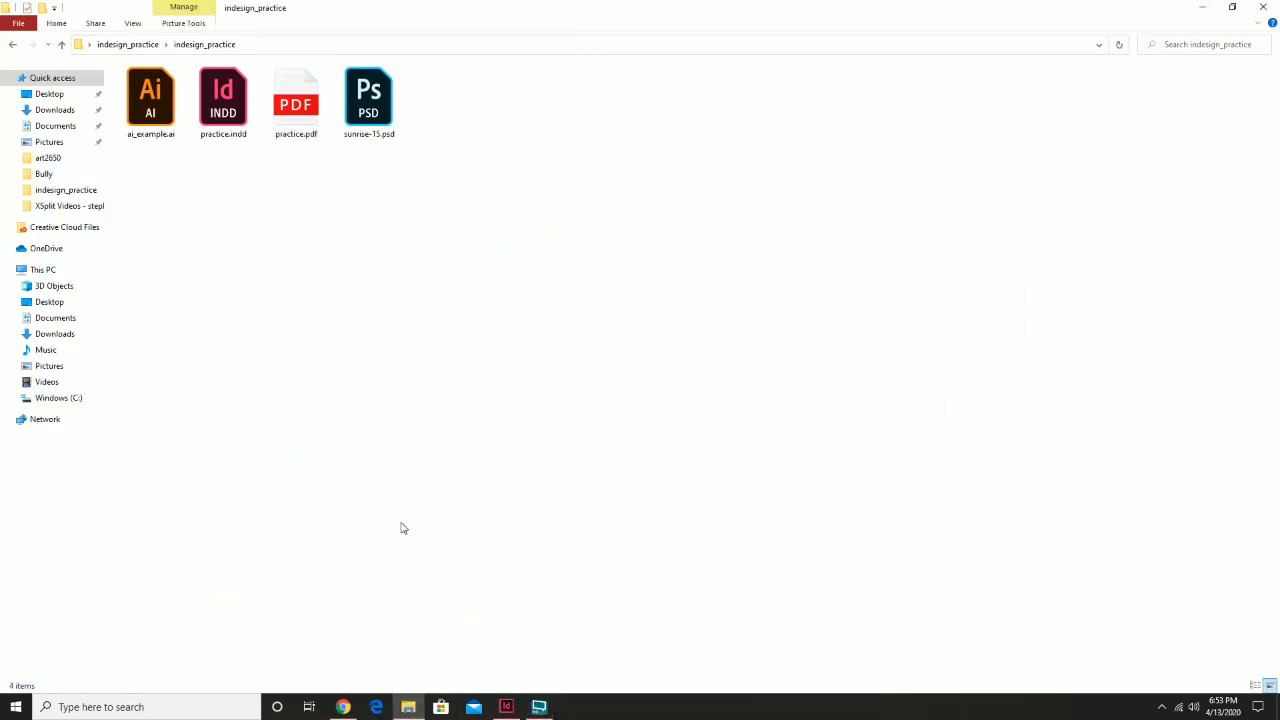
# Review the five brochure images in the desktop bro_pics subfolder, then close the folder window
pyautogui.click(502, 706)
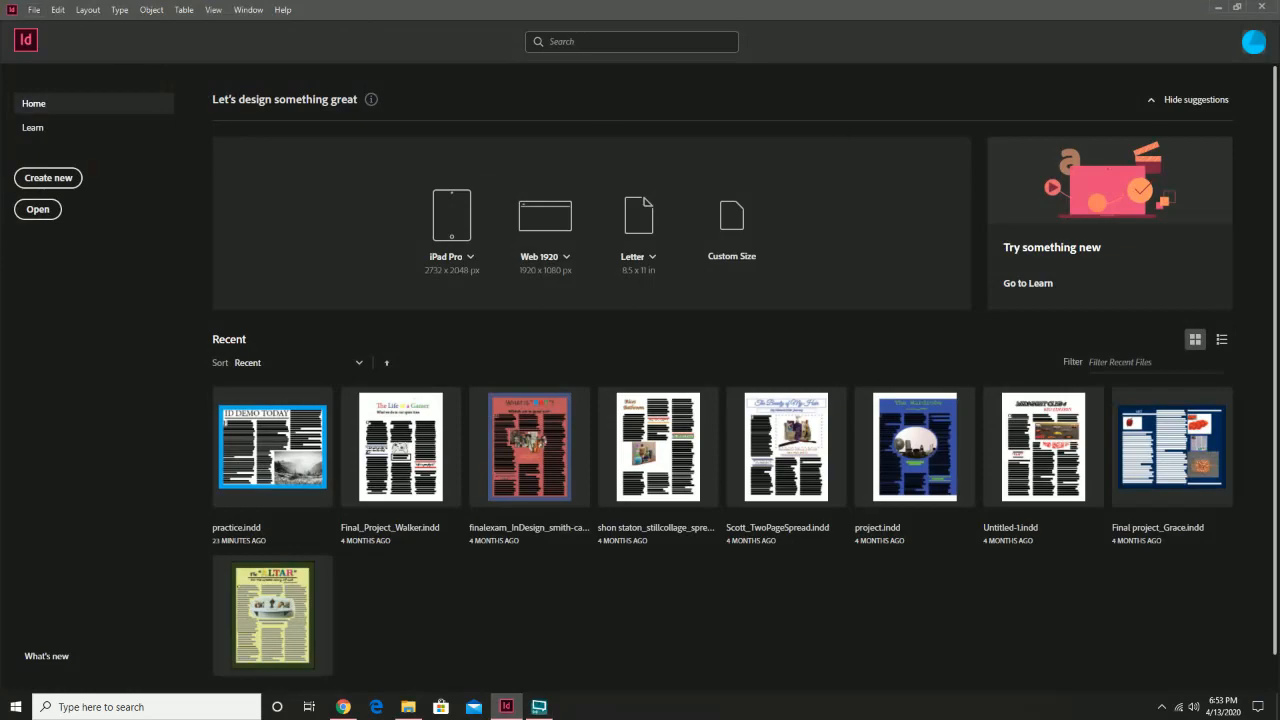
pyautogui.click(1217, 7)
pyautogui.click(1208, 10)
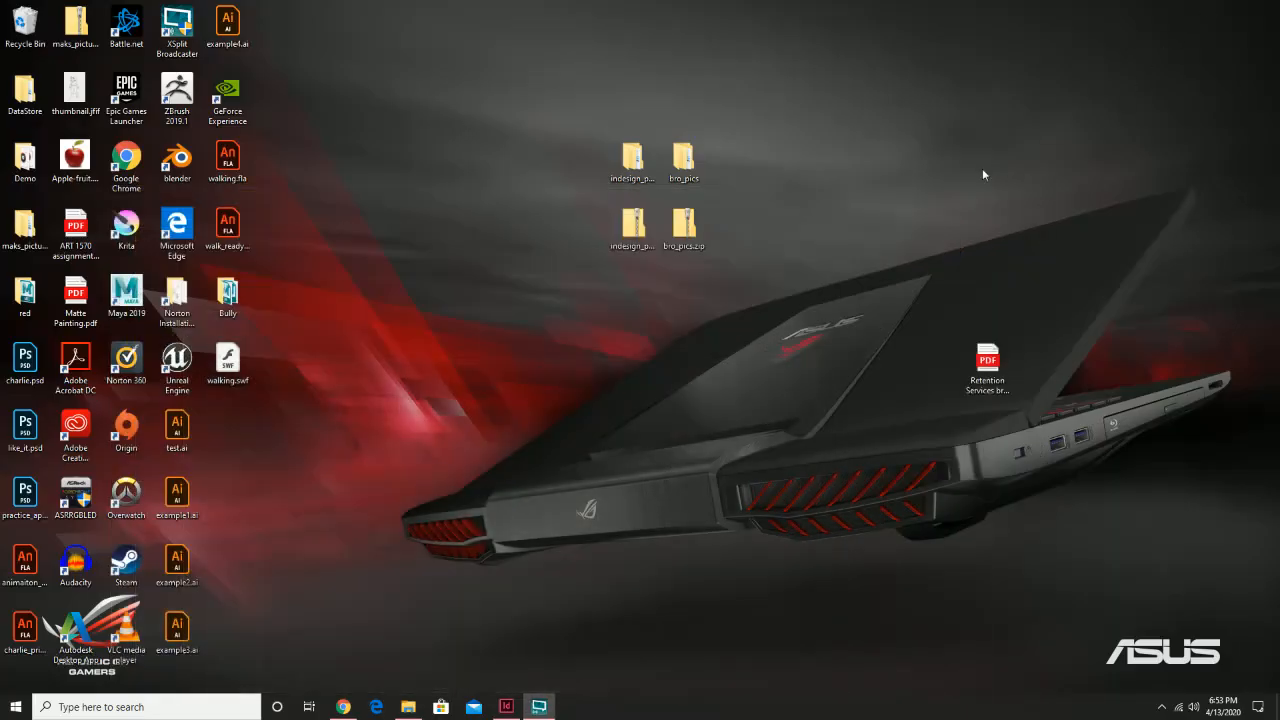
pyautogui.doubleClick(688, 160)
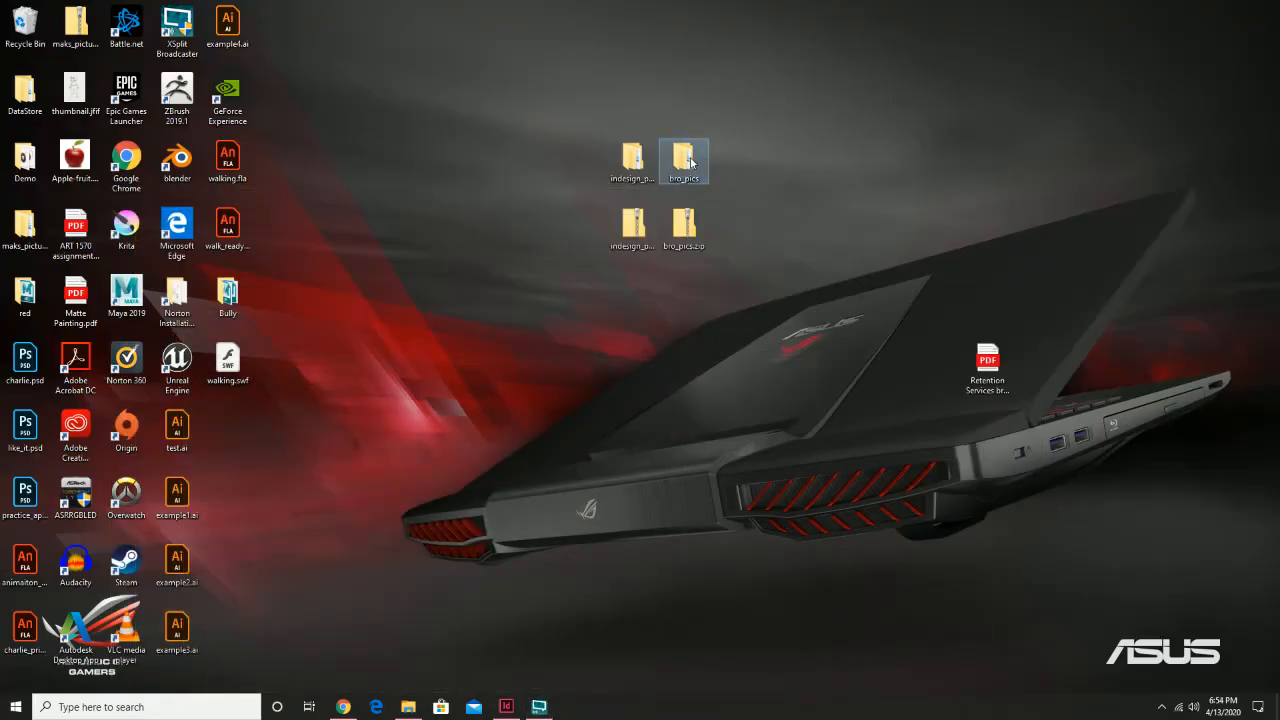
pyautogui.doubleClick(145, 102)
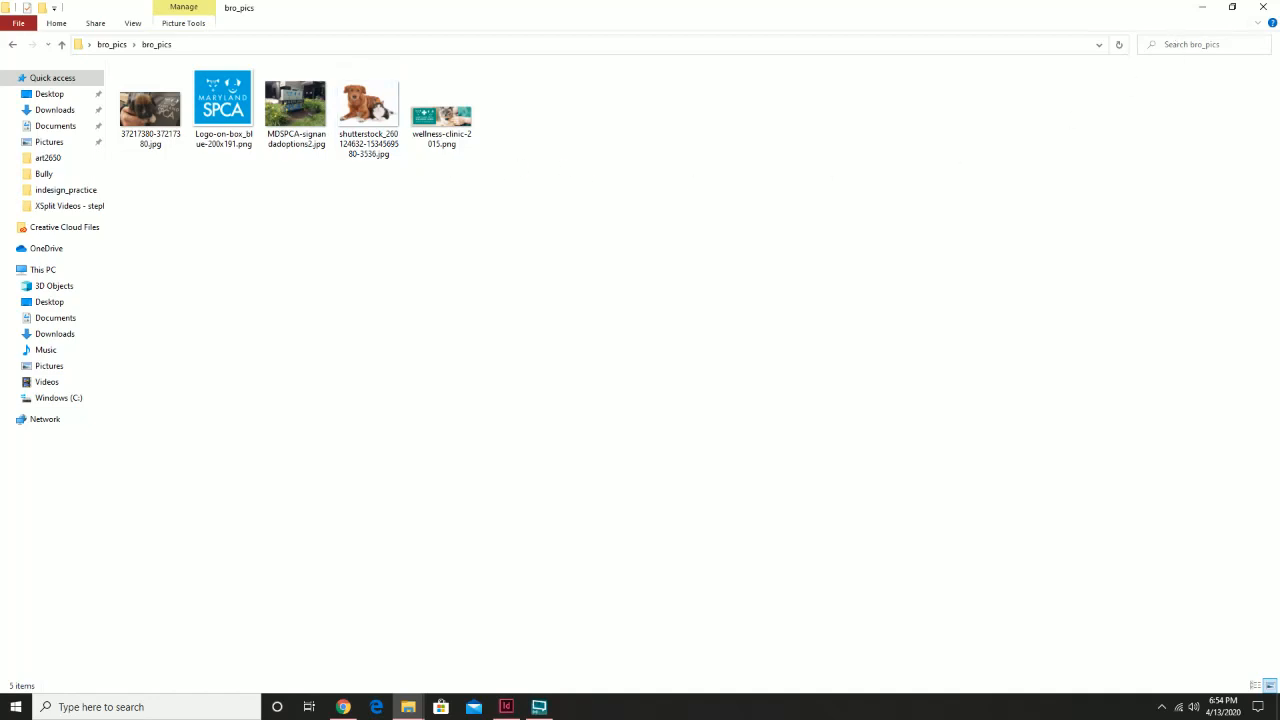
pyautogui.click(1258, 12)
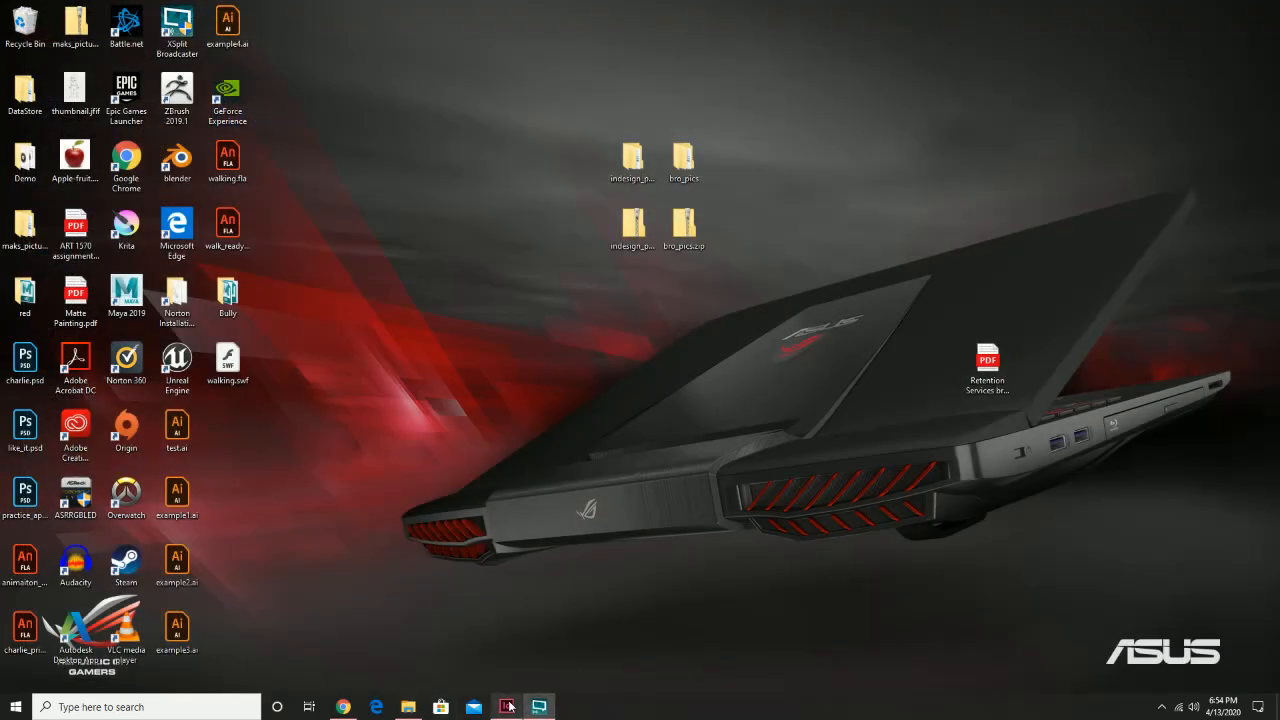
pyautogui.click(509, 707)
# Start a new document named art1570_bro_lastname
pyautogui.click(35, 9)
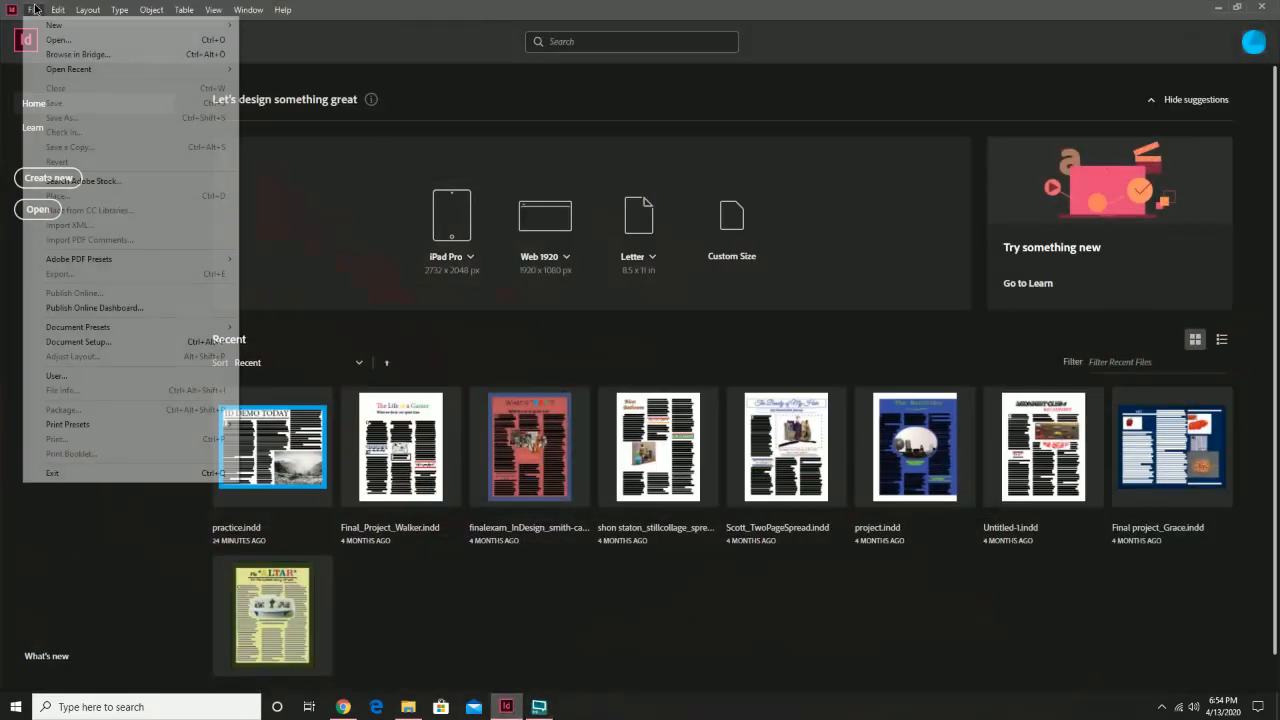
pyautogui.moveTo(276, 18)
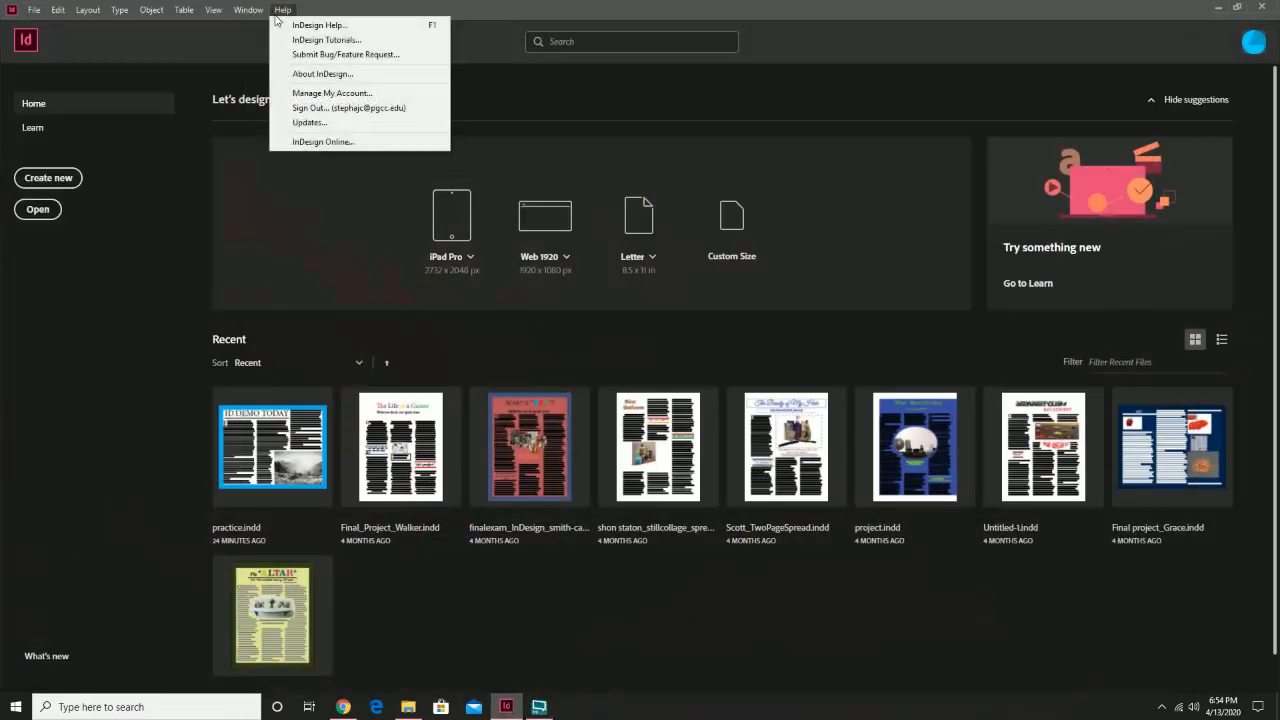
pyautogui.moveTo(35, 10)
pyautogui.moveTo(172, 26)
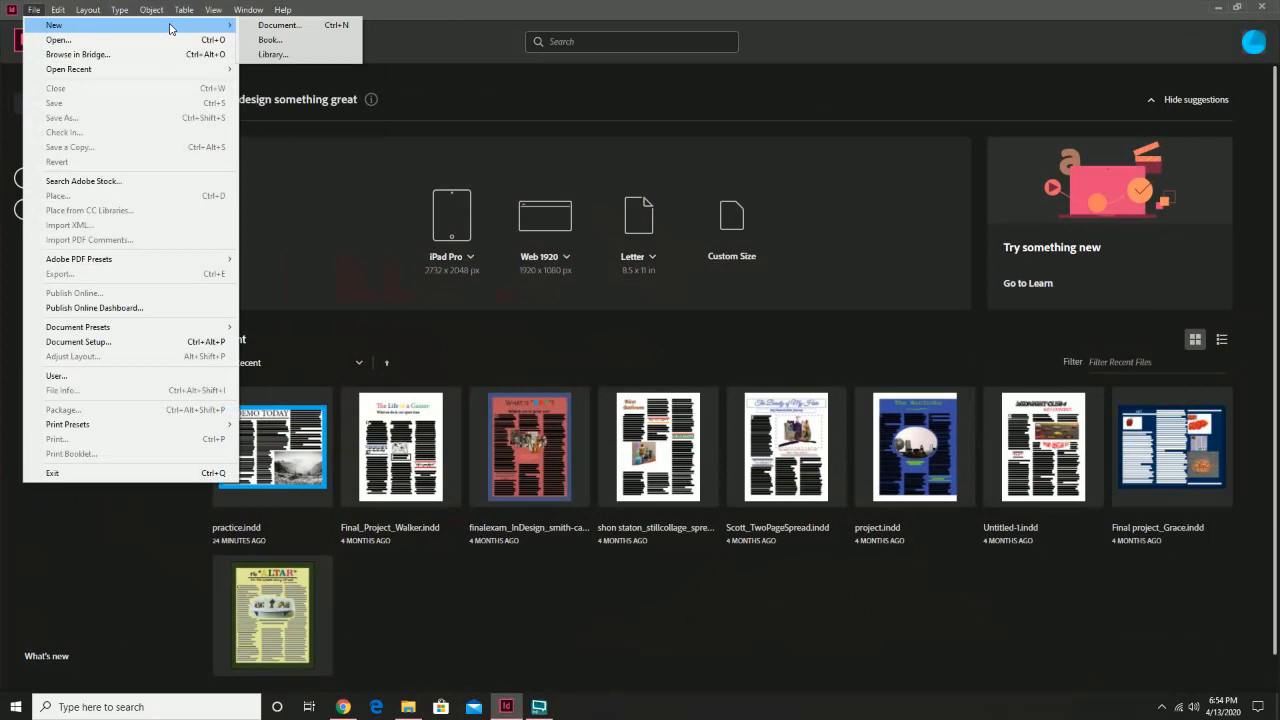
pyautogui.click(268, 26)
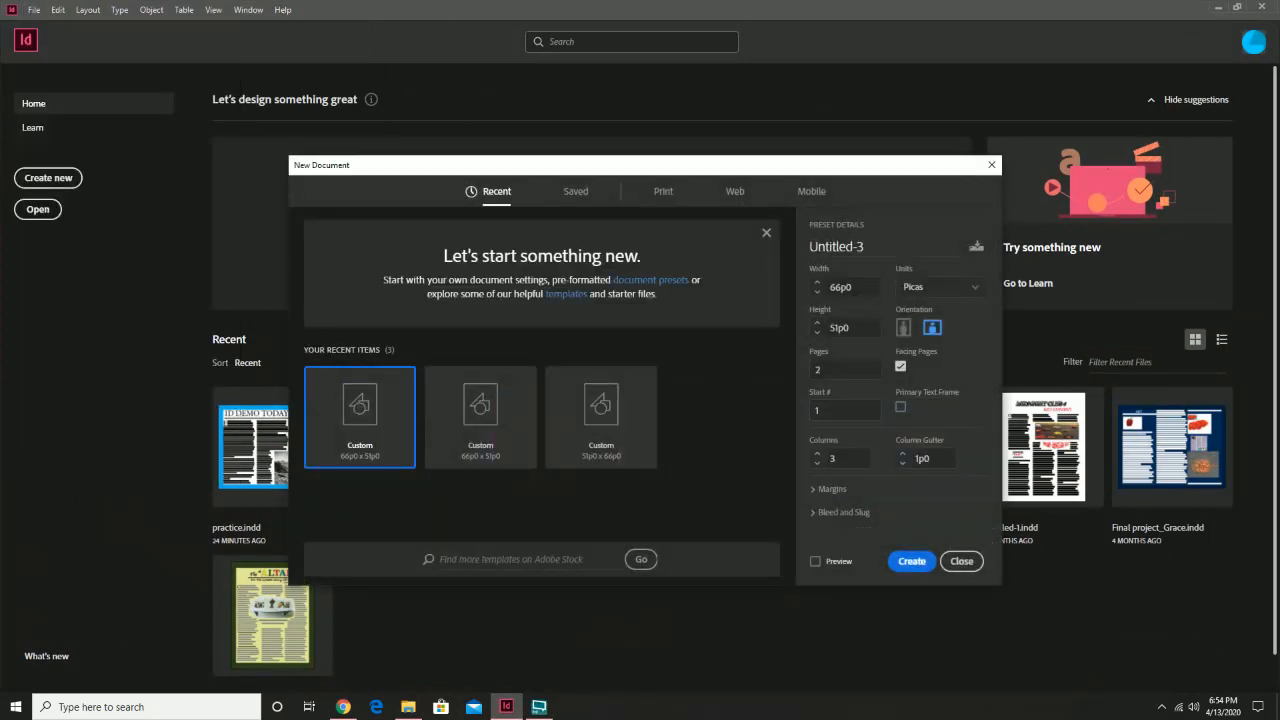
pyautogui.tripleClick(872, 242)
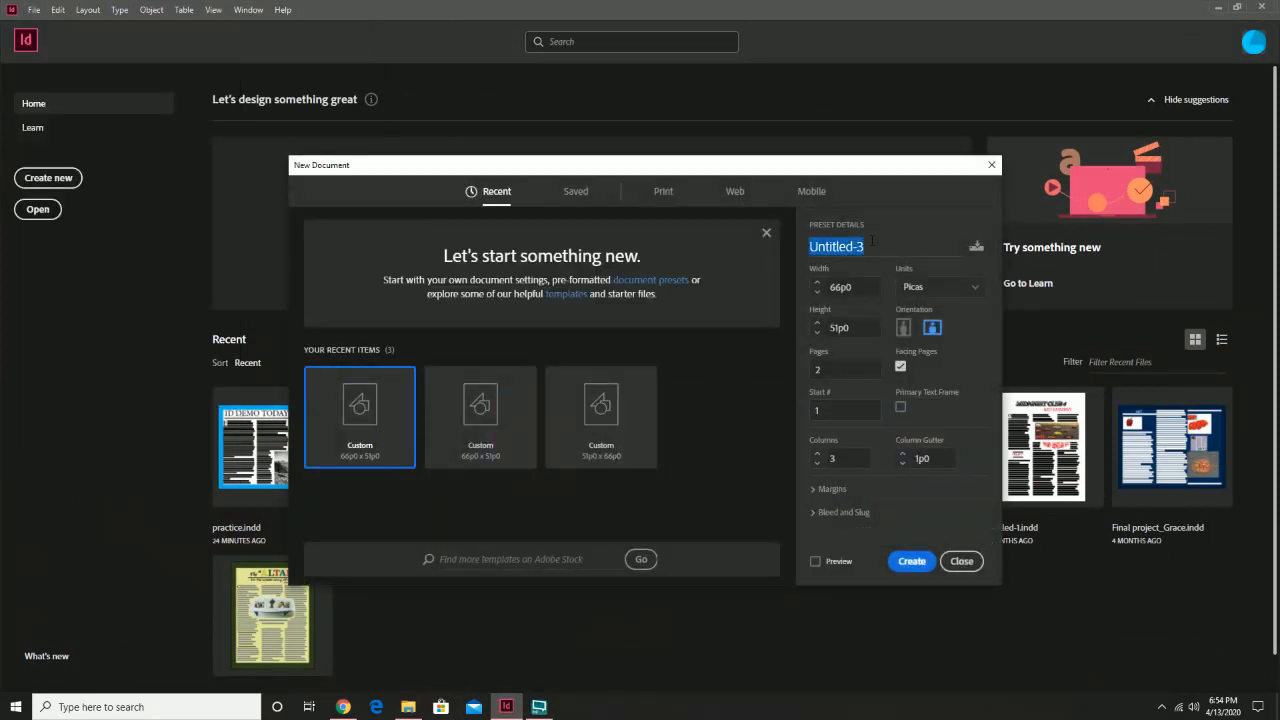
pyautogui.write('art1570_bro')
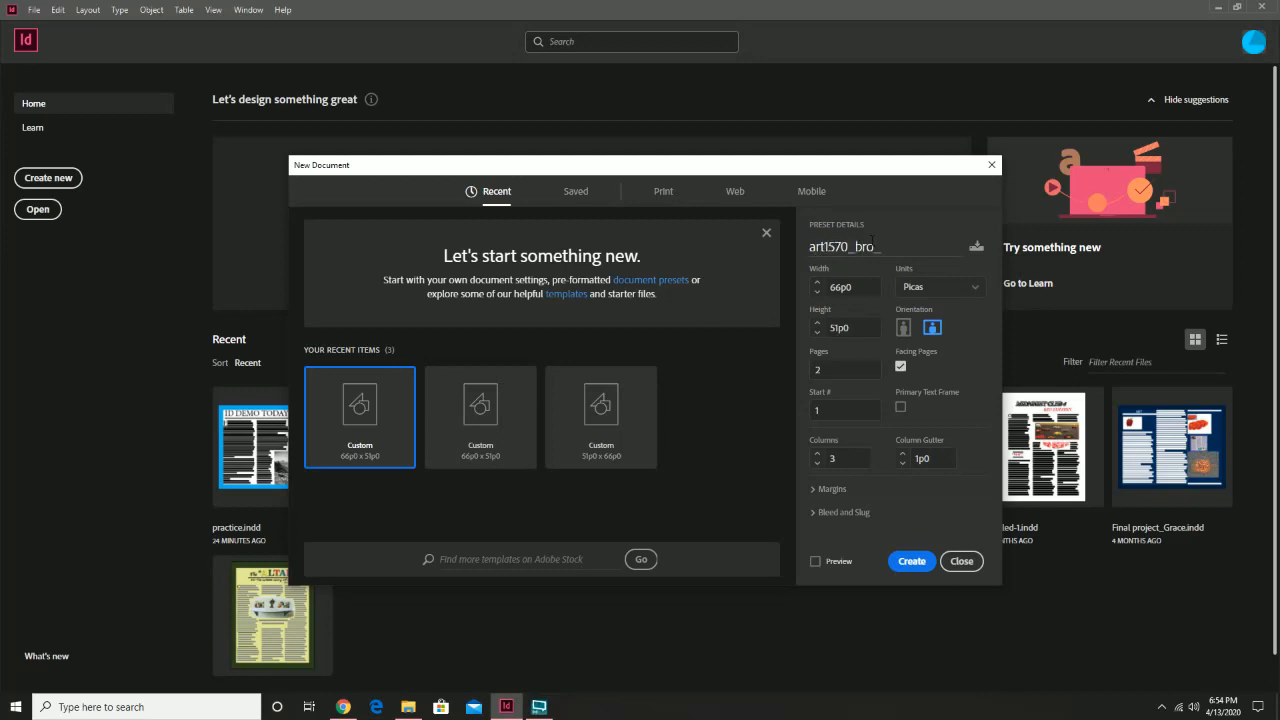
pyautogui.write('_lastname')
# Make it a Print Letter document: landscape, 2 pages, 3 columns
pyautogui.click(665, 194)
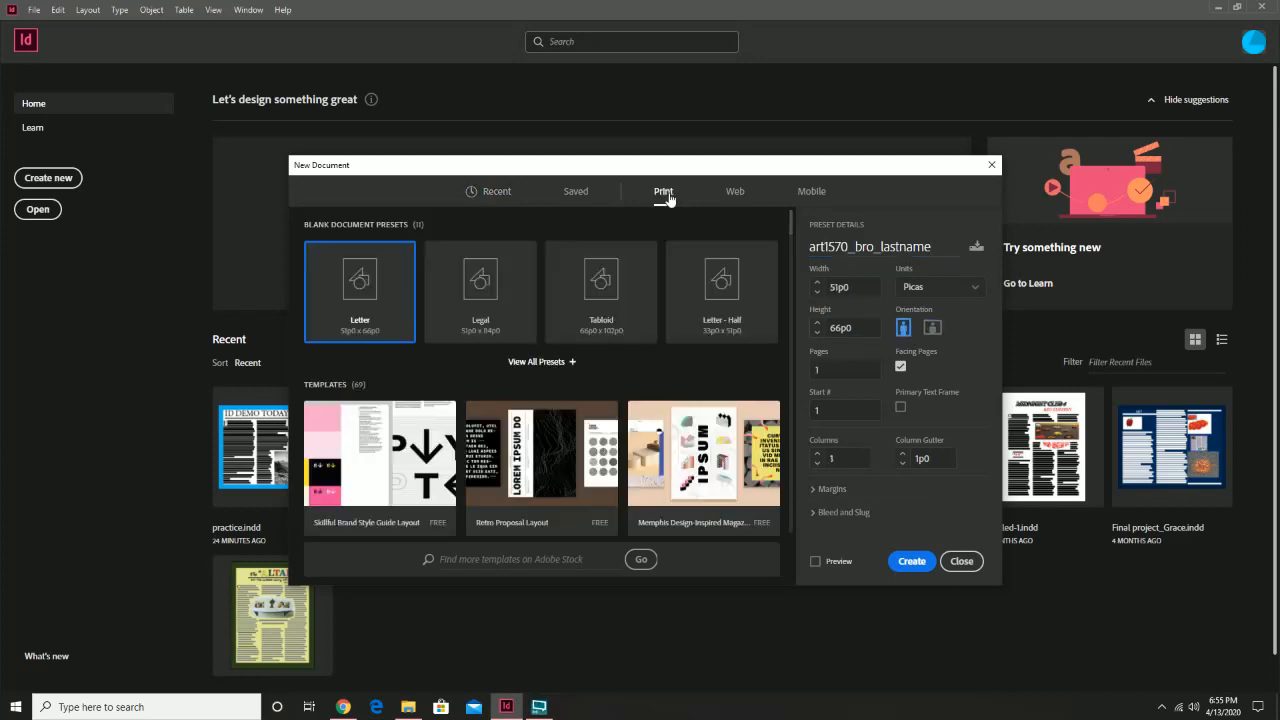
pyautogui.click(932, 328)
pyautogui.click(845, 369)
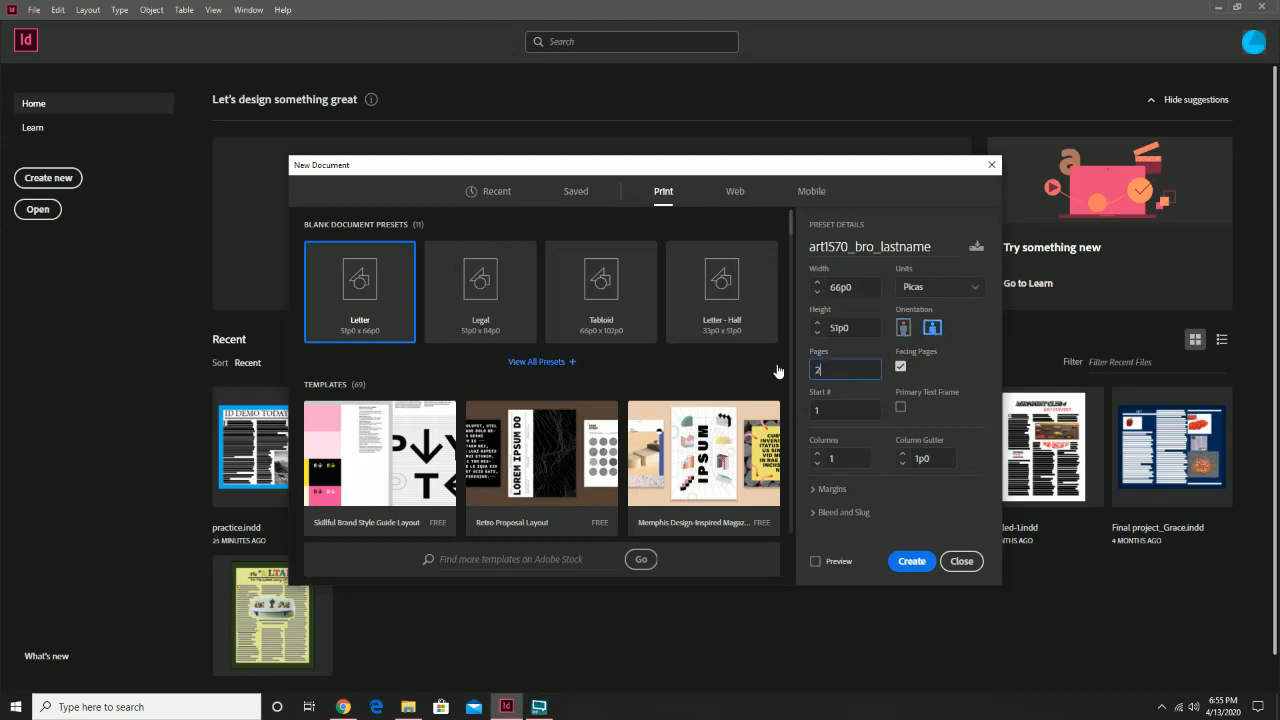
pyautogui.click(816, 452)
pyautogui.click(816, 452)
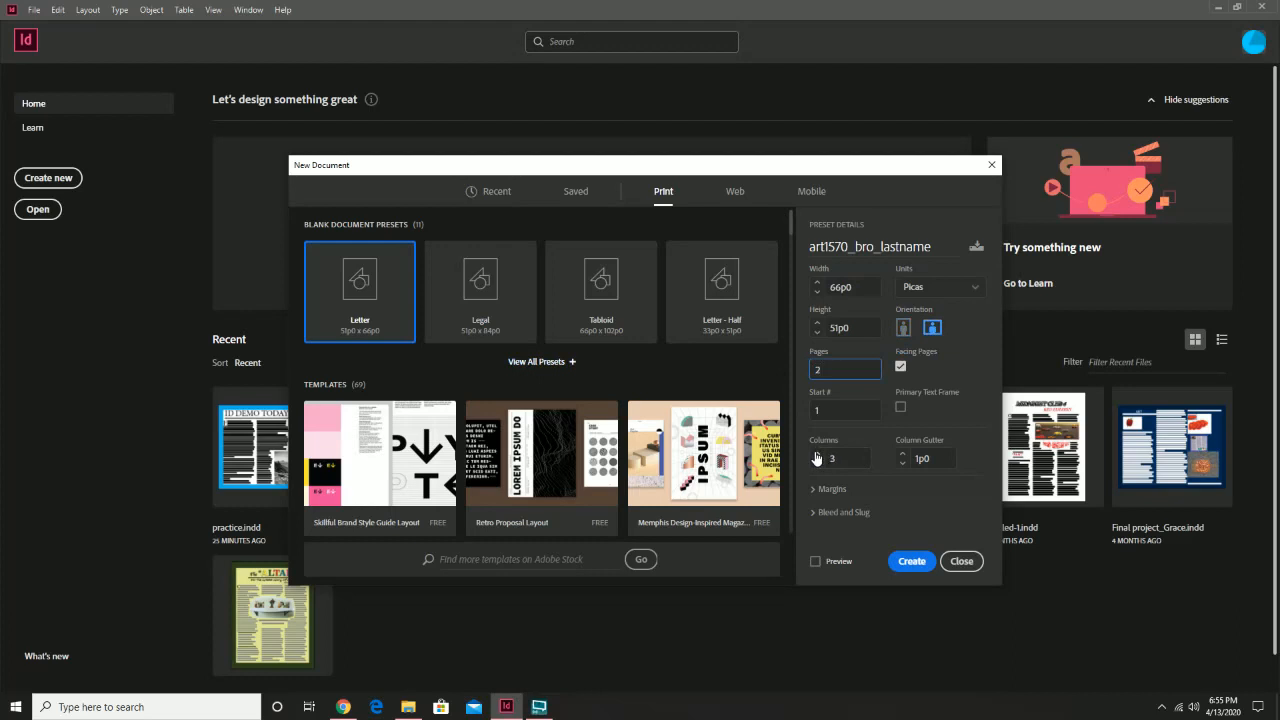
pyautogui.click(911, 561)
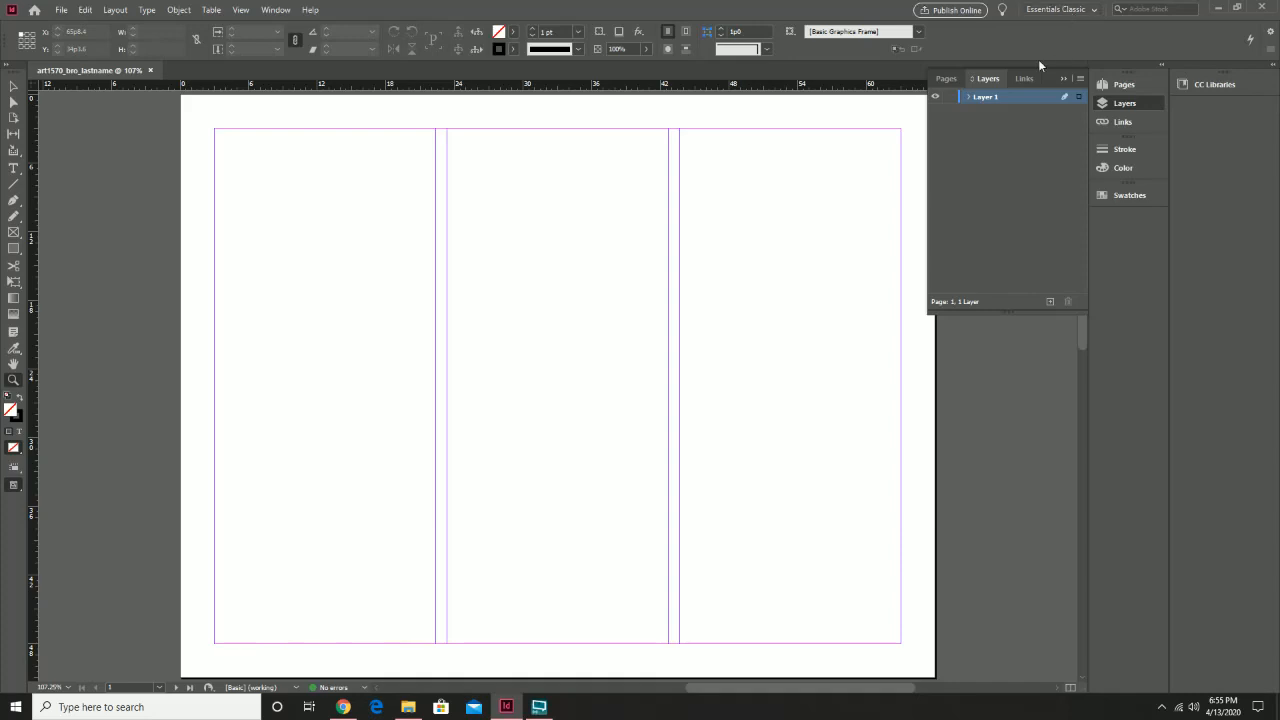
# Turn off page shuffling and move page 2 beside page 1 into one spread
pyautogui.click(946, 79)
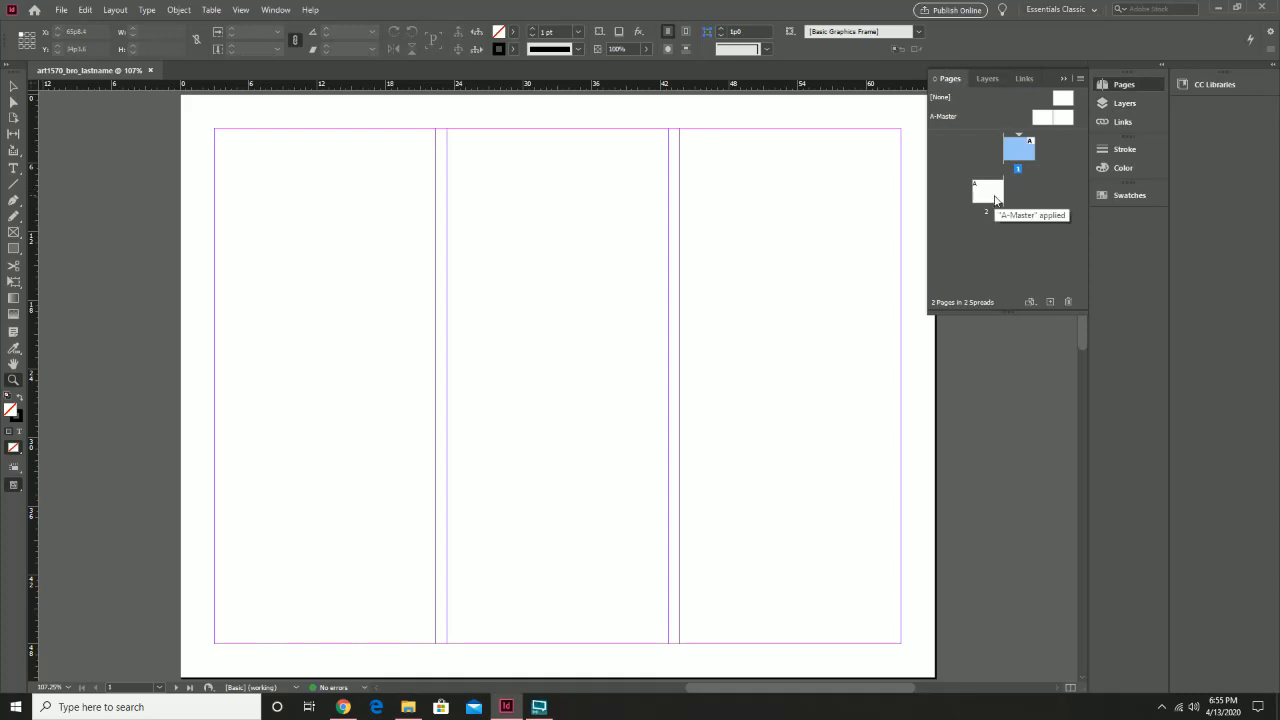
pyautogui.click(995, 200)
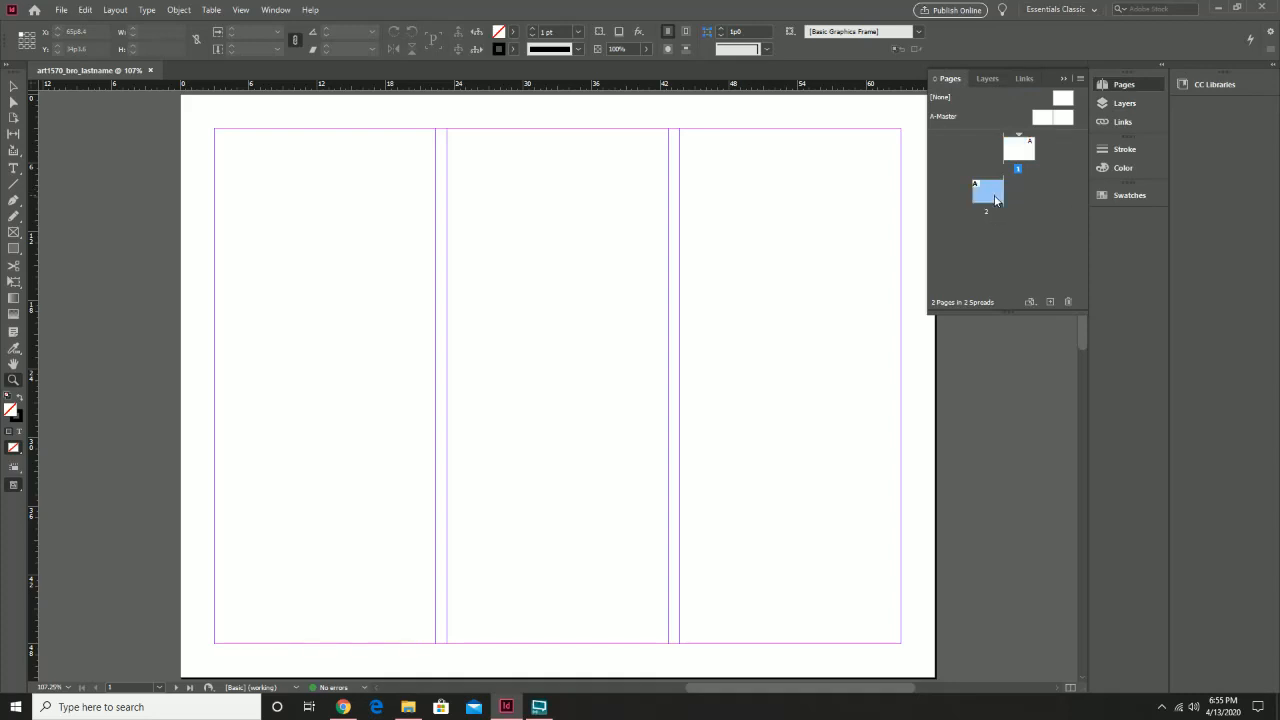
pyautogui.rightClick(995, 200)
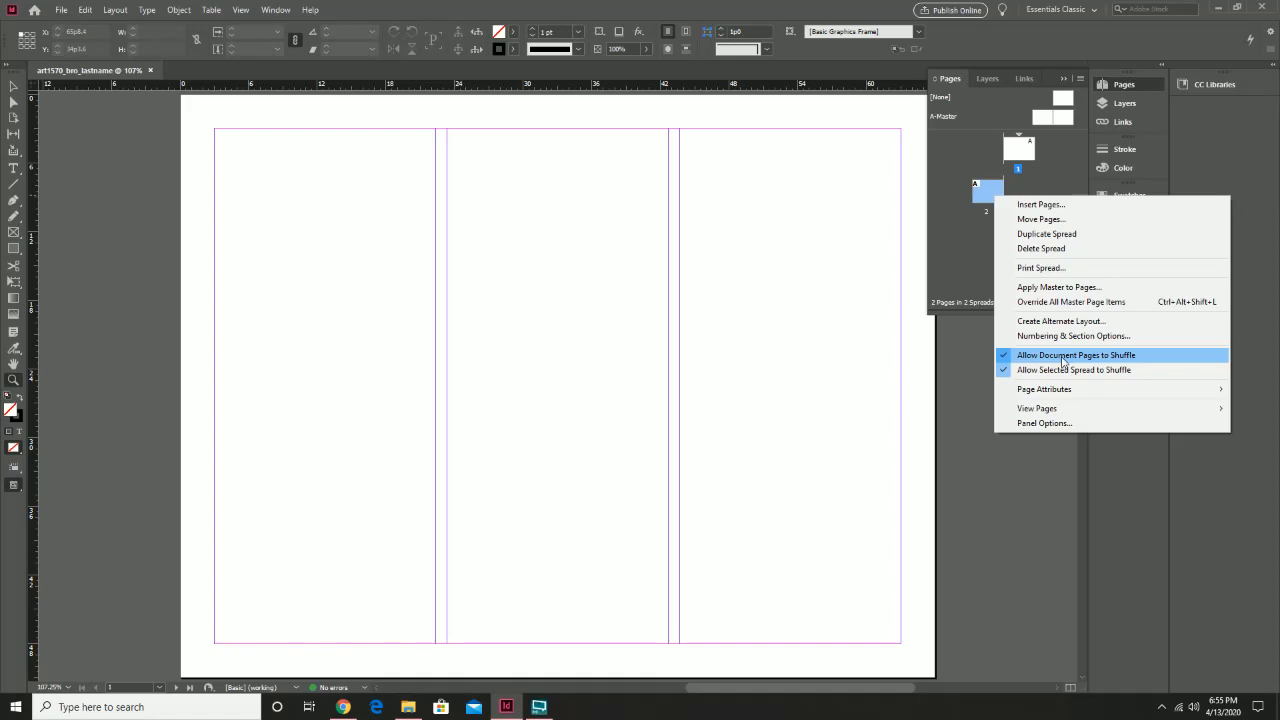
pyautogui.click(1062, 359)
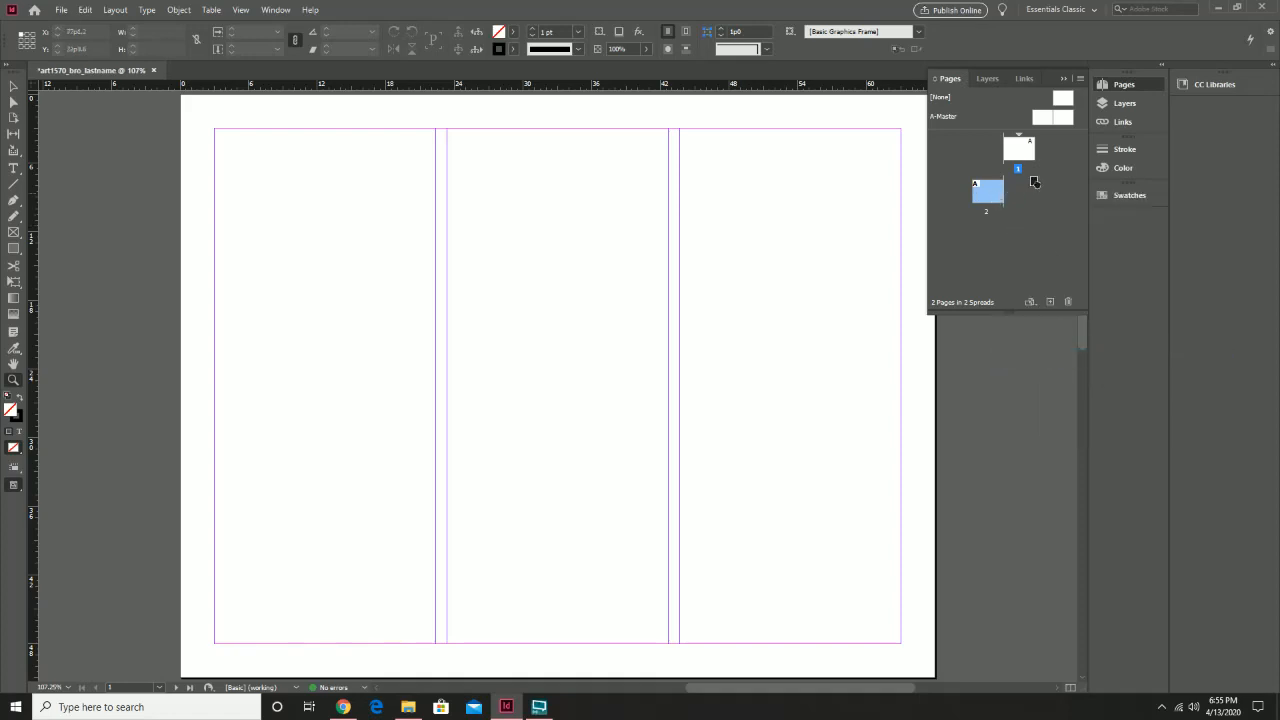
pyautogui.moveTo(1034, 181); pyautogui.dragTo(1036, 160)
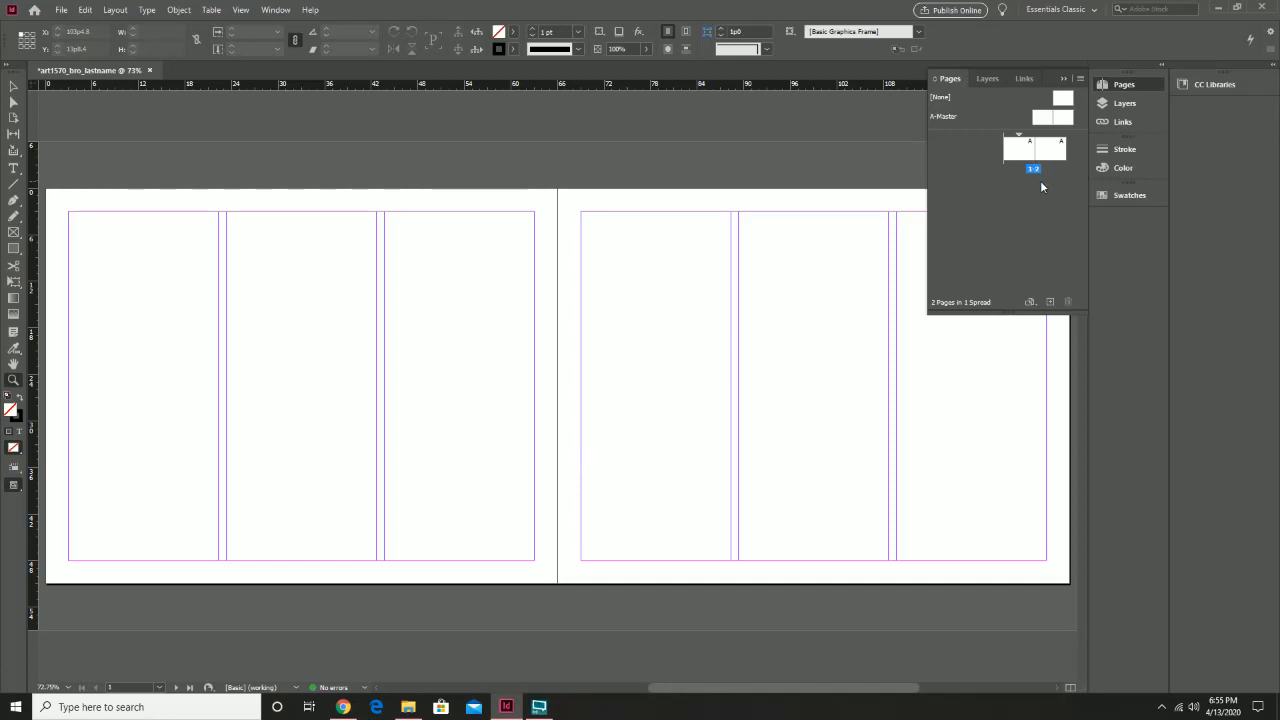
pyautogui.click(990, 79)
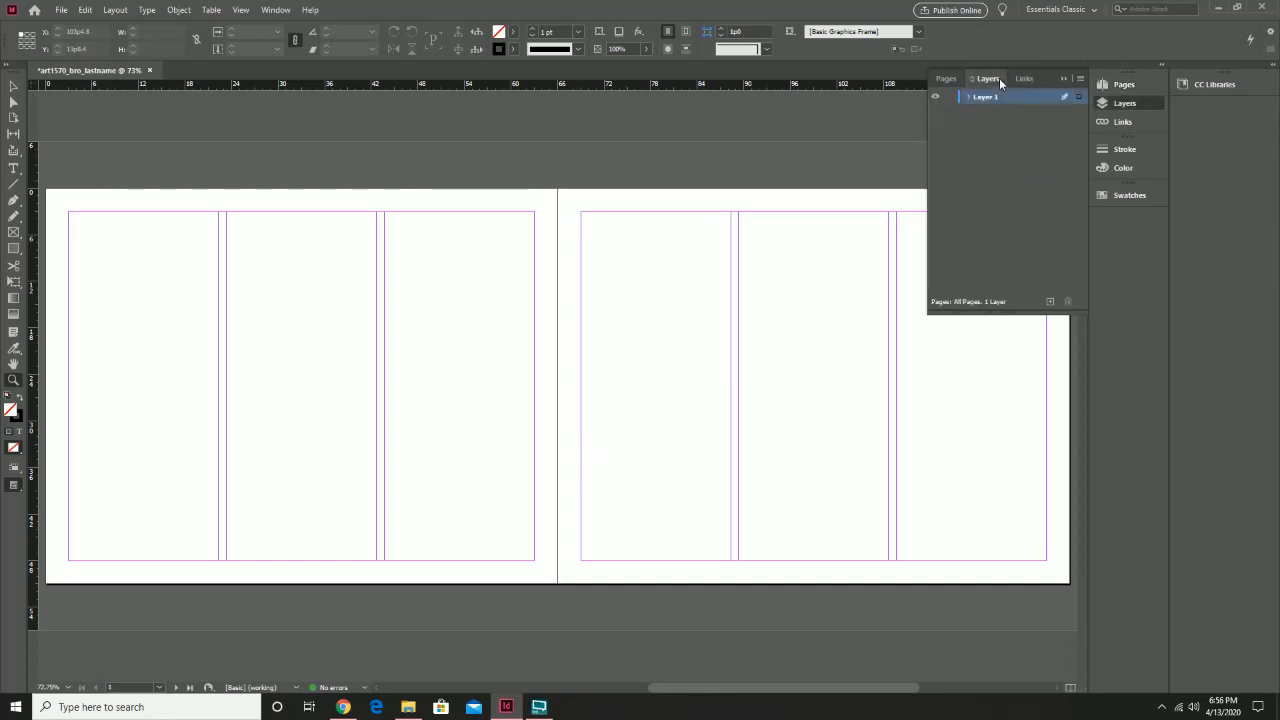
# Draw a cyan-filled, no-stroke 132p0 by 51p0 rectangle covering the whole spread
pyautogui.click(14, 249)
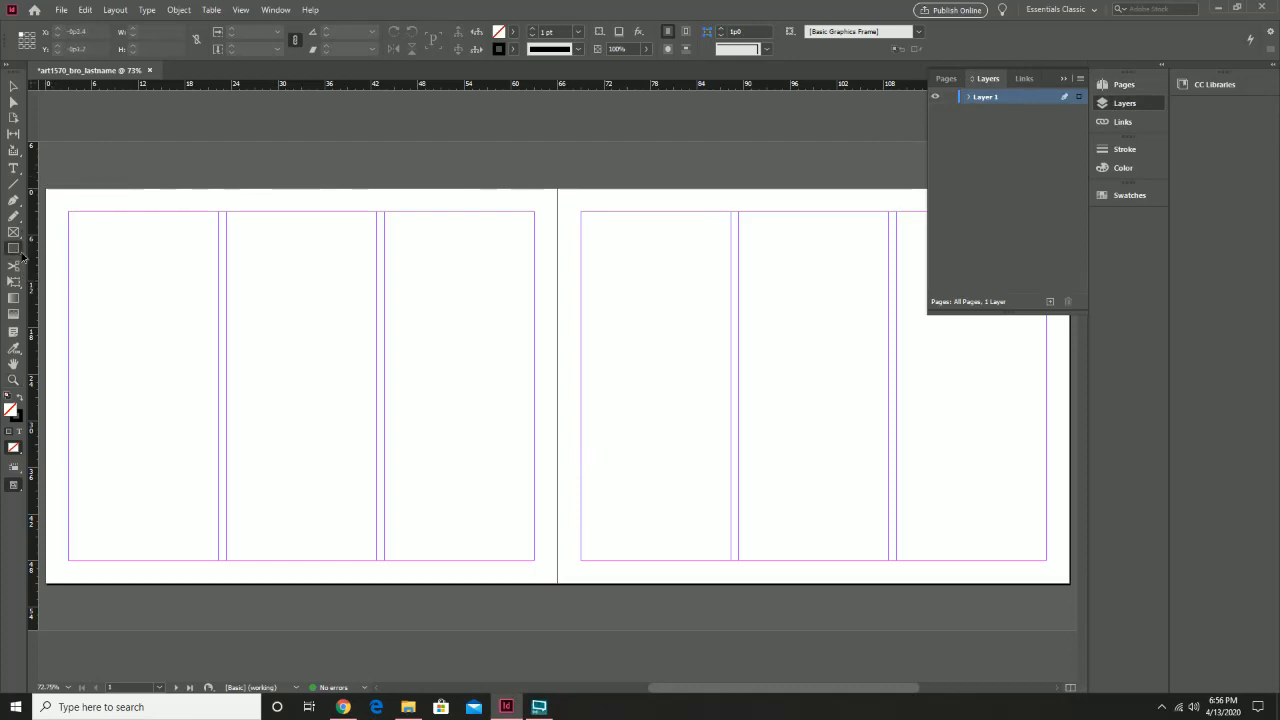
pyautogui.click(513, 32)
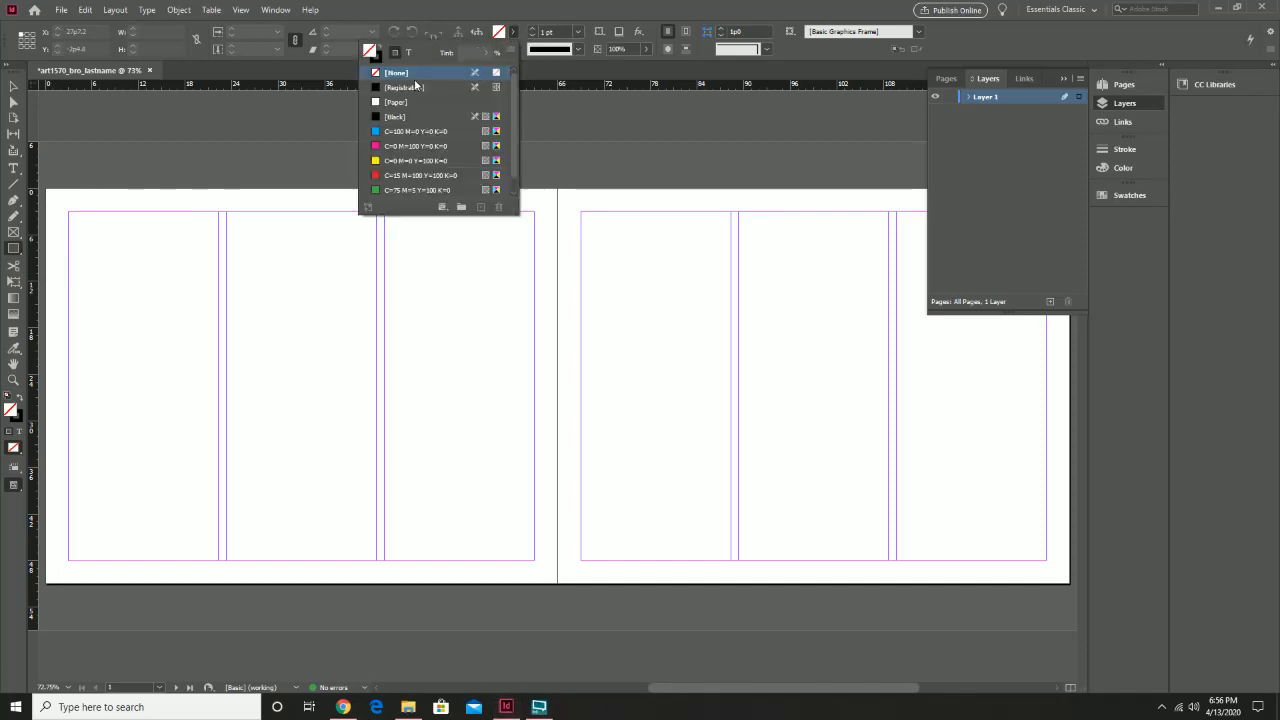
pyautogui.click(395, 131)
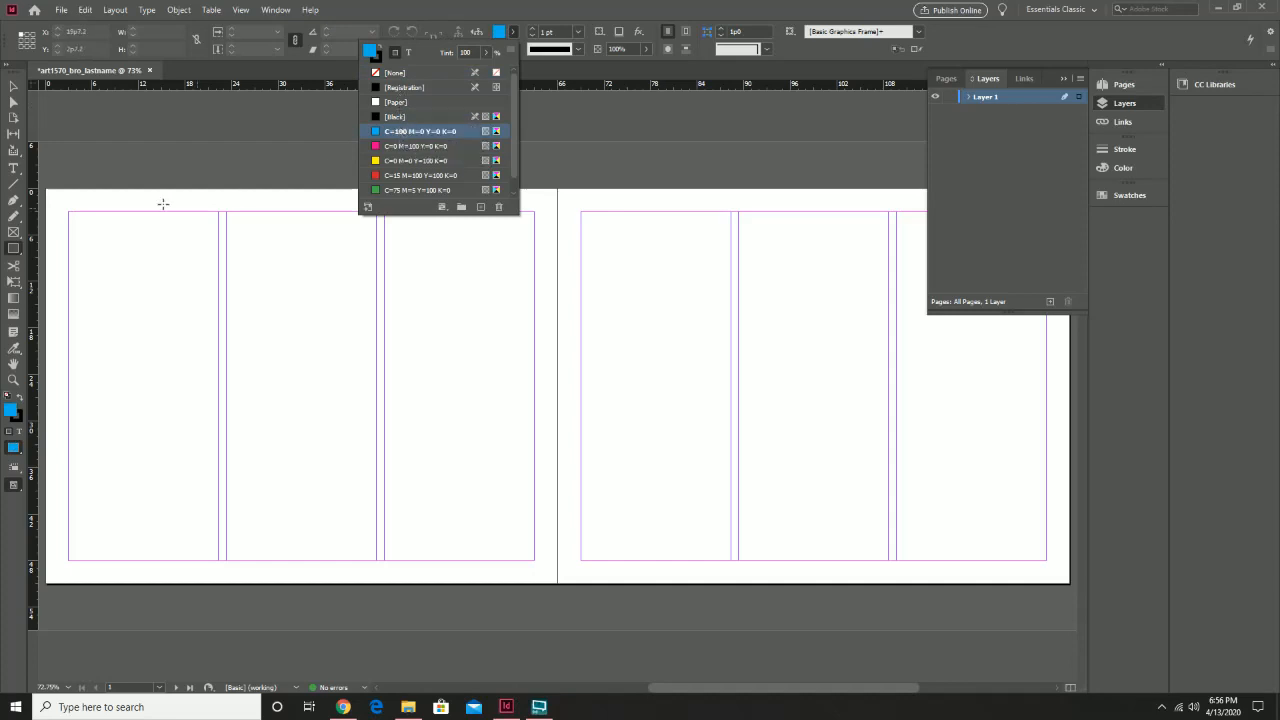
pyautogui.click(454, 8)
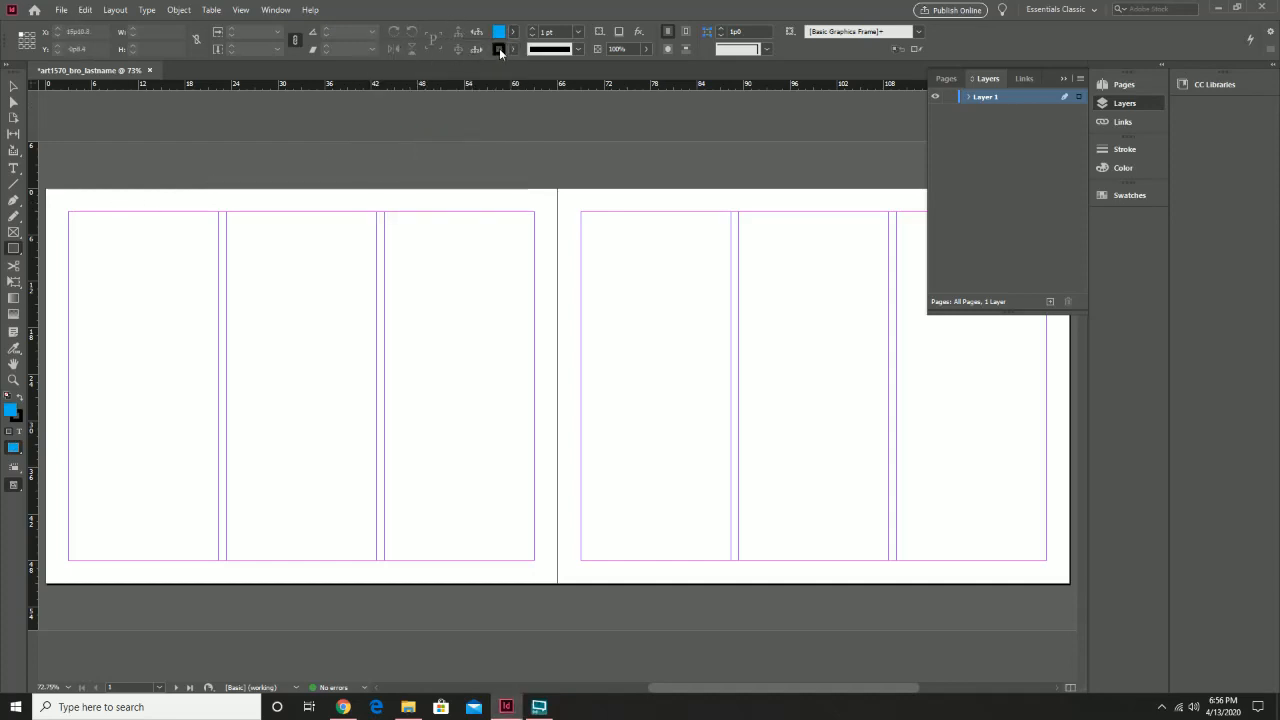
pyautogui.click(505, 49)
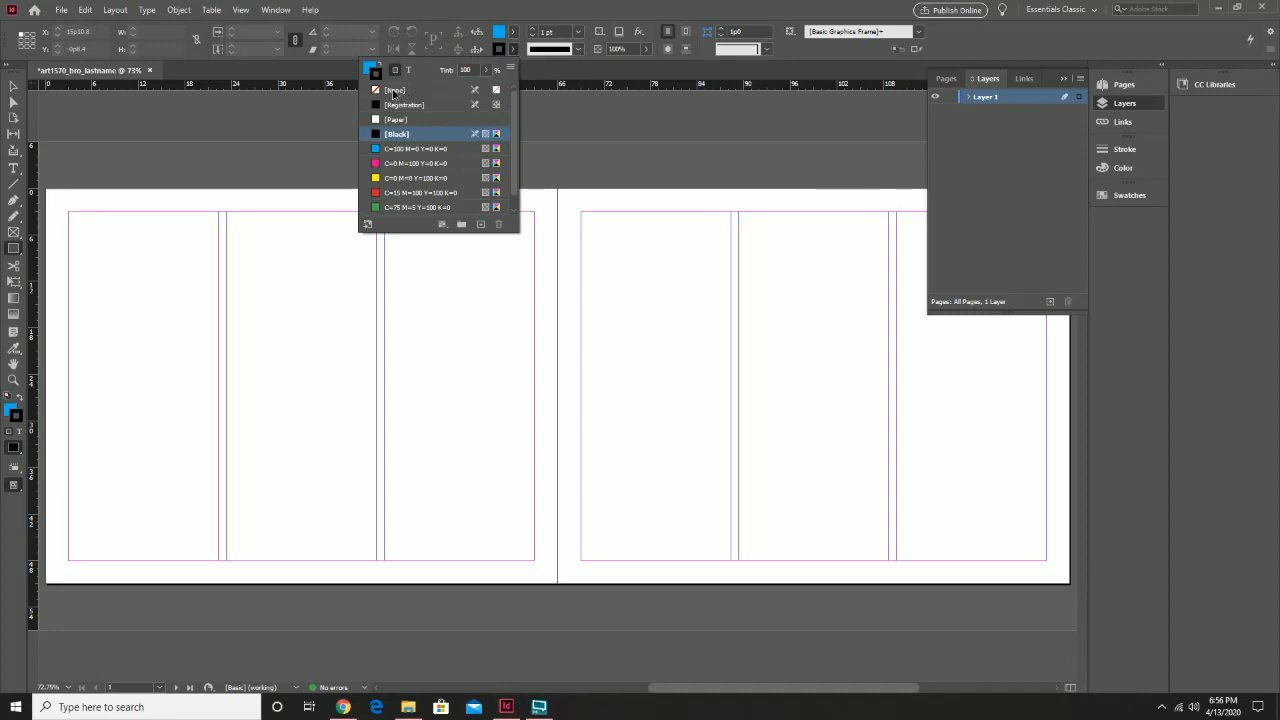
pyautogui.click(396, 90)
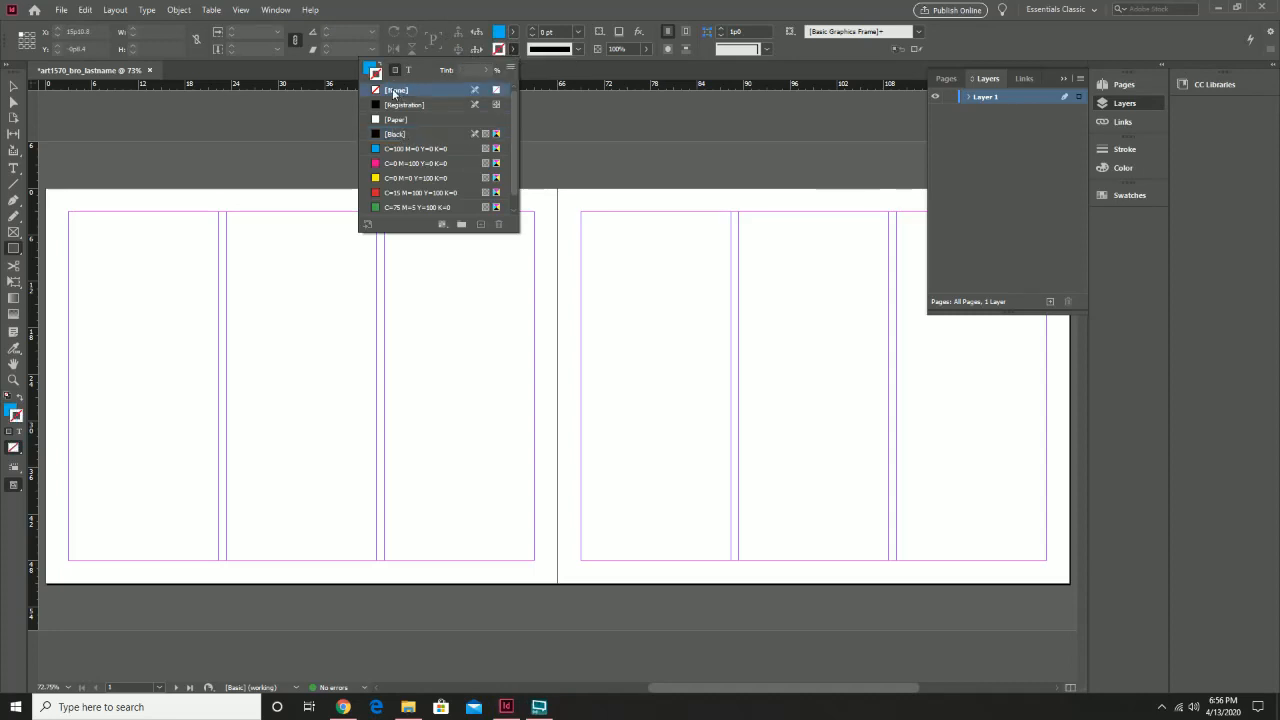
pyautogui.click(46, 193)
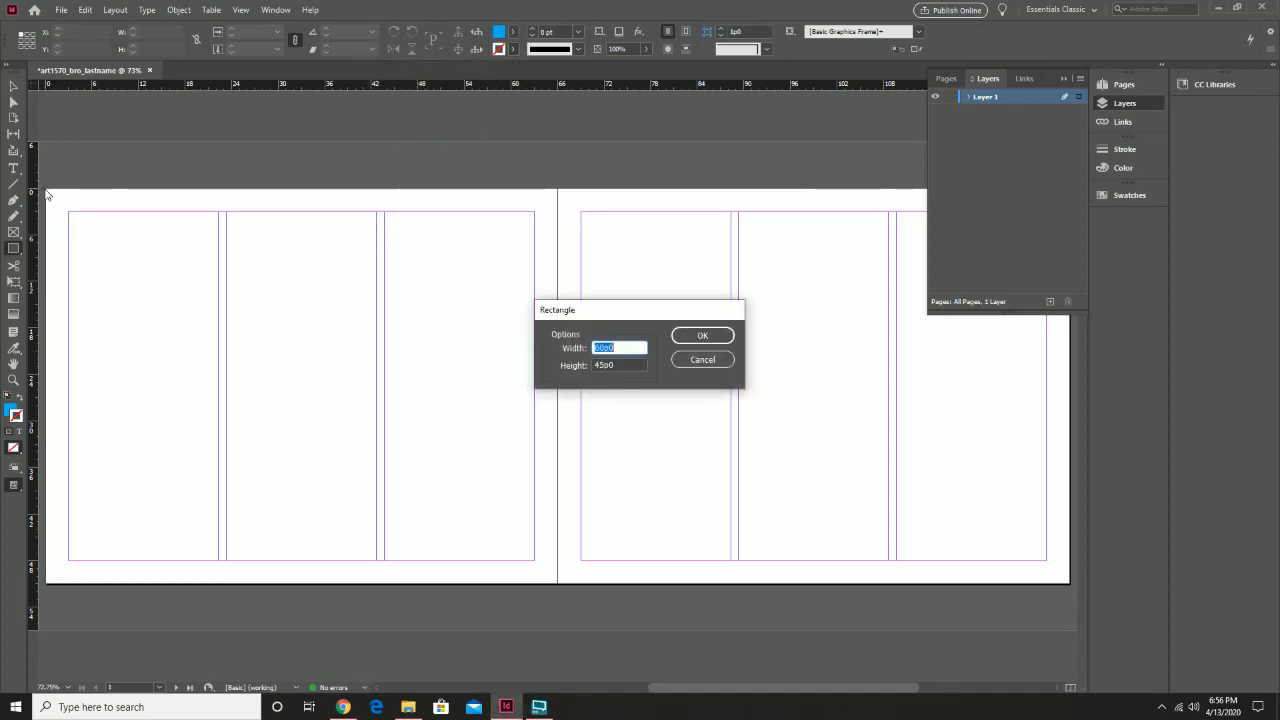
pyautogui.click(703, 359)
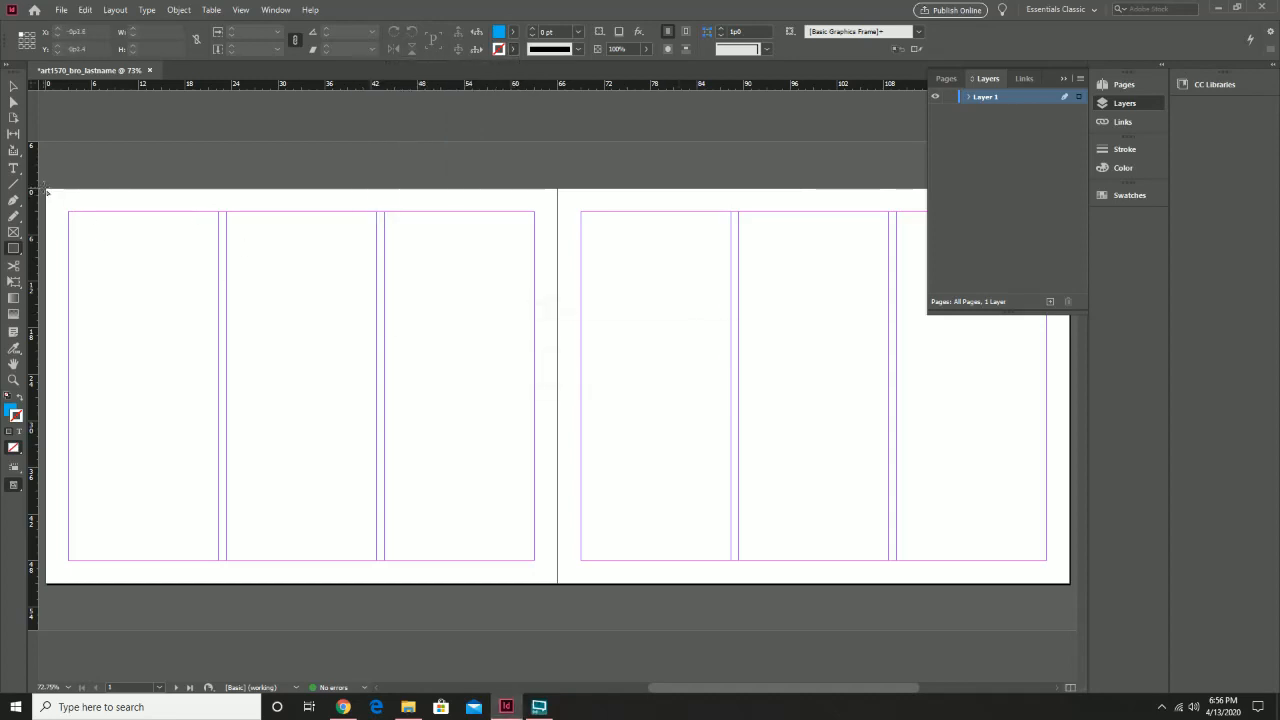
pyautogui.moveTo(46, 192); pyautogui.dragTo(1070, 588)
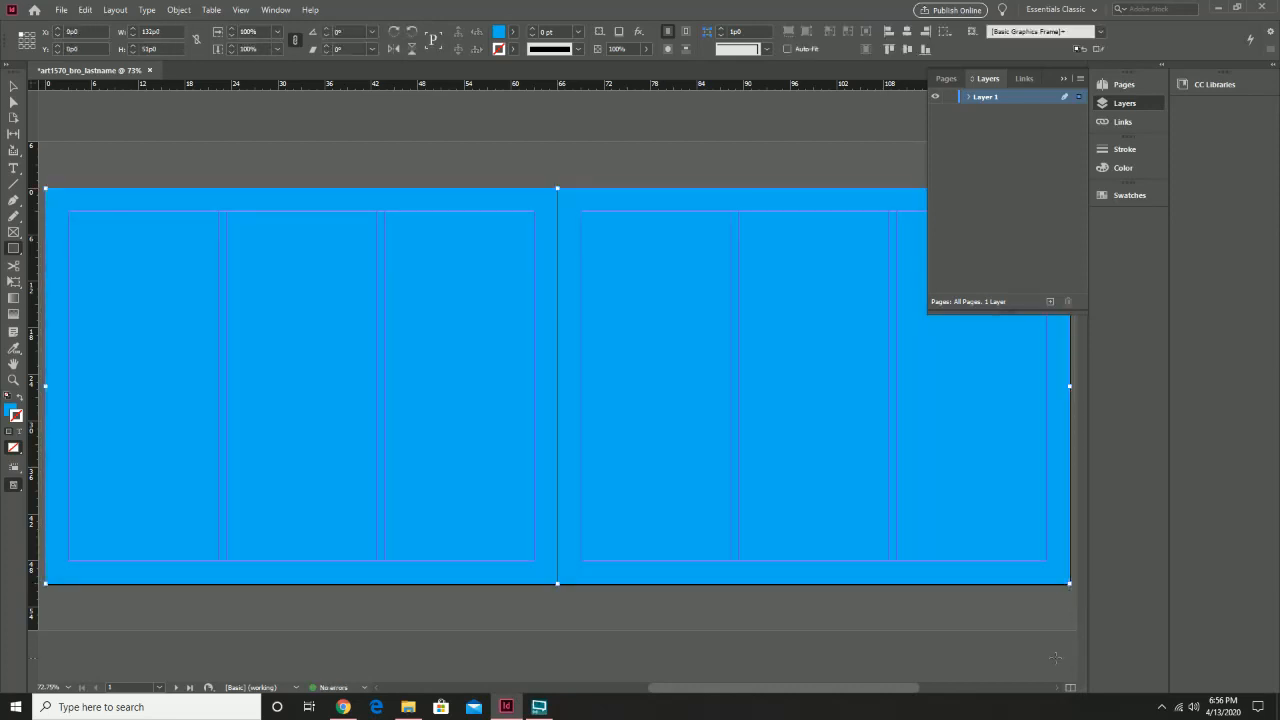
# Draw a [Paper] white rectangle over page 1's middle column, 18p11.6 wide
pyautogui.click(13, 86)
pyautogui.click(12, 250)
pyautogui.click(16, 88)
pyautogui.click(263, 180)
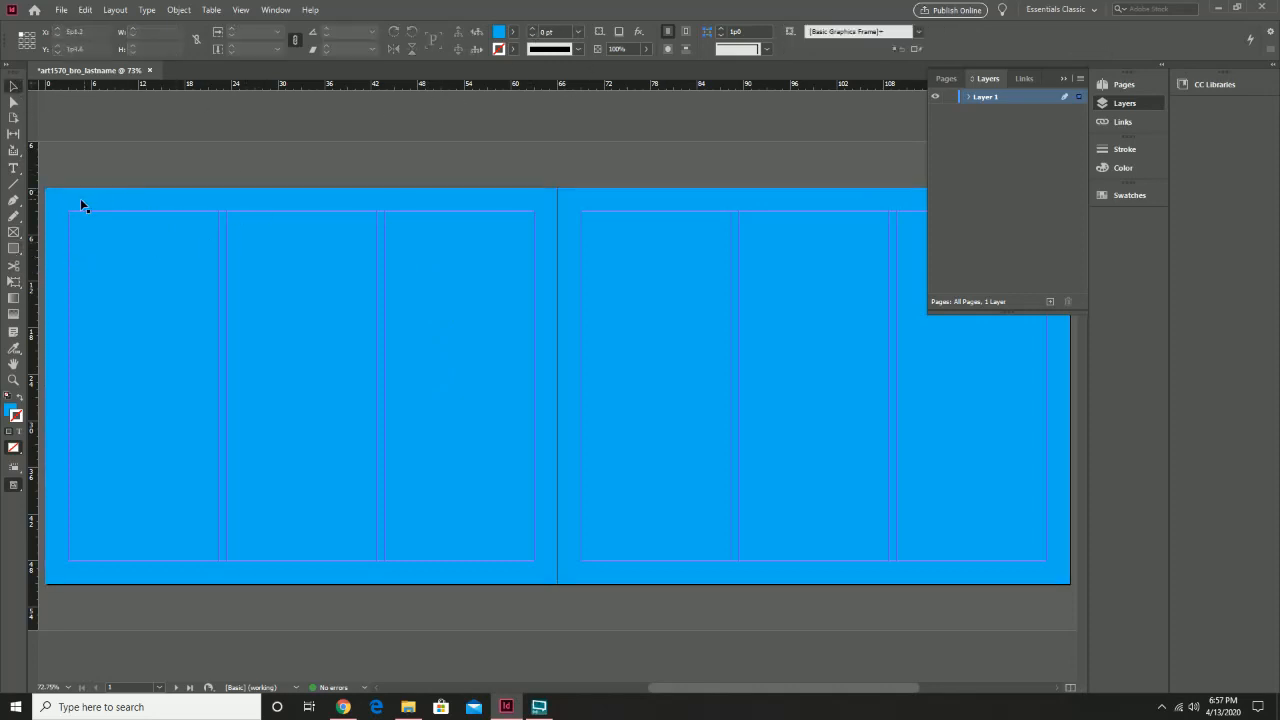
pyautogui.click(13, 248)
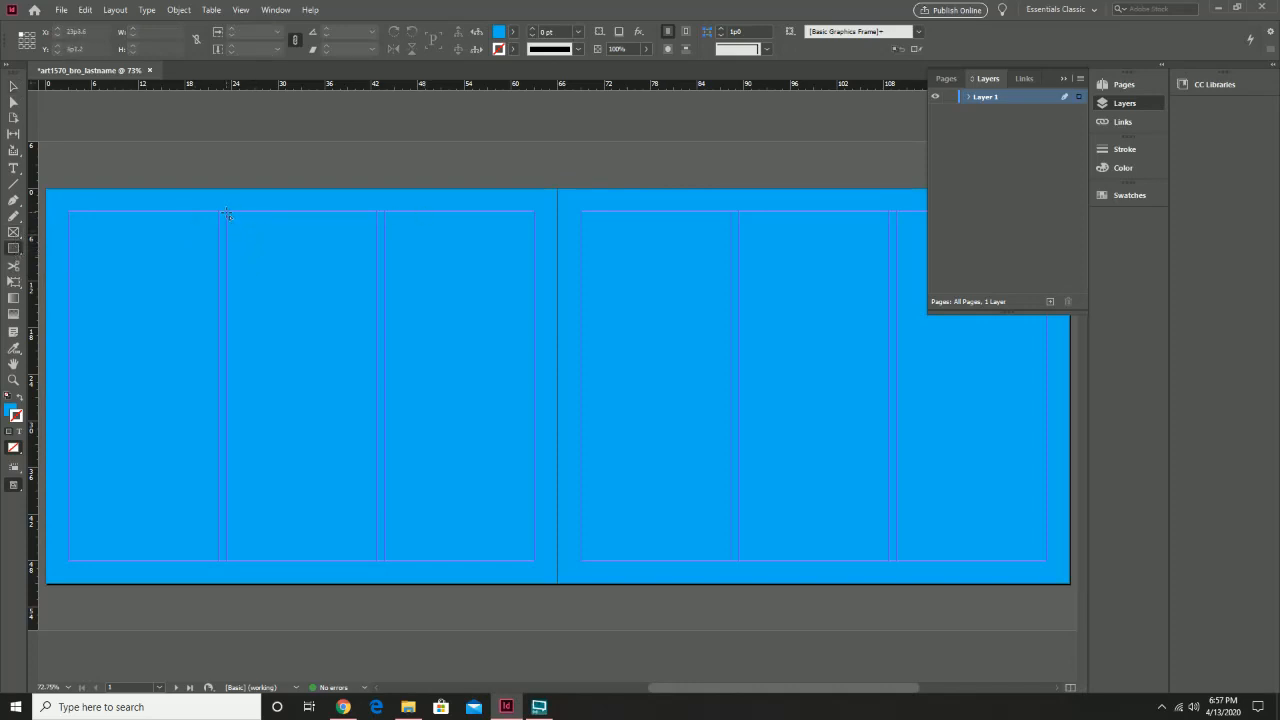
pyautogui.moveTo(227, 213); pyautogui.dragTo(381, 561)
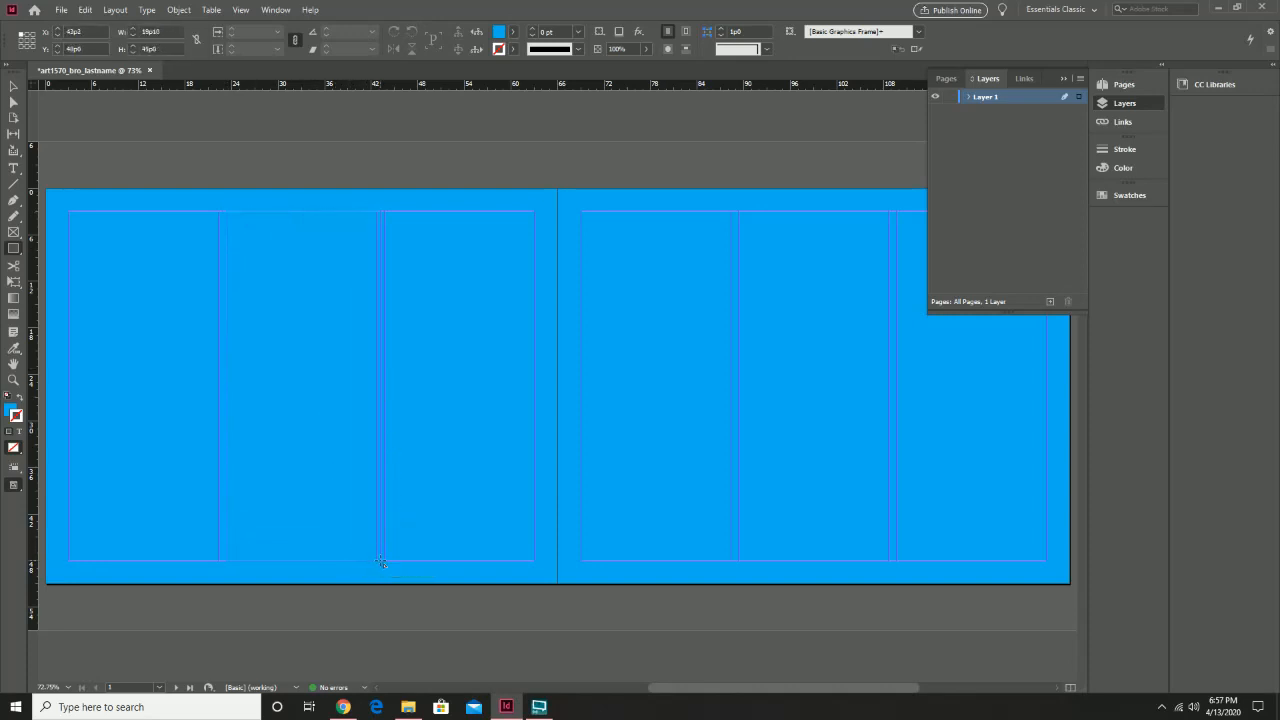
pyautogui.click(513, 31)
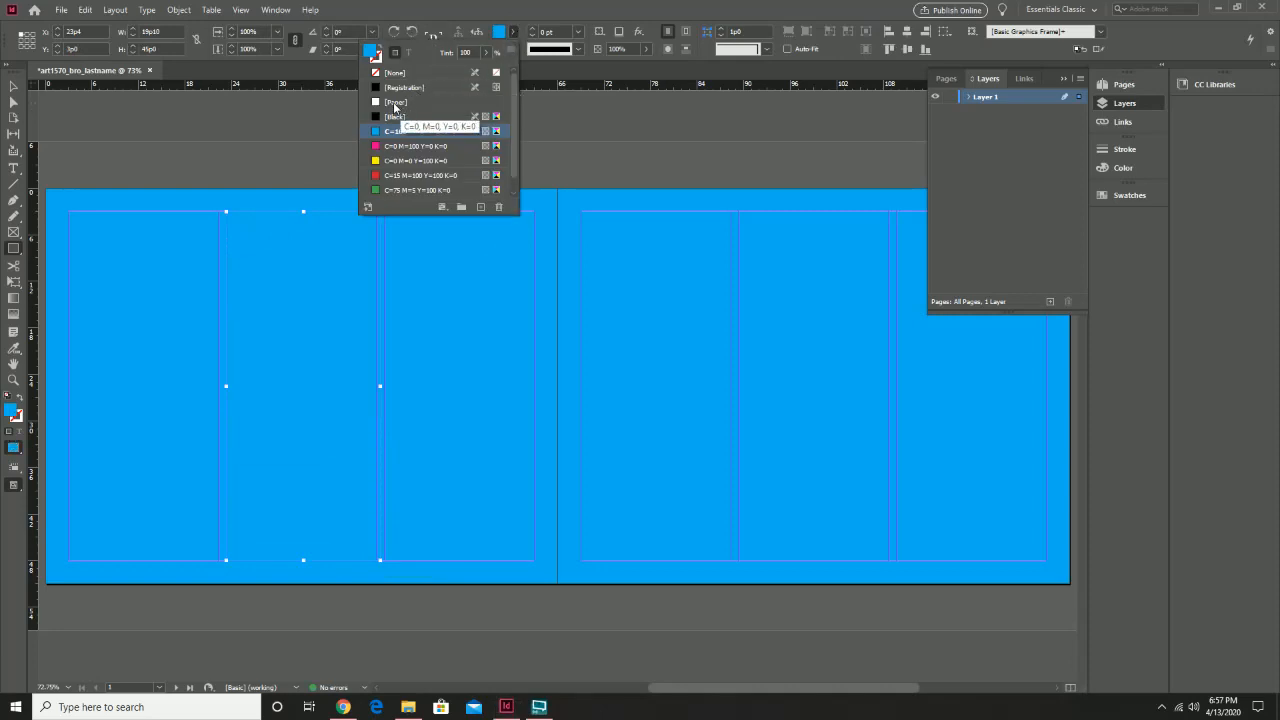
pyautogui.click(395, 104)
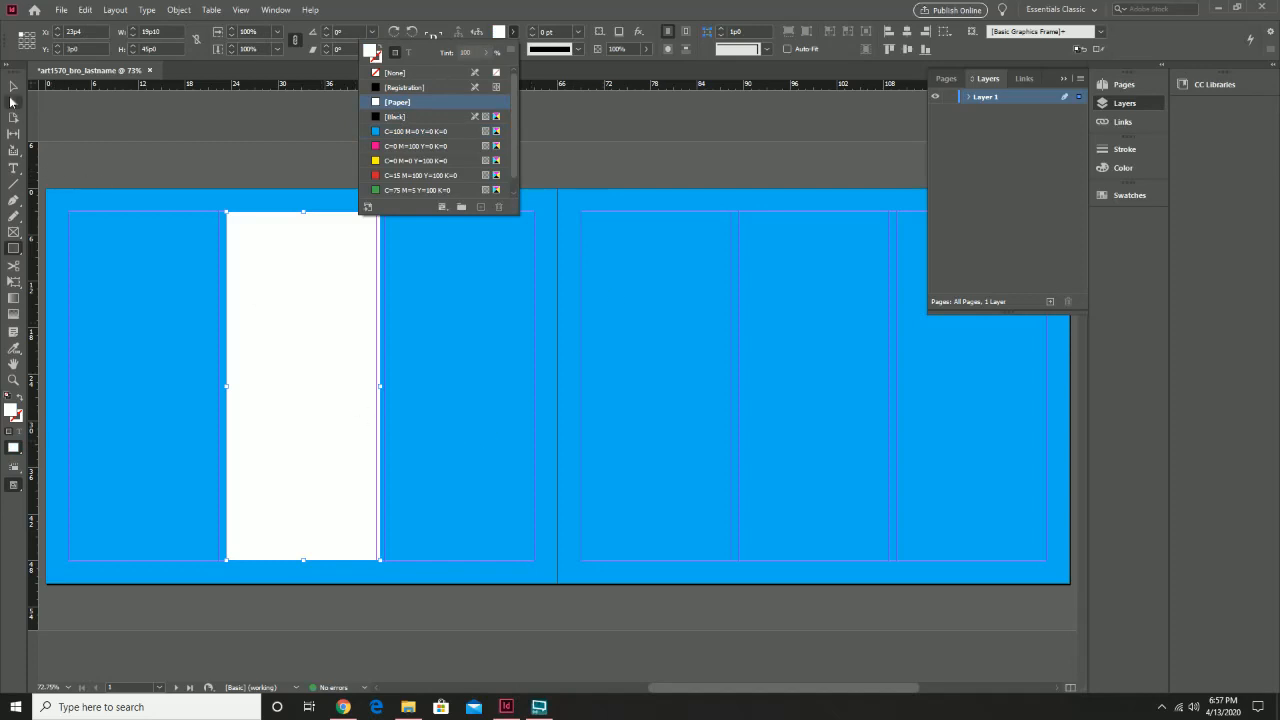
pyautogui.click(13, 88)
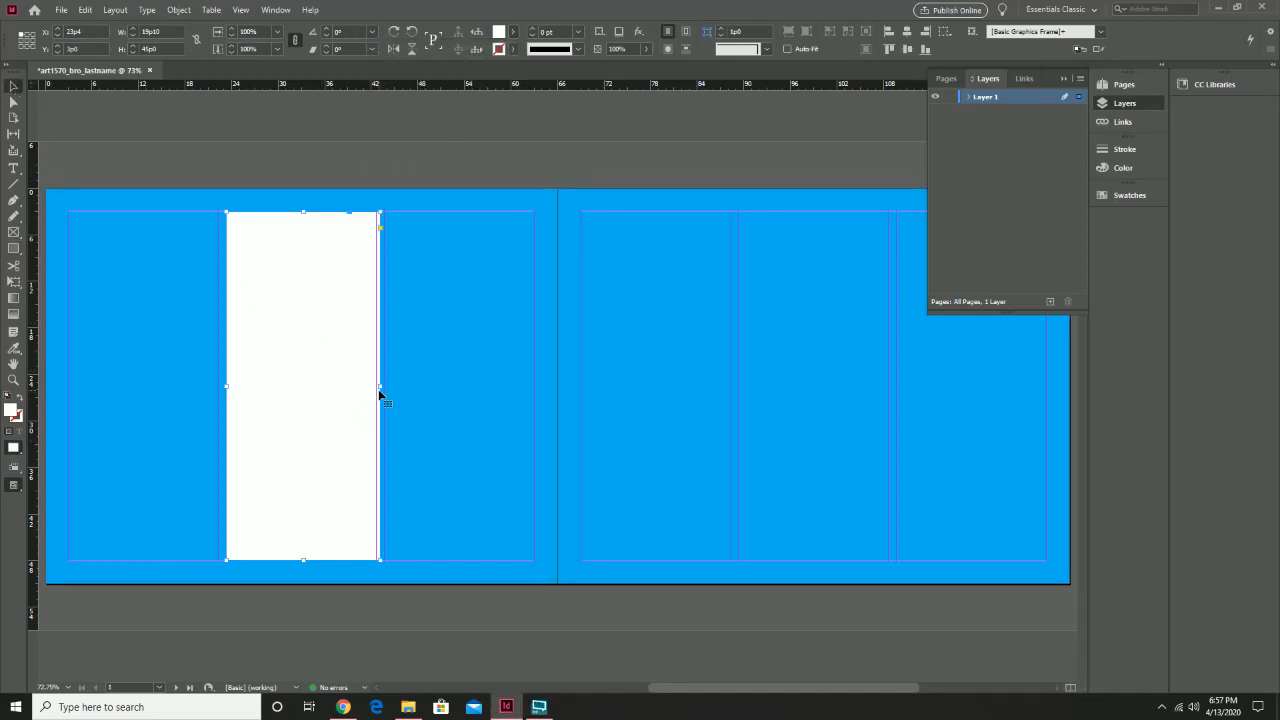
pyautogui.moveTo(378, 385); pyautogui.dragTo(377, 385)
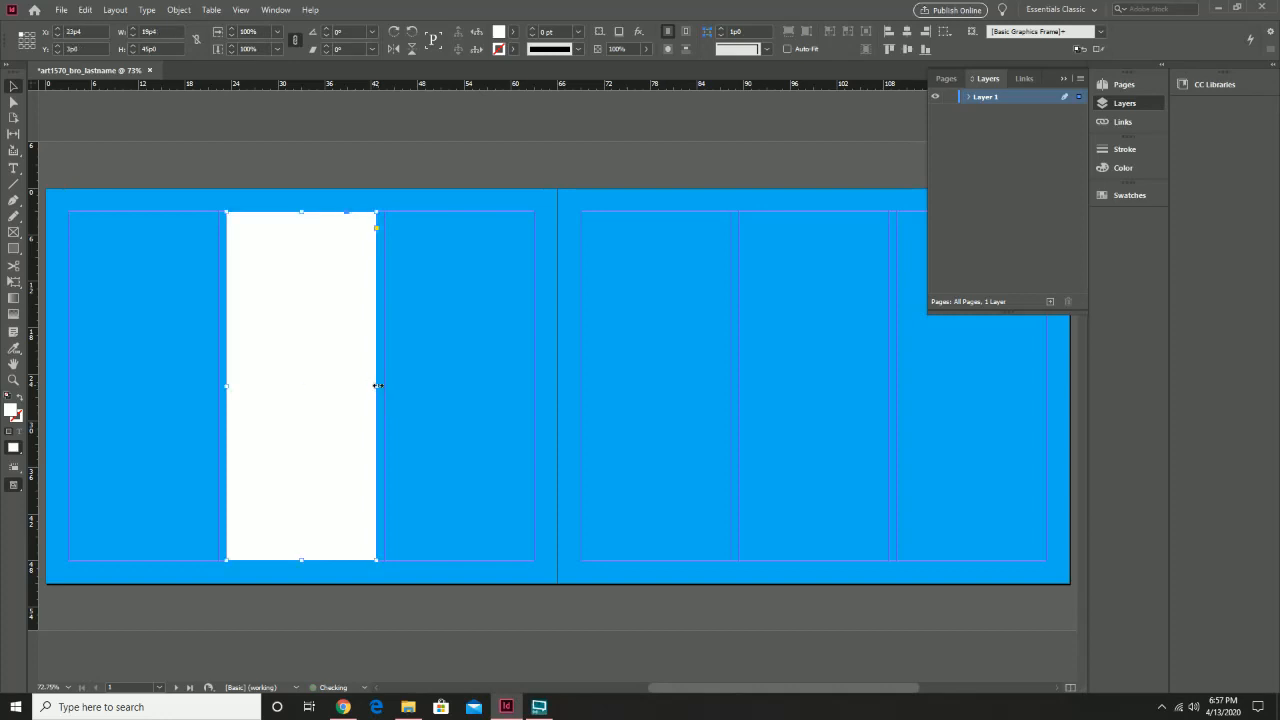
# Pan to page 2 and draw a 60p0 by 45p0 frame across its margins
pyautogui.click(445, 312)
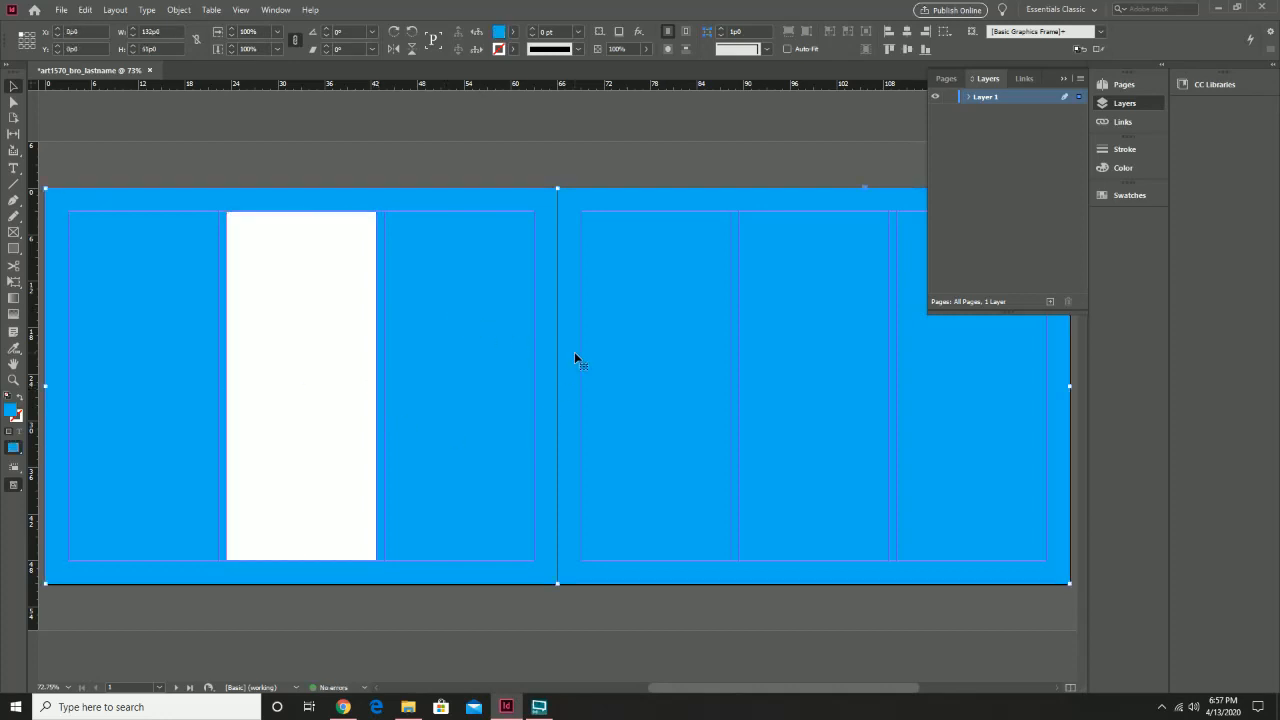
pyautogui.moveTo(702, 383); pyautogui.dragTo(506, 281)
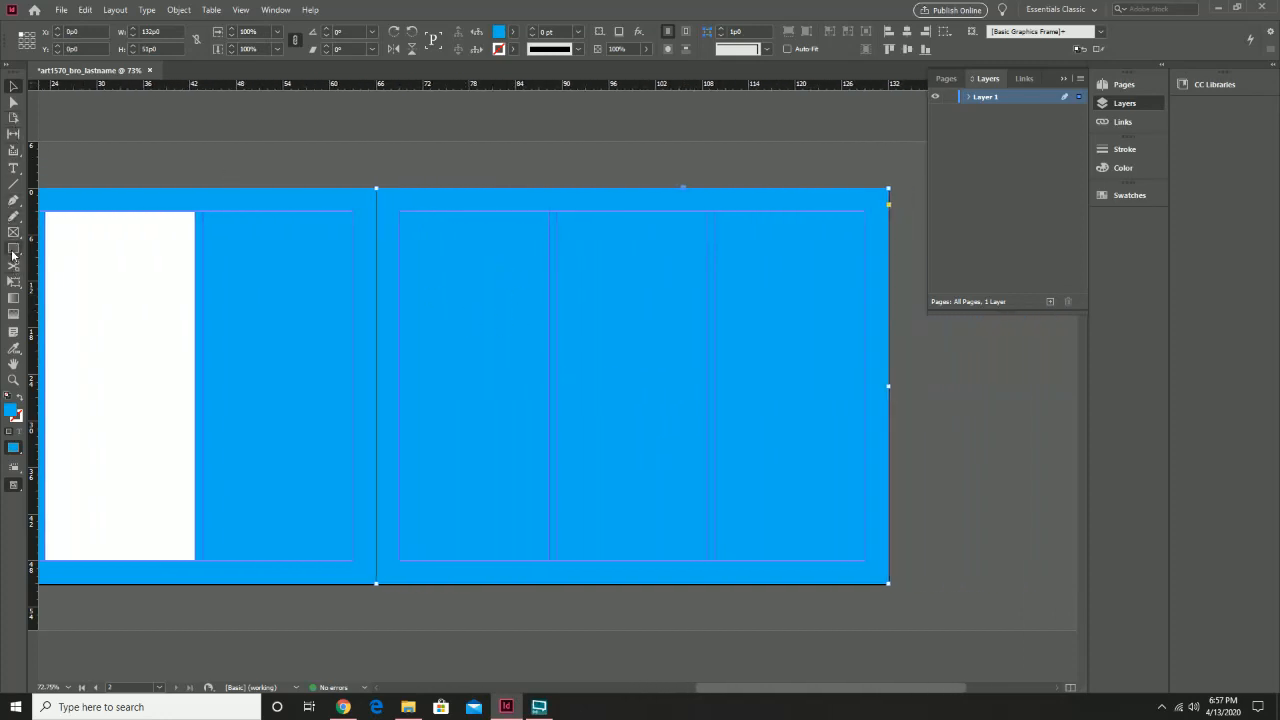
pyautogui.click(14, 248)
pyautogui.moveTo(398, 213)
pyautogui.mouseDown()
pyautogui.moveTo(569, 360)
pyautogui.moveTo(805, 510)
pyautogui.moveTo(839, 566)
pyautogui.moveTo(862, 562)
pyautogui.mouseUp()
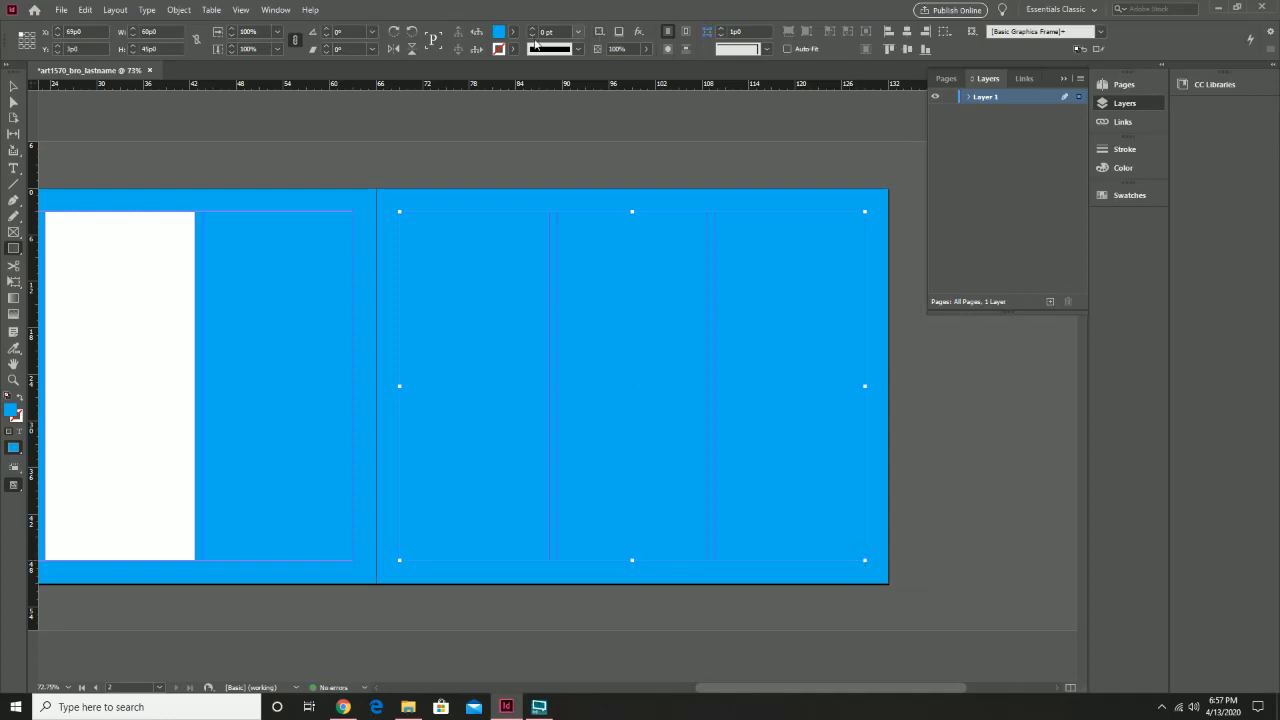
# Give page 2's margin frame a [Paper] white fill
pyautogui.click(512, 35)
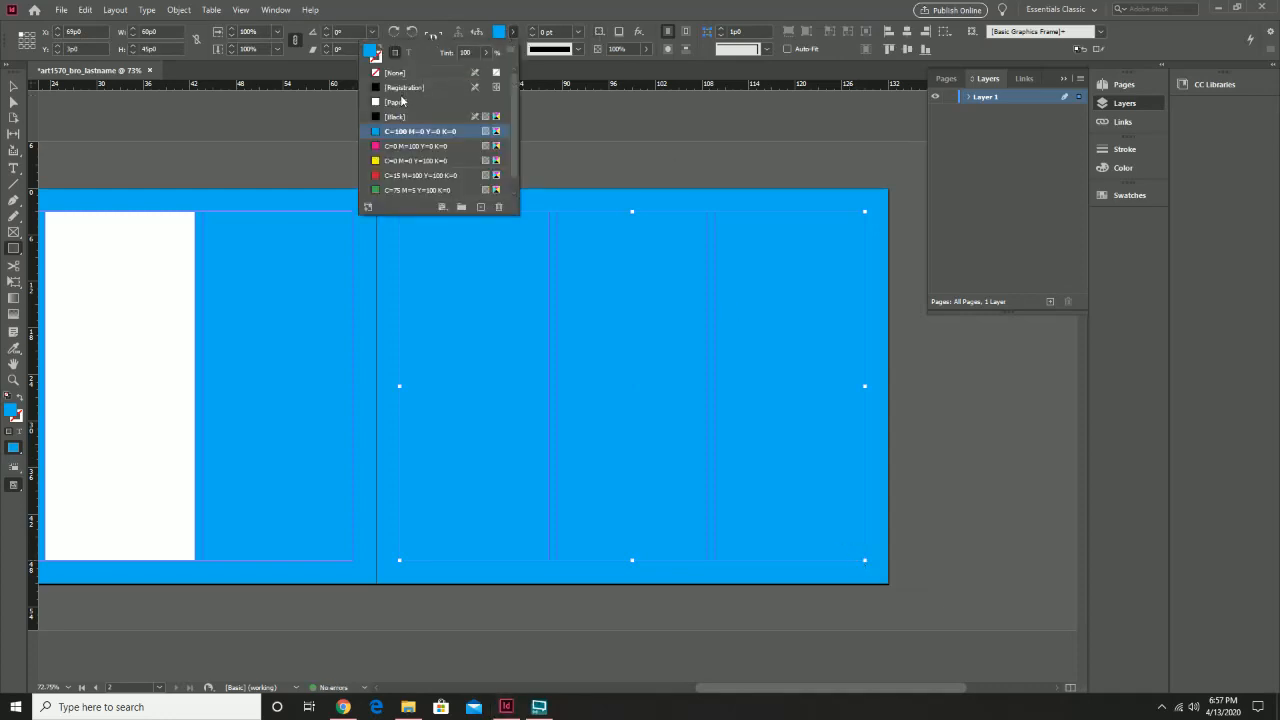
pyautogui.click(397, 102)
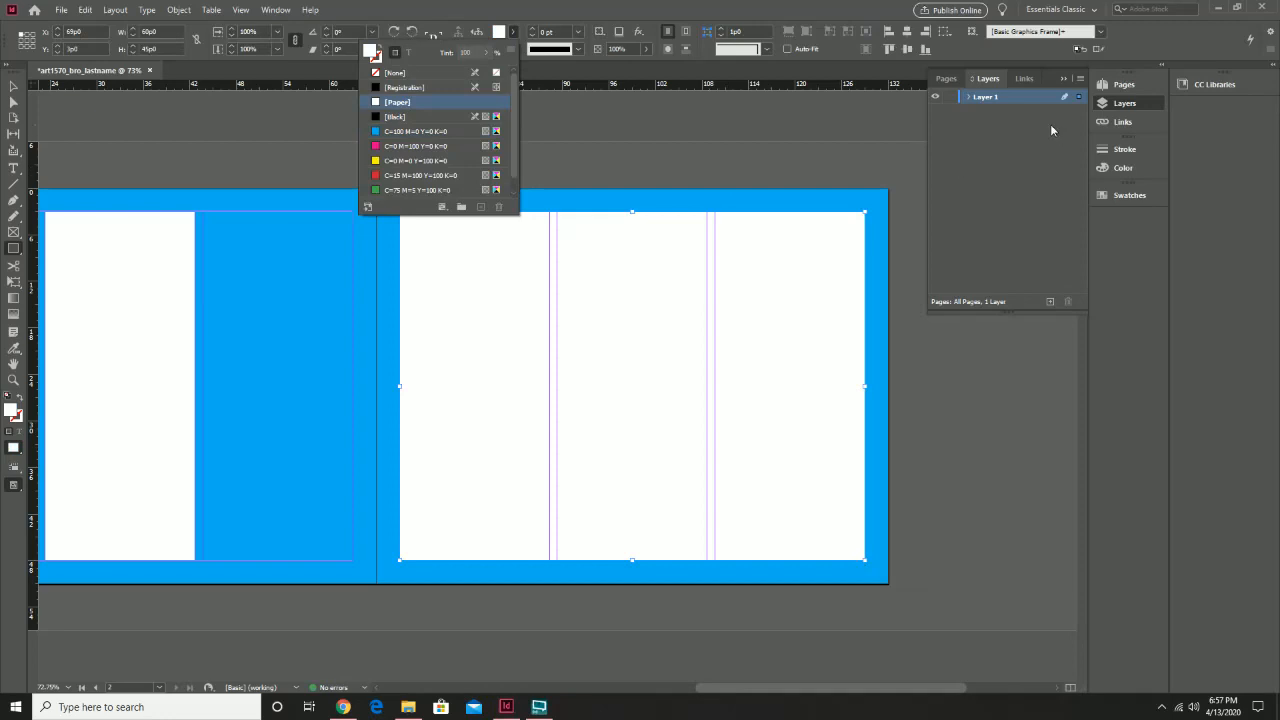
pyautogui.click(990, 97)
# Rename Layer 1 to background, lock it, and add Layer 2 above it
pyautogui.doubleClick(995, 97)
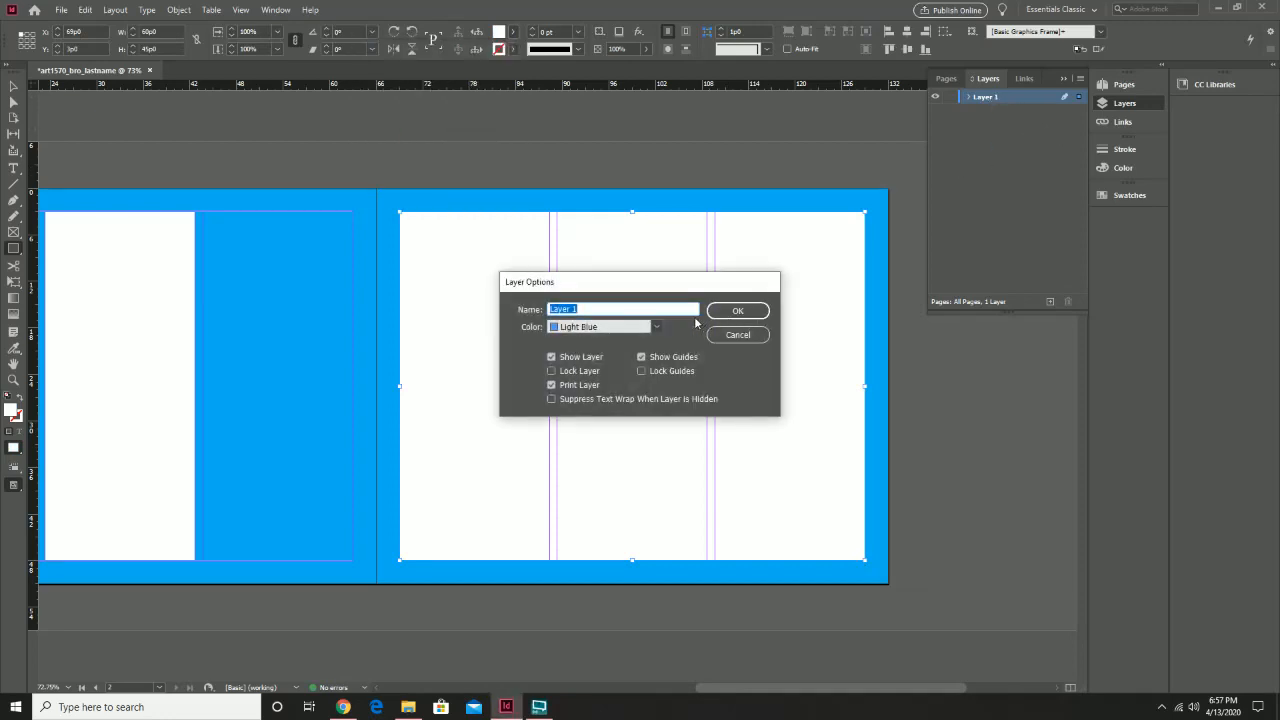
pyautogui.write('background')
pyautogui.click(737, 310)
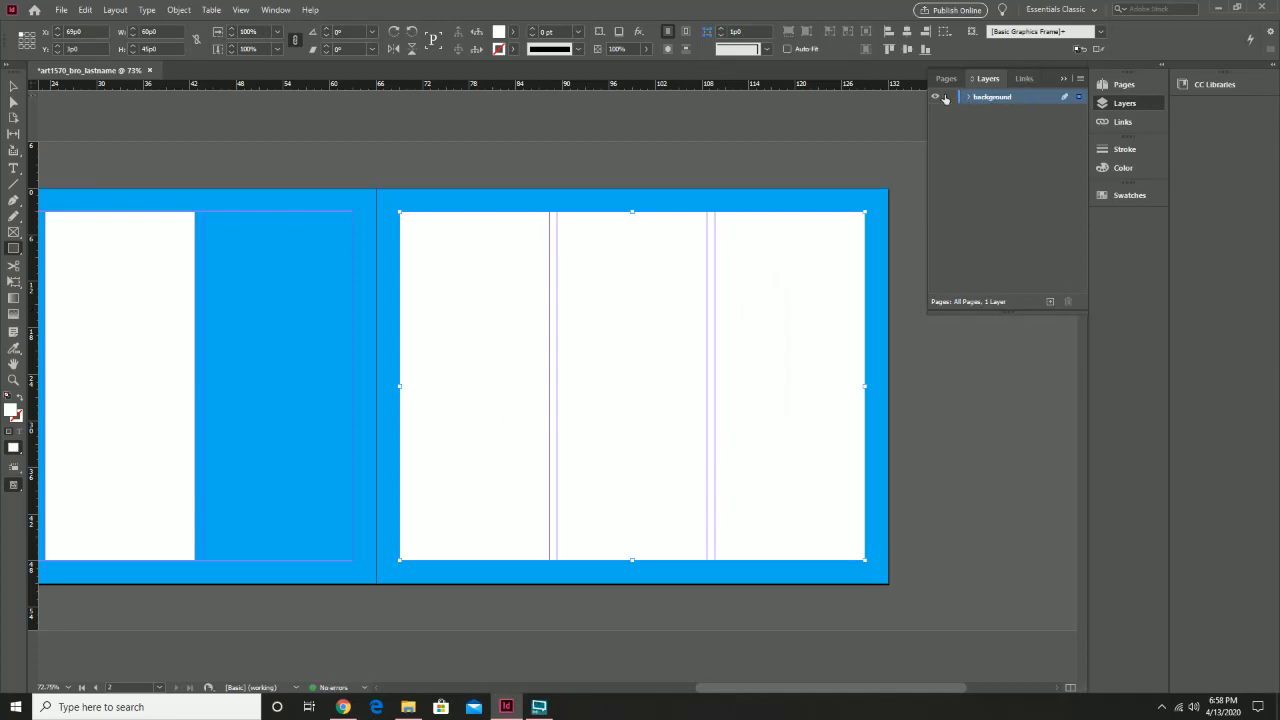
pyautogui.click(951, 99)
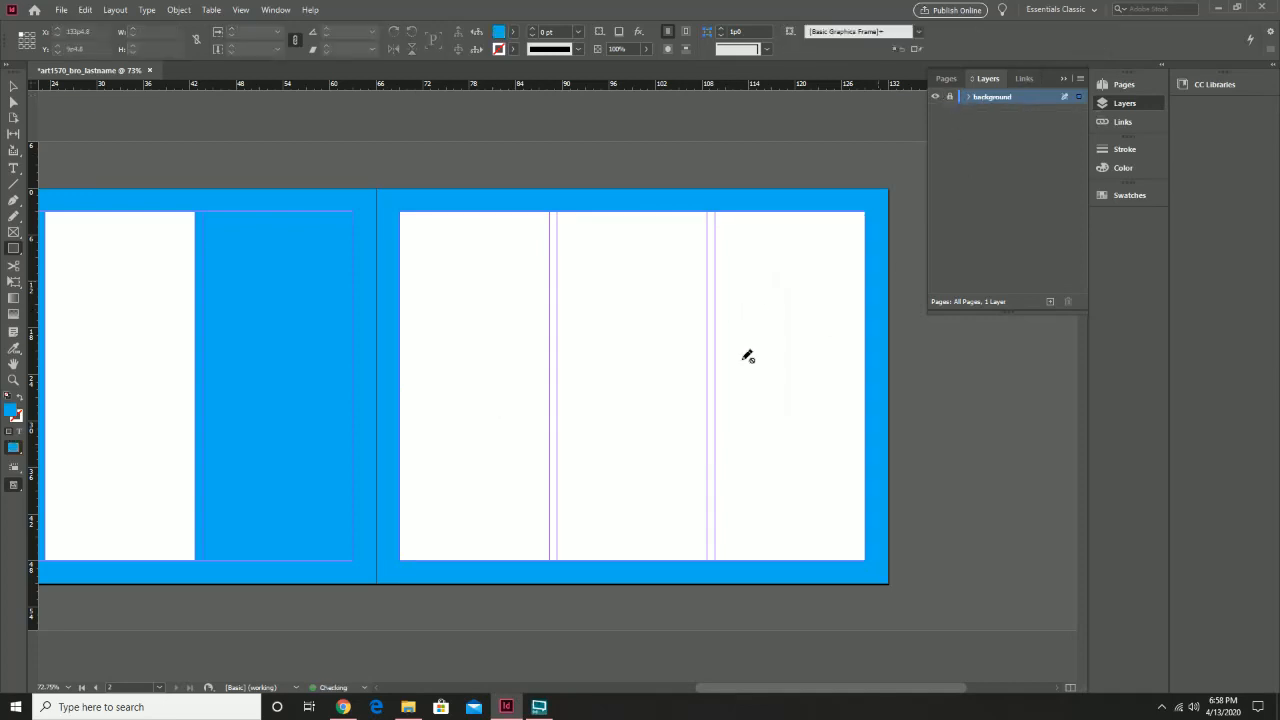
pyautogui.click(1049, 302)
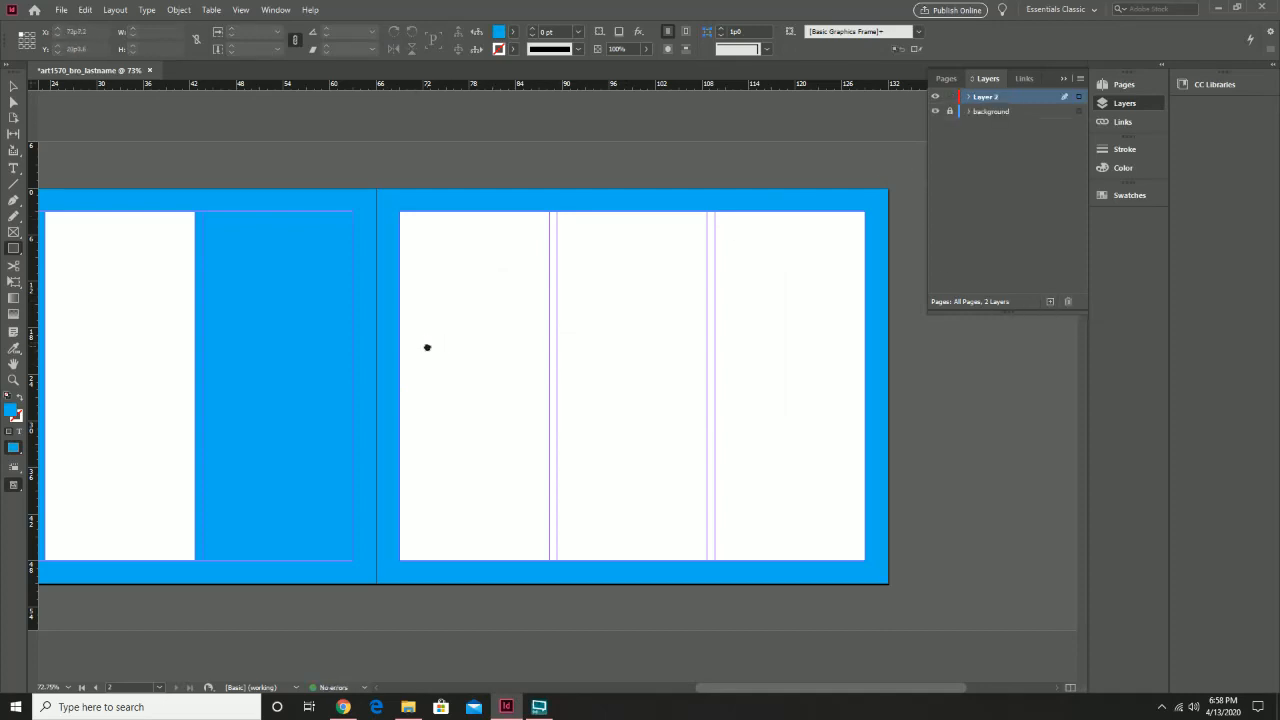
pyautogui.moveTo(427, 347); pyautogui.dragTo(535, 347)
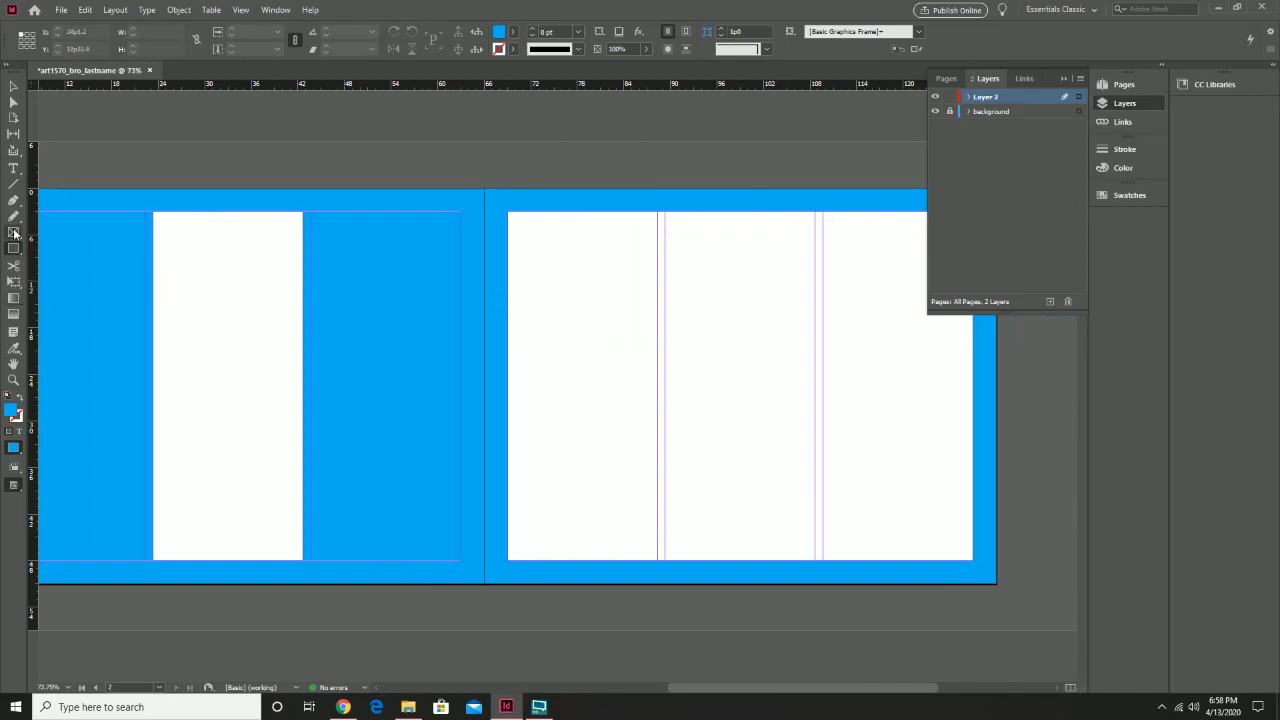
# Load Logo-on-box_blue-200x191.png from the desktop bro_pics folder for placing
pyautogui.click(61, 10)
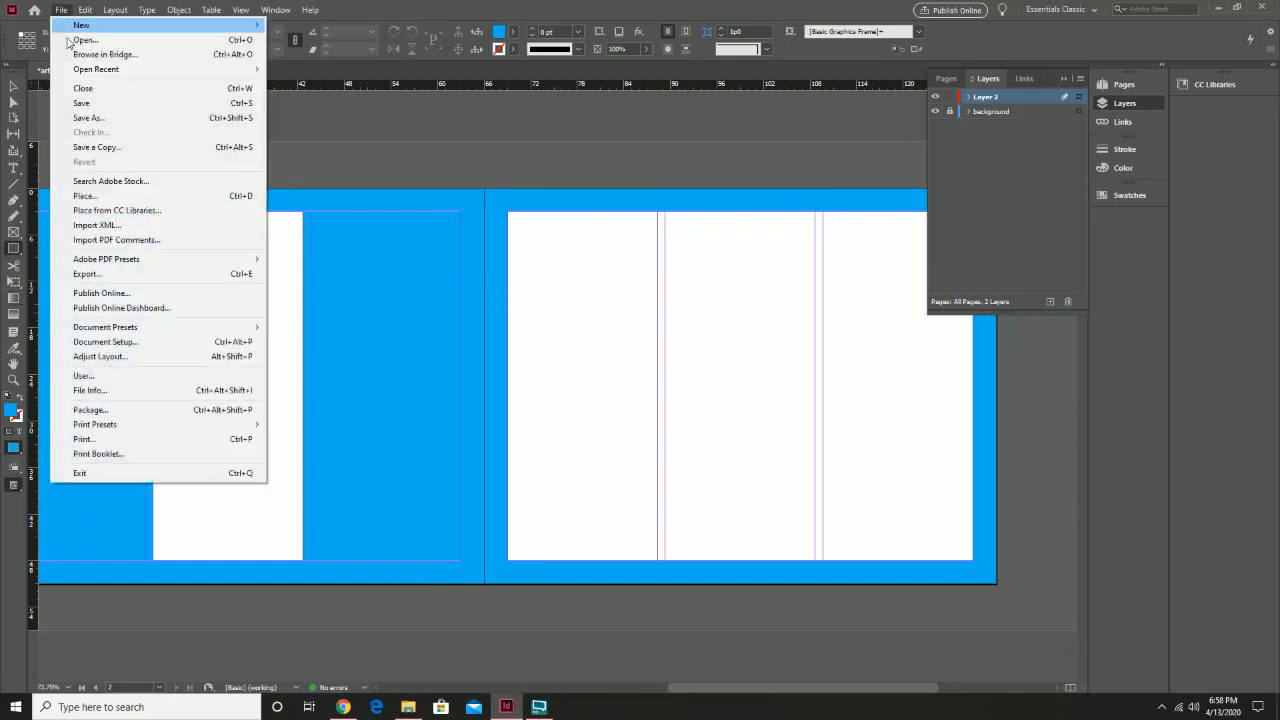
pyautogui.click(131, 196)
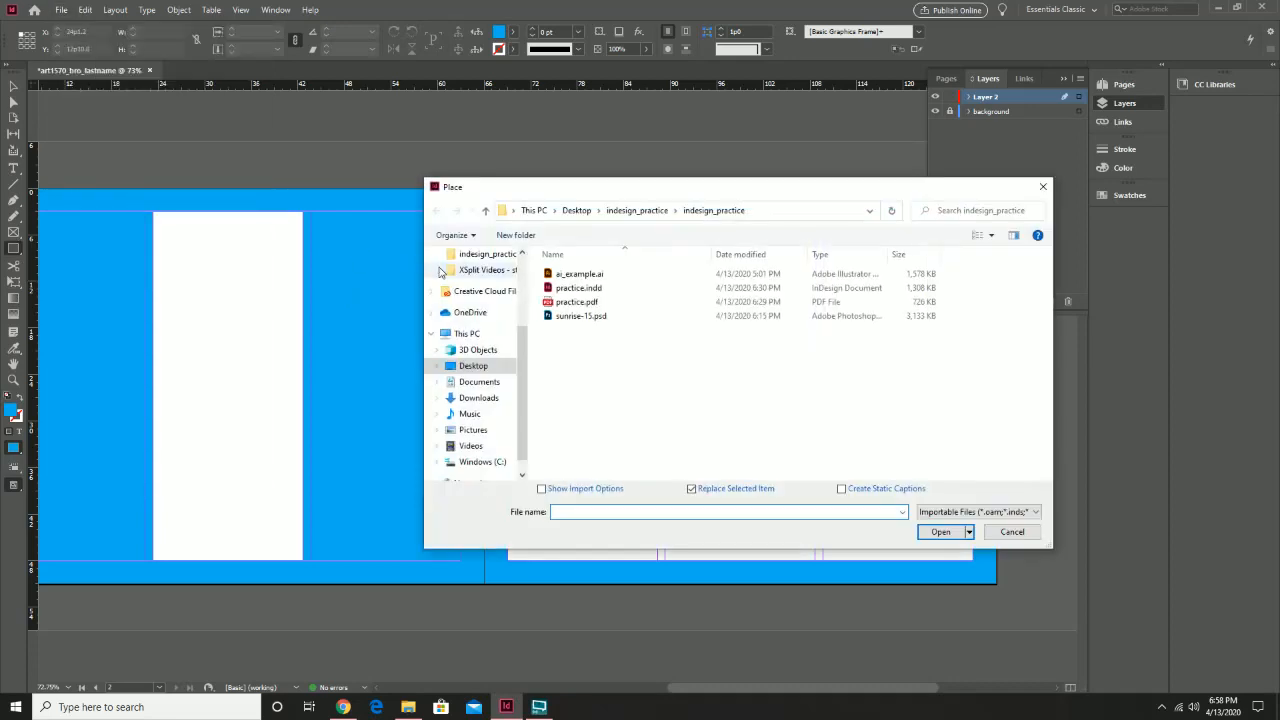
pyautogui.click(637, 211)
pyautogui.click(576, 210)
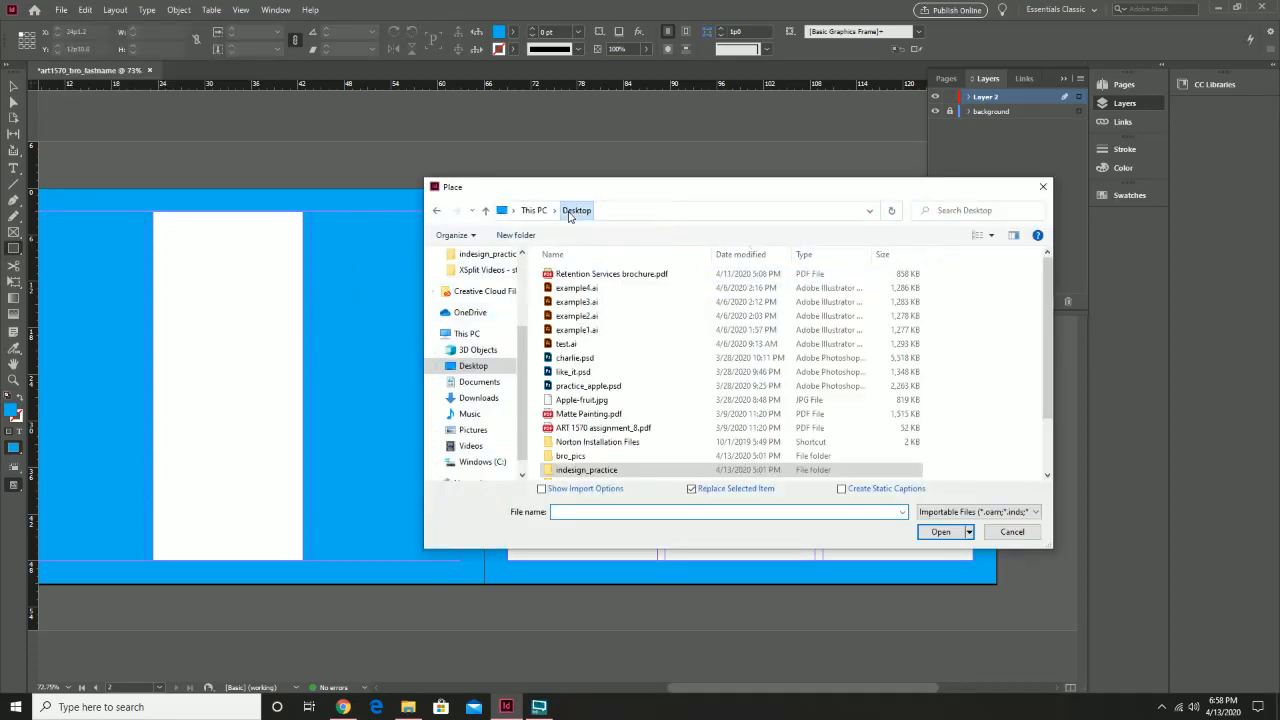
pyautogui.doubleClick(575, 456)
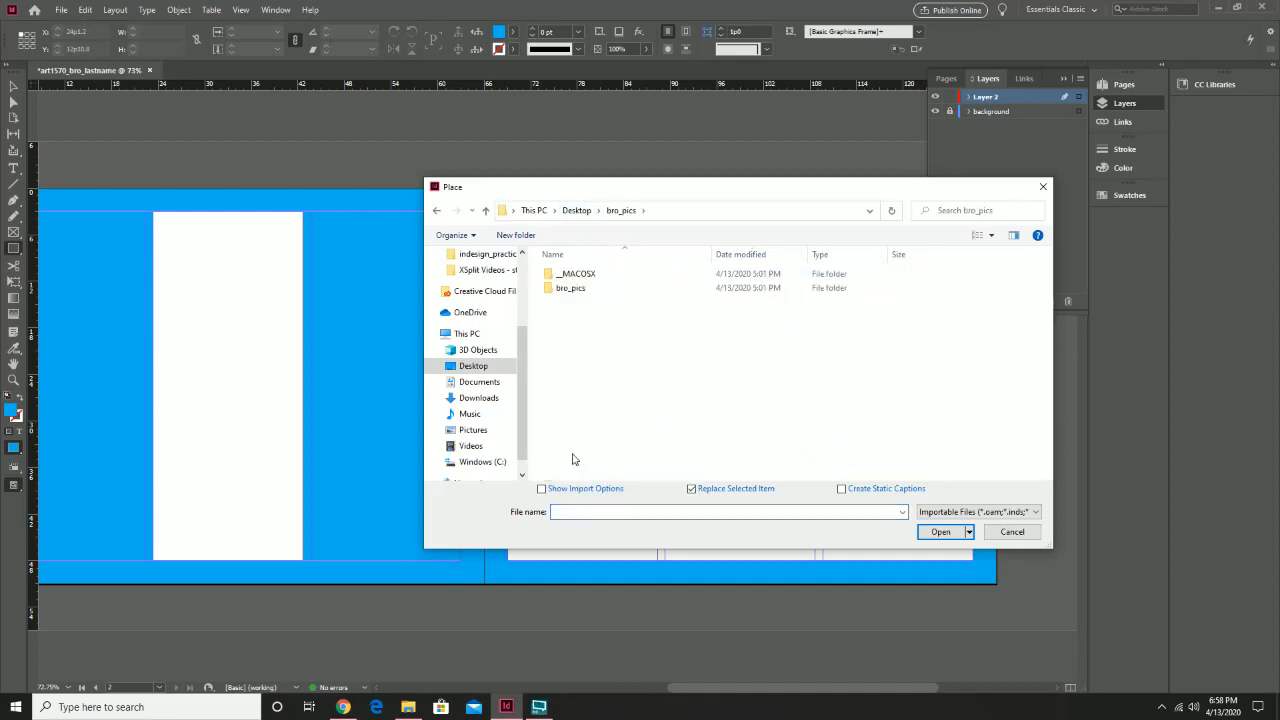
pyautogui.doubleClick(571, 288)
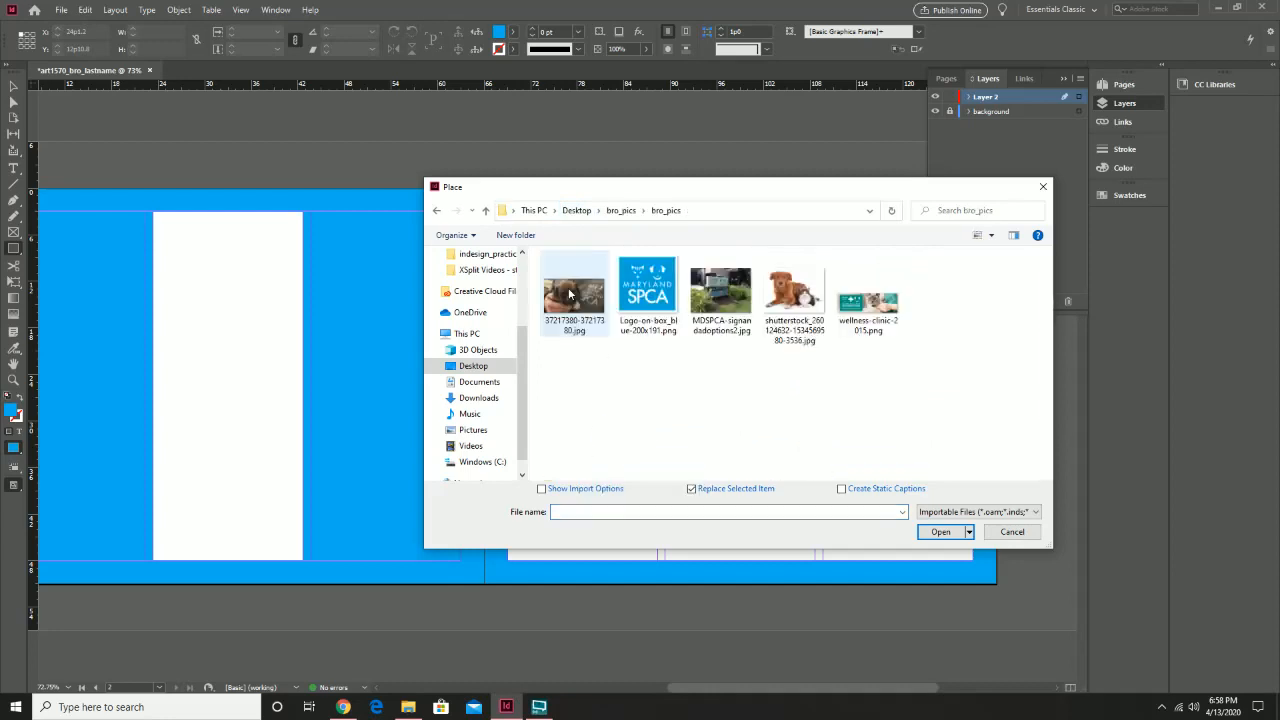
pyautogui.click(657, 289)
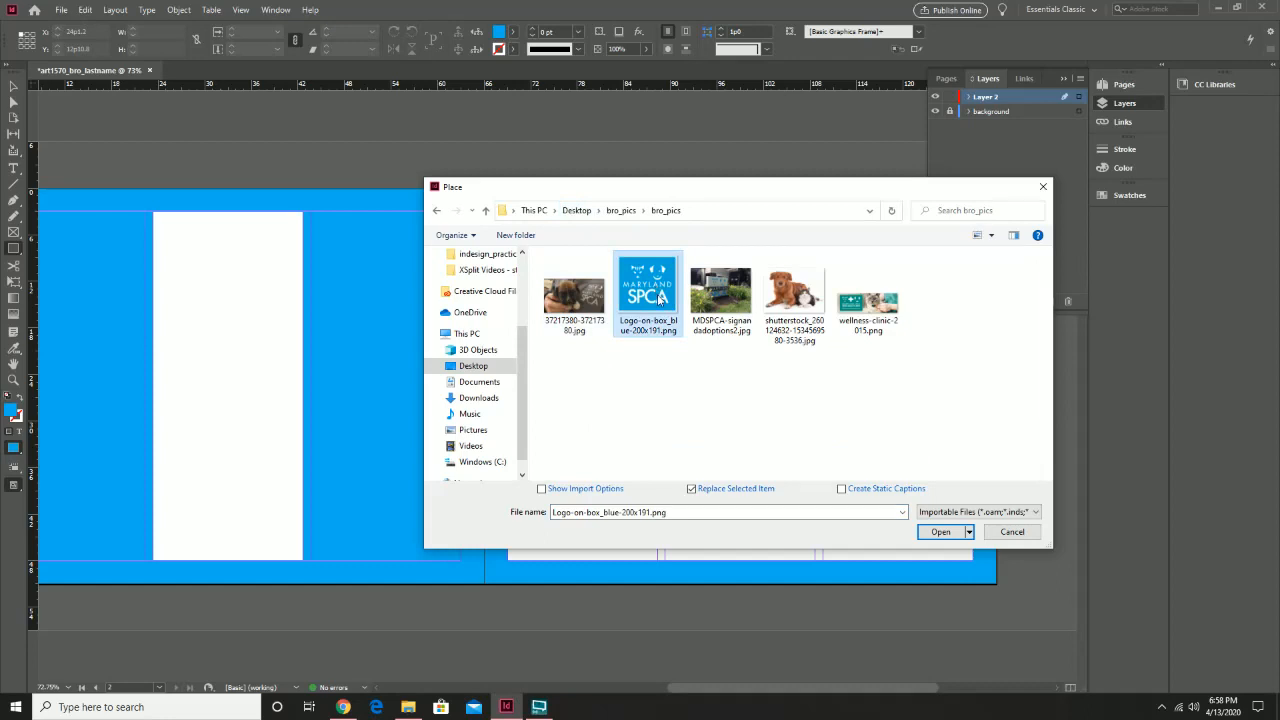
pyautogui.doubleClick(659, 298)
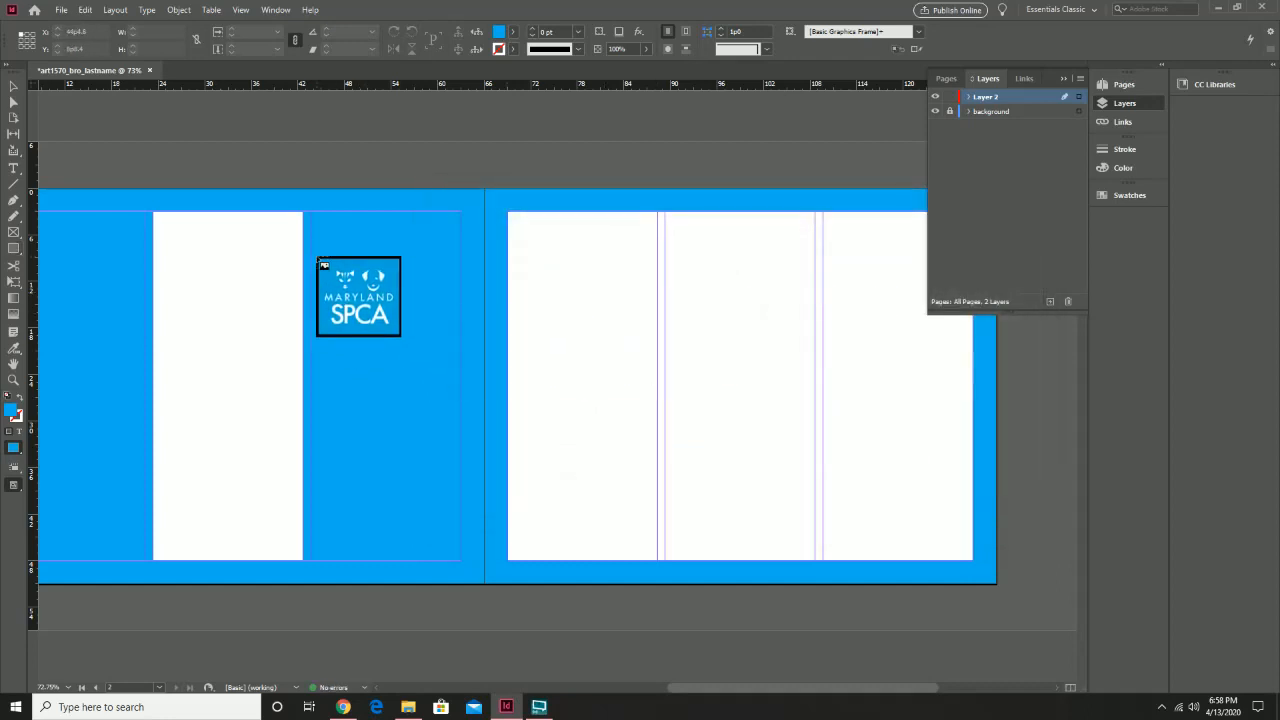
# Place the SPCA logo in page 1's third column, nudged down to mid-height
pyautogui.moveTo(311, 250); pyautogui.dragTo(461, 395)
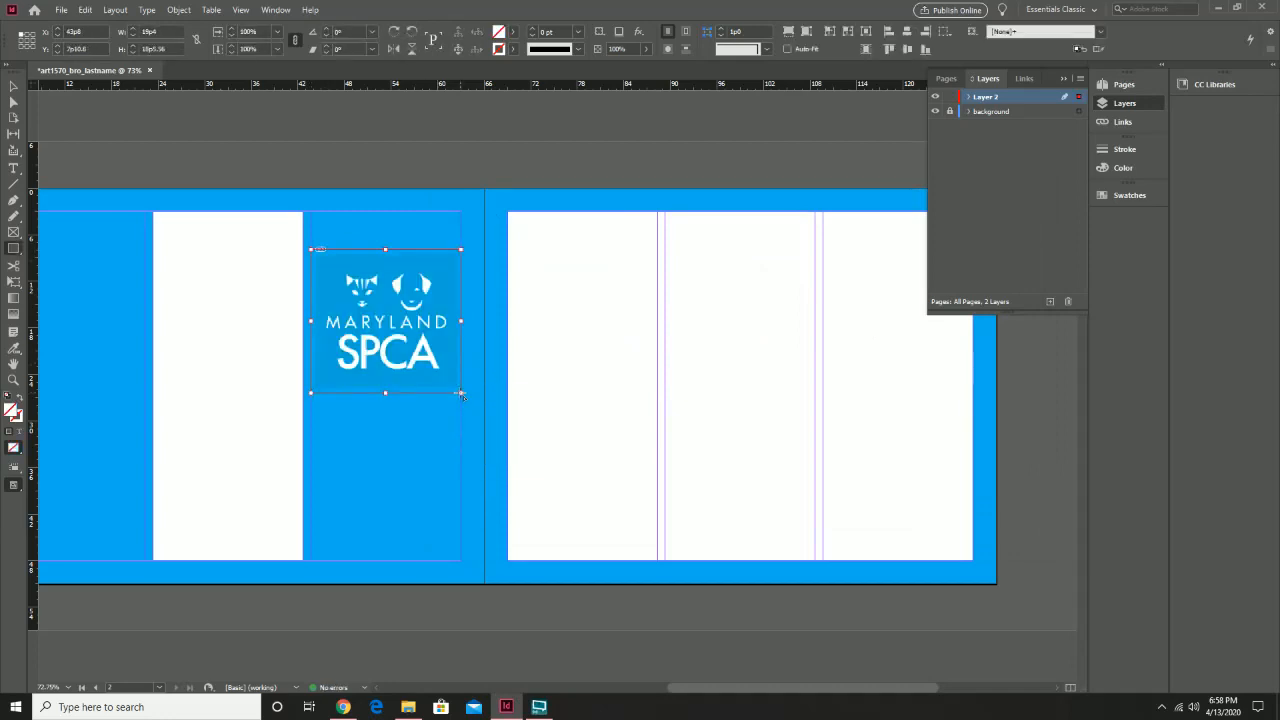
pyautogui.click(13, 86)
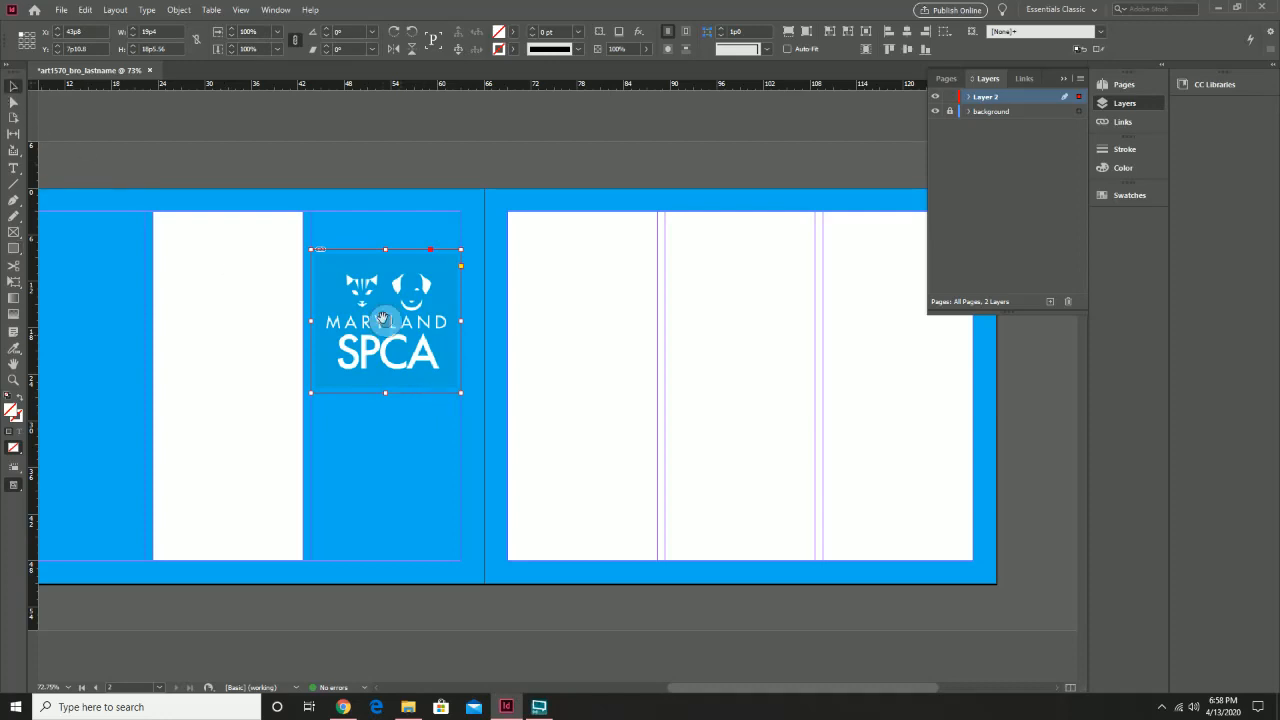
pyautogui.moveTo(414, 360); pyautogui.dragTo(415, 422)
pyautogui.click(432, 182)
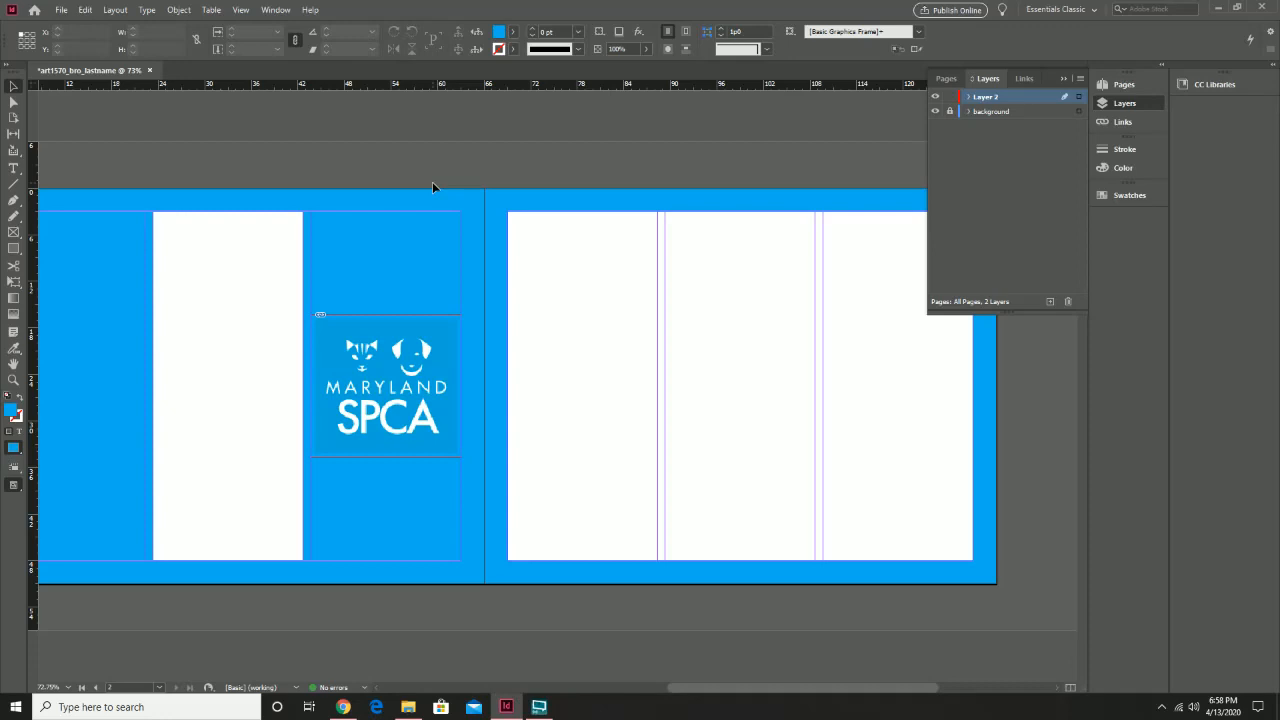
pyautogui.moveTo(363, 379); pyautogui.dragTo(549, 381)
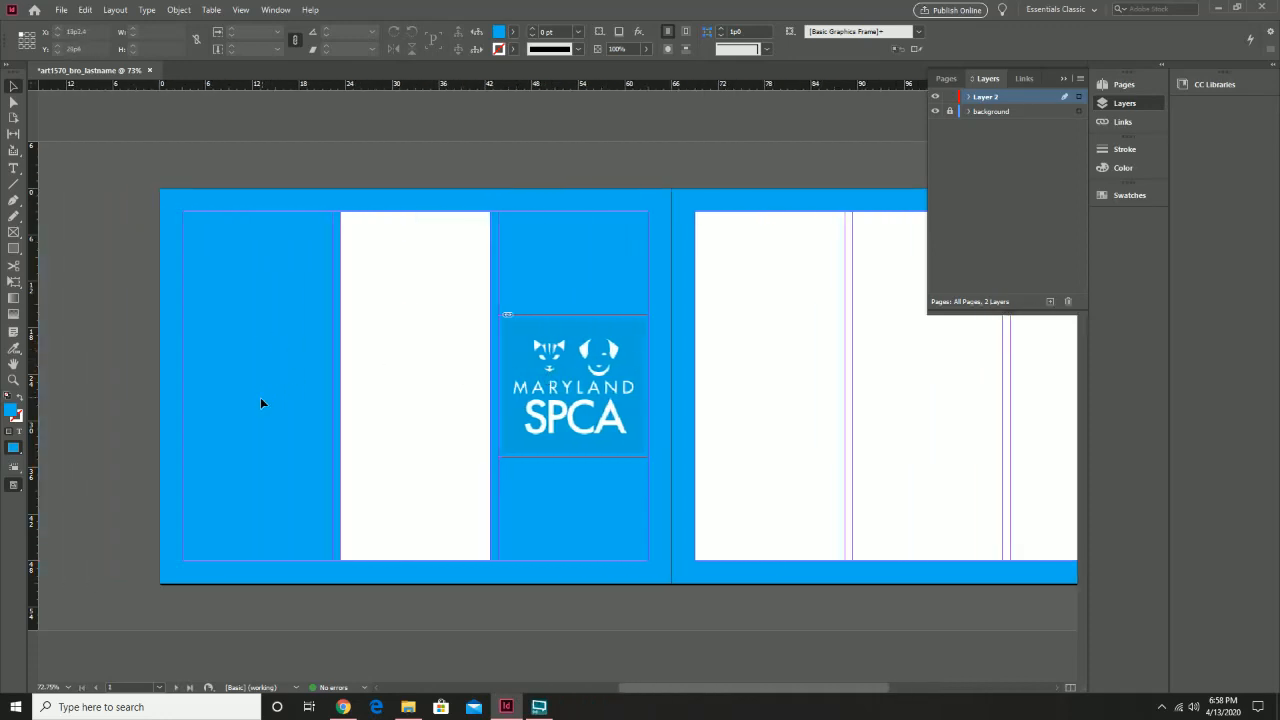
# Place the dog-and-cat photo across the top of page 1's first column
pyautogui.click(60, 11)
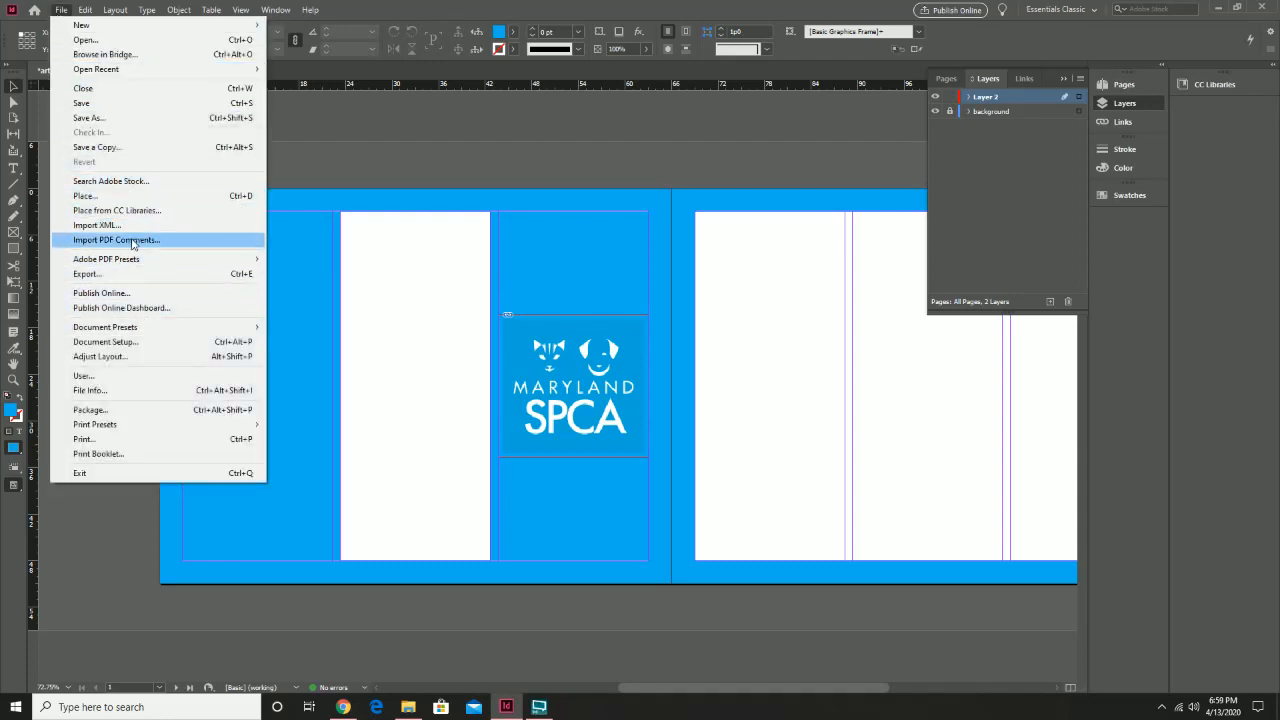
pyautogui.click(134, 196)
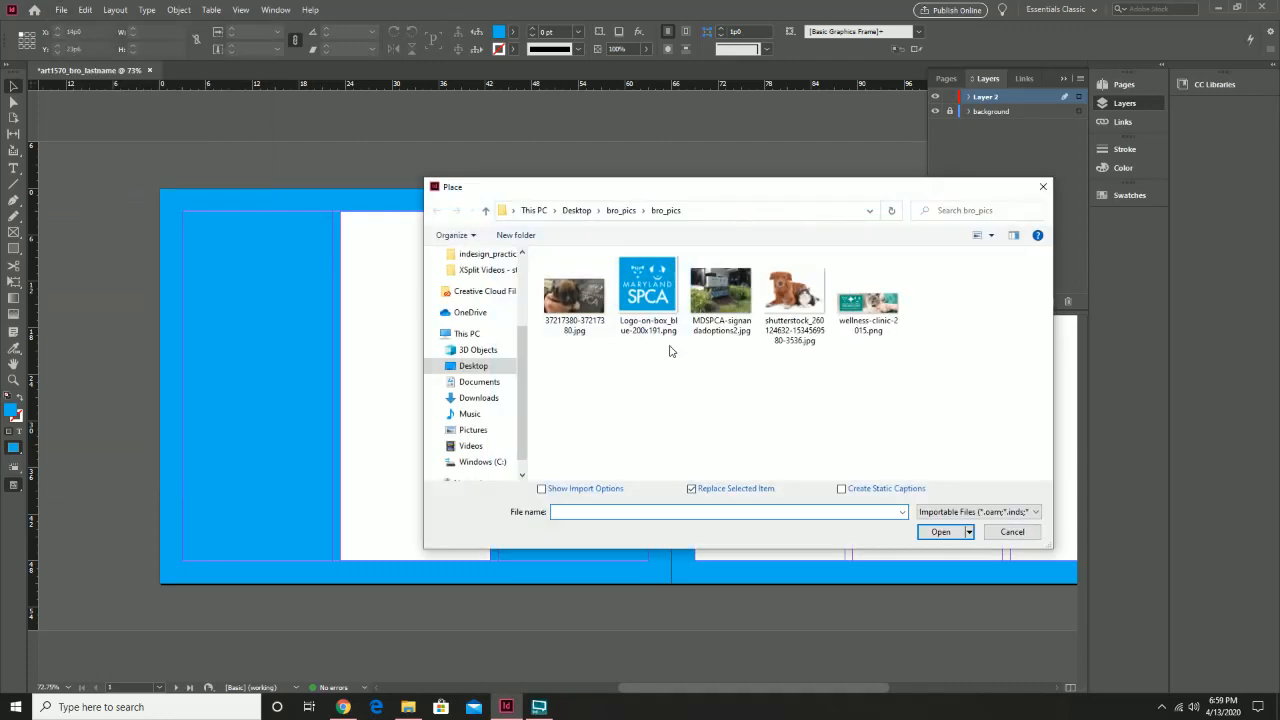
pyautogui.doubleClick(787, 300)
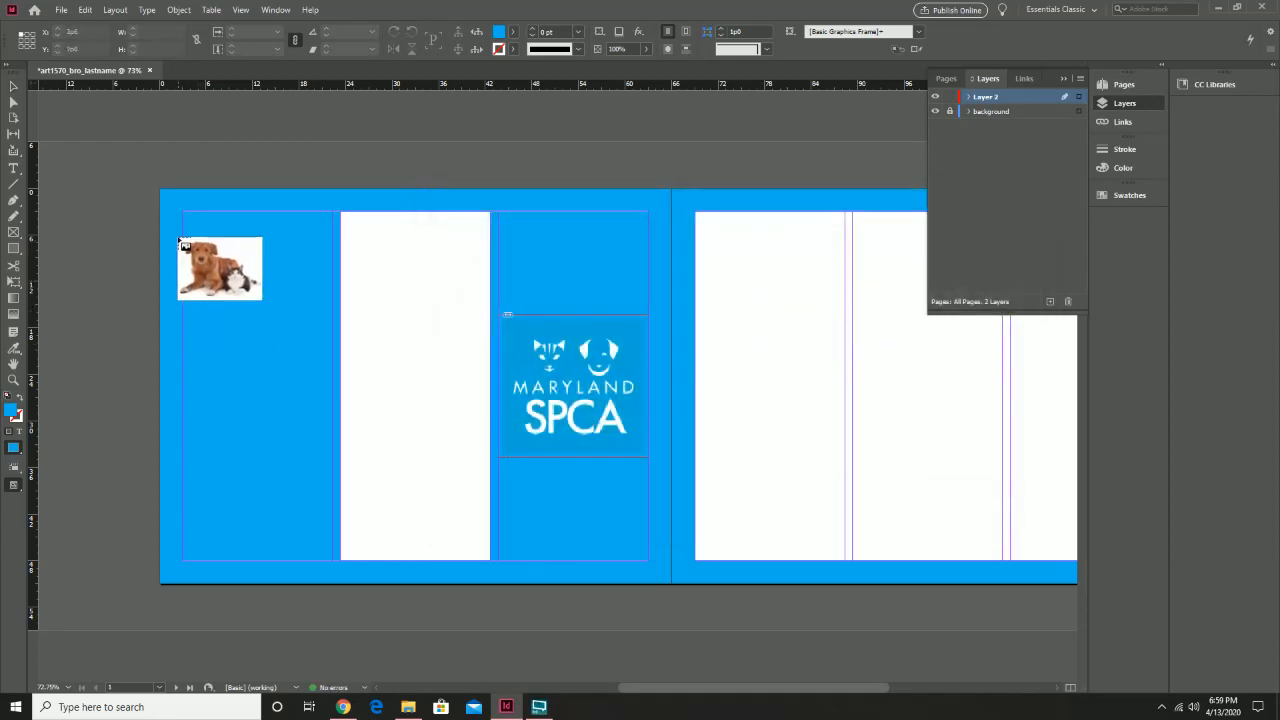
pyautogui.moveTo(183, 227); pyautogui.dragTo(331, 340)
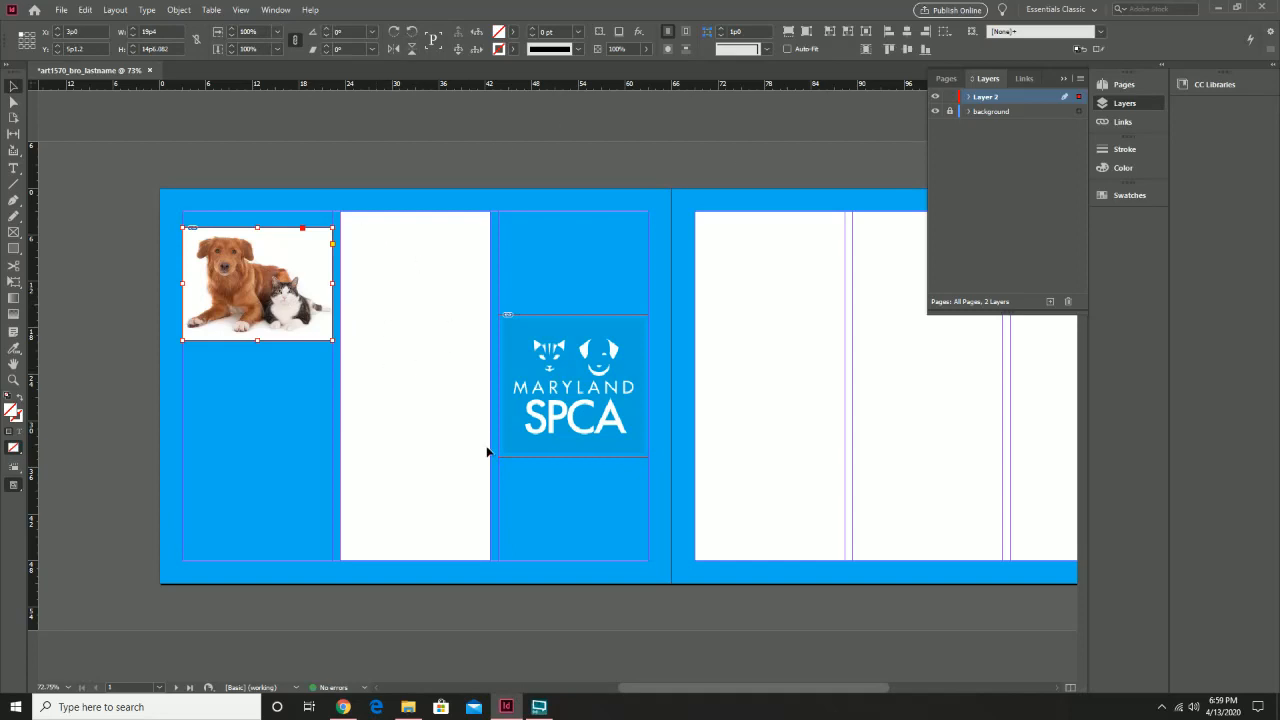
pyautogui.click(61, 10)
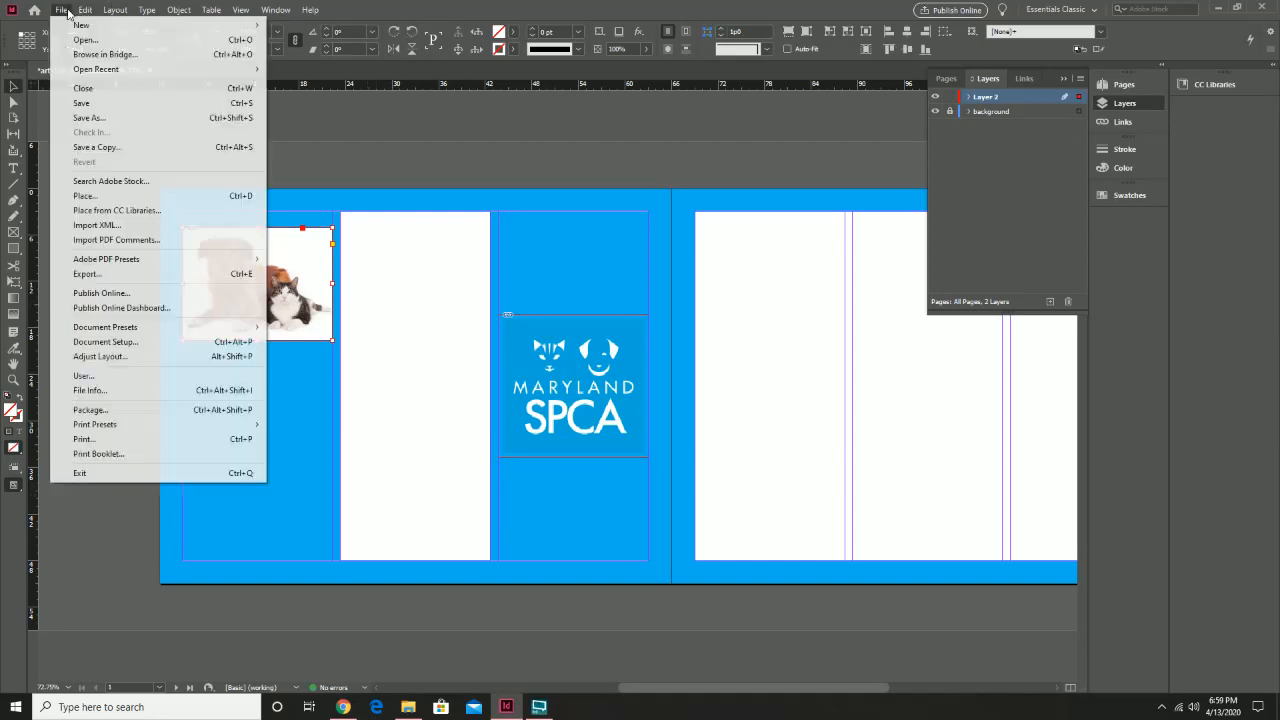
# Place the Maryland SPCA signage photo at the bottom of page 1's white middle panel
pyautogui.click(110, 197)
pyautogui.doubleClick(720, 292)
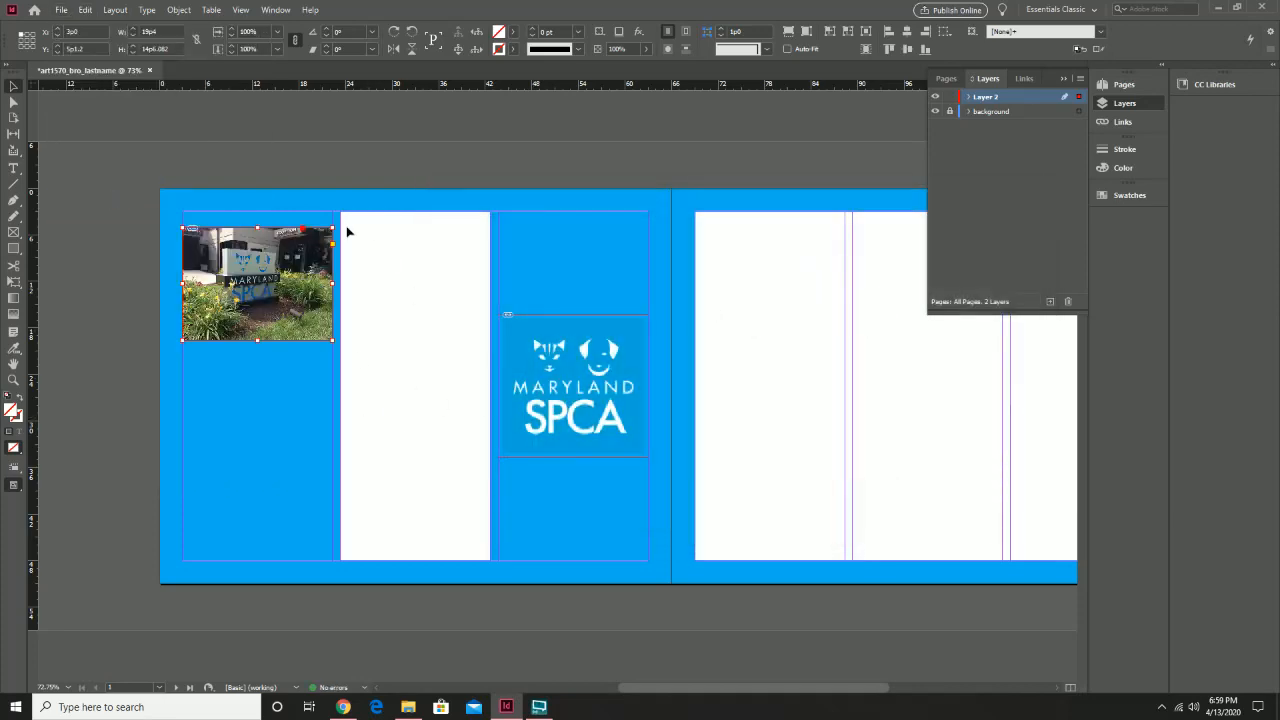
pyautogui.hotkey('ctrl', 'z')
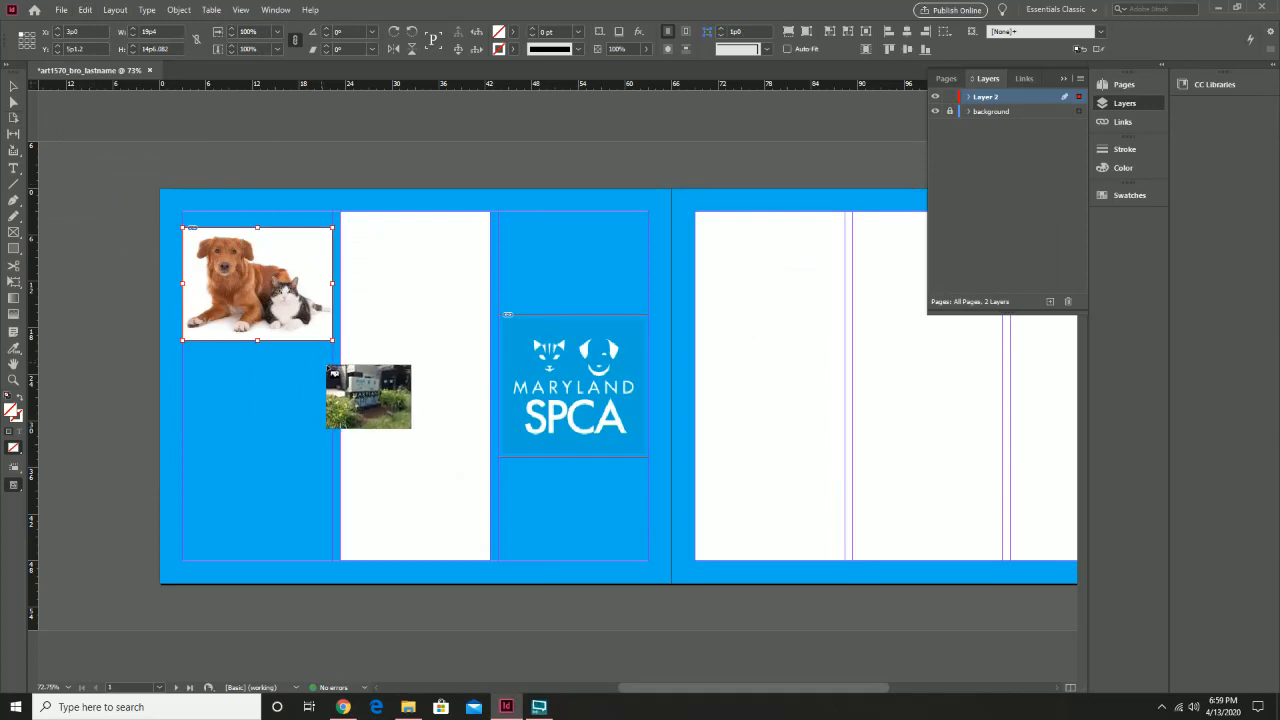
pyautogui.moveTo(340, 375); pyautogui.dragTo(490, 474)
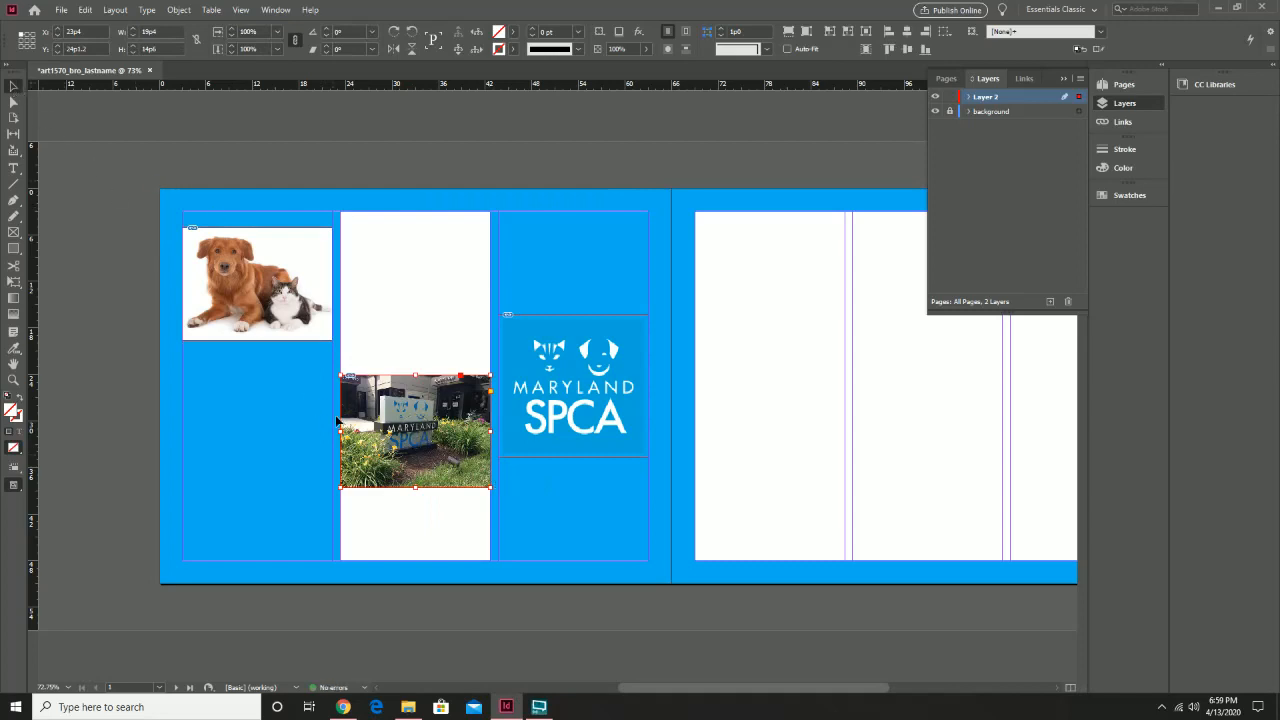
pyautogui.moveTo(415, 431); pyautogui.dragTo(420, 518)
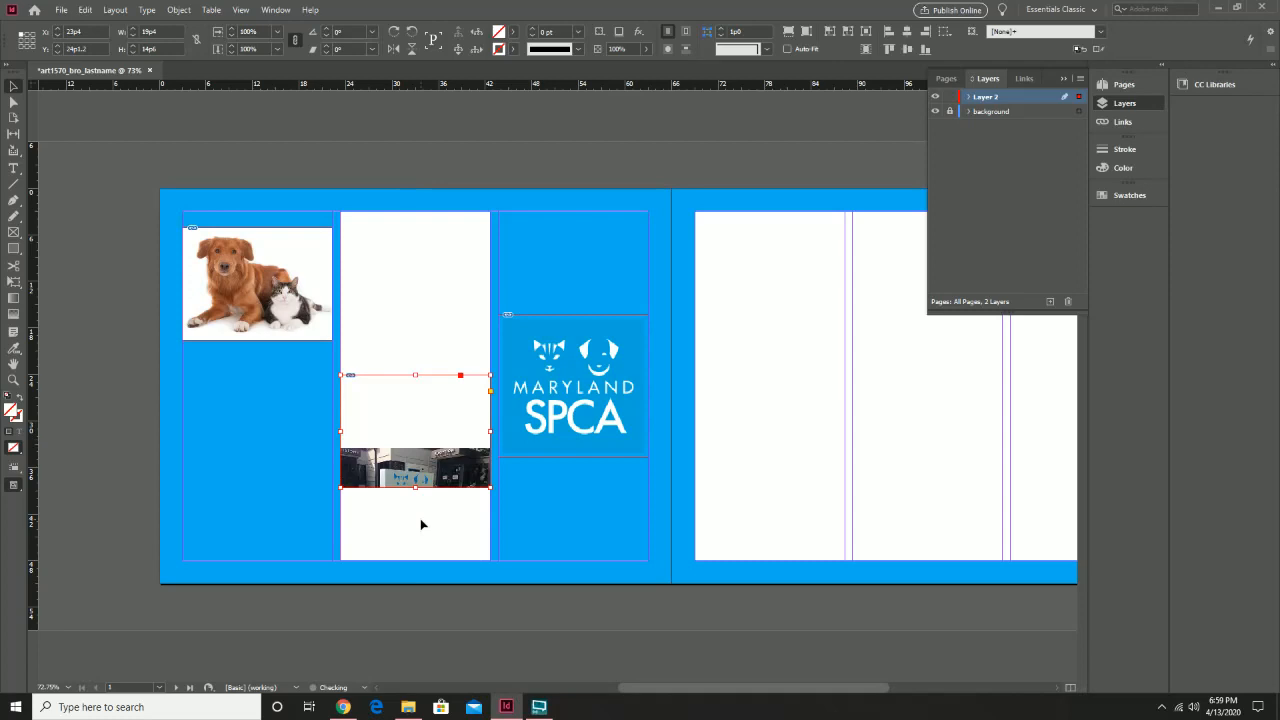
pyautogui.hotkey('ctrl', 'z')
pyautogui.click(464, 502)
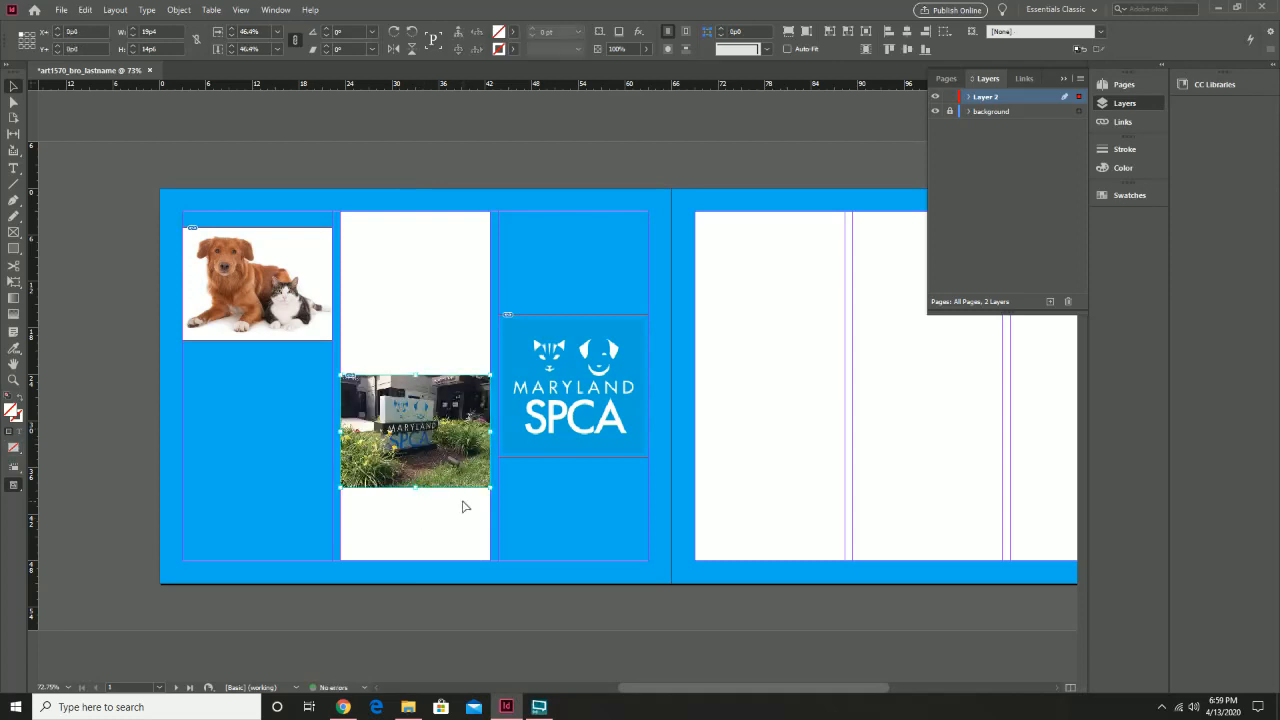
pyautogui.moveTo(450, 432); pyautogui.dragTo(451, 505)
pyautogui.click(434, 394)
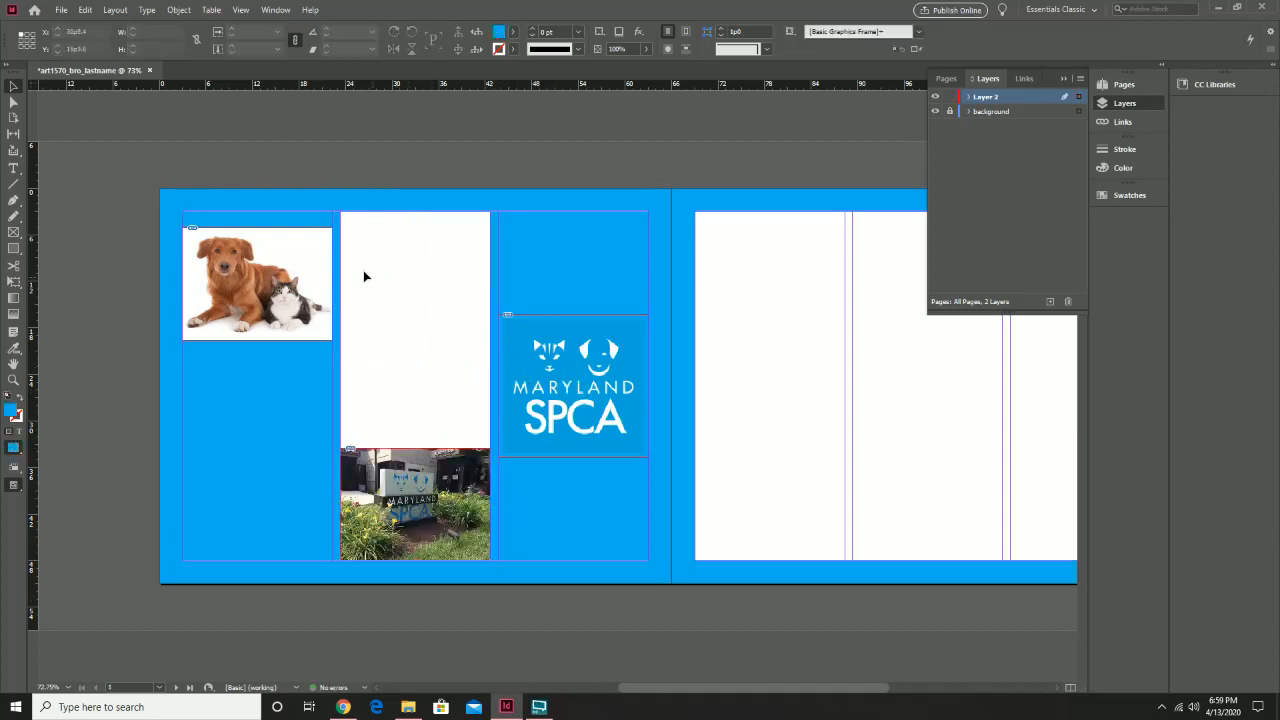
pyautogui.moveTo(771, 434); pyautogui.dragTo(511, 443)
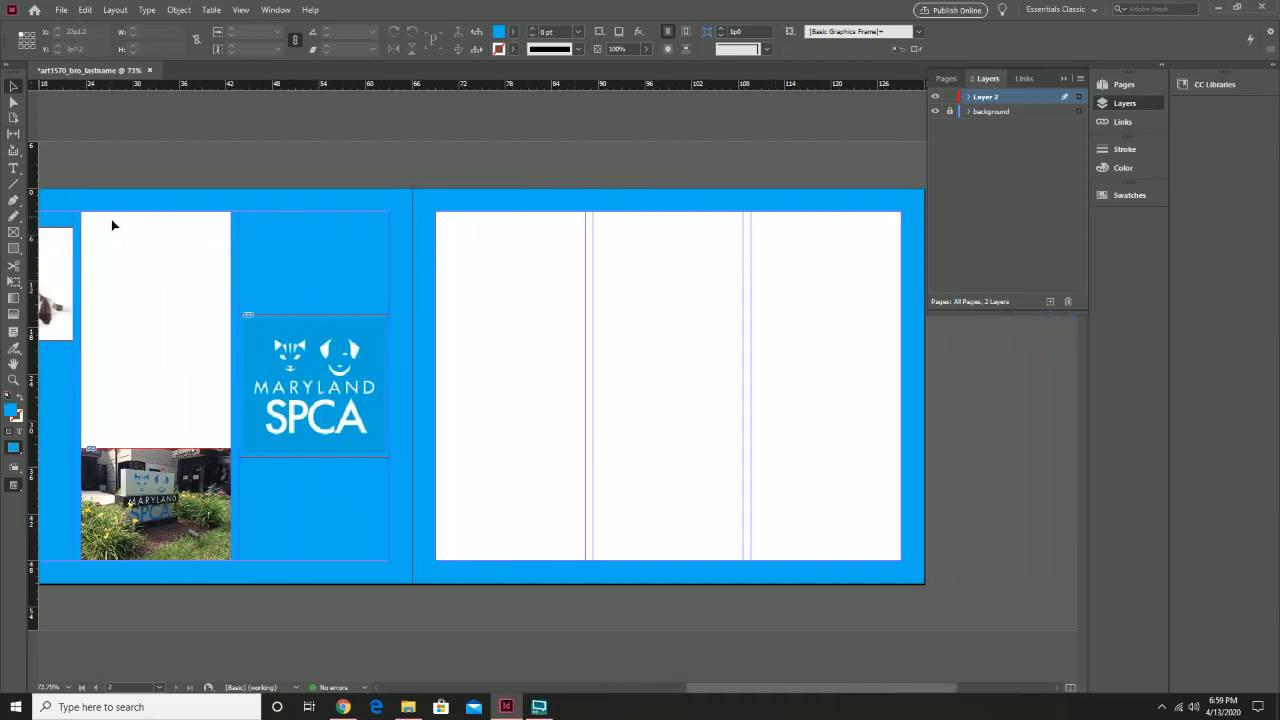
# Load the puppy photo 37217380-37217380.jpg for placing
pyautogui.click(60, 11)
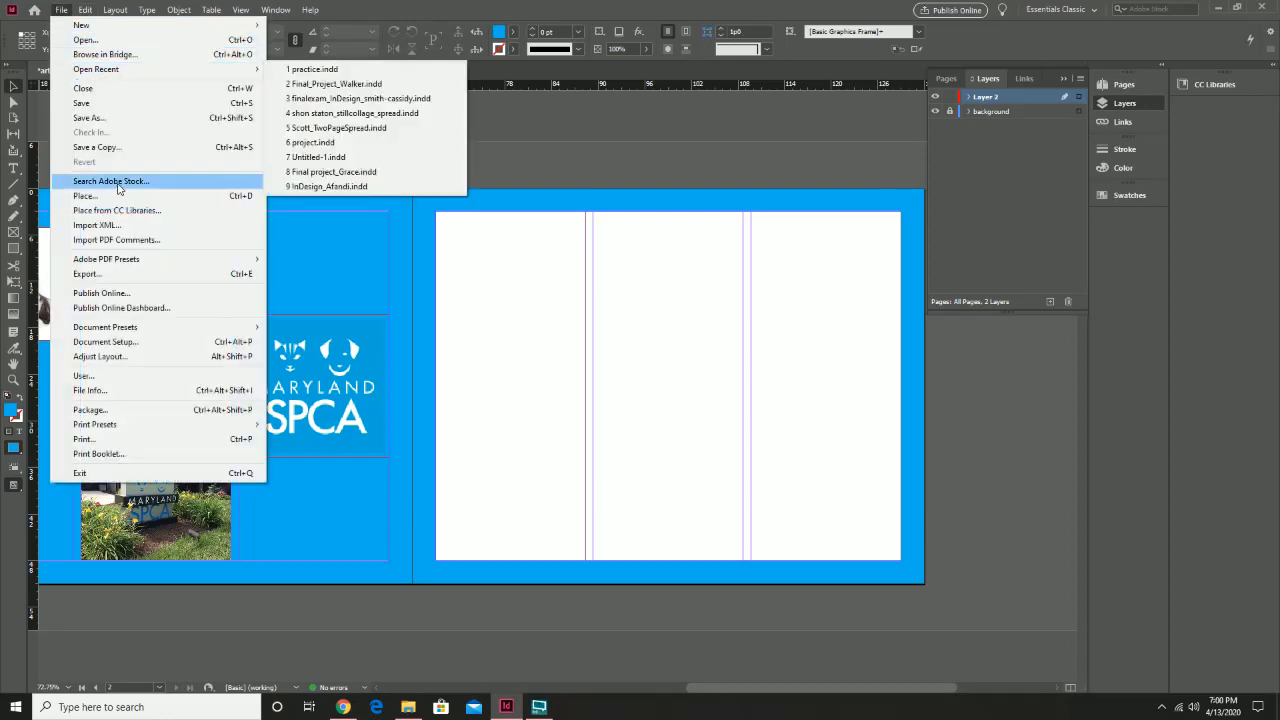
pyautogui.click(120, 195)
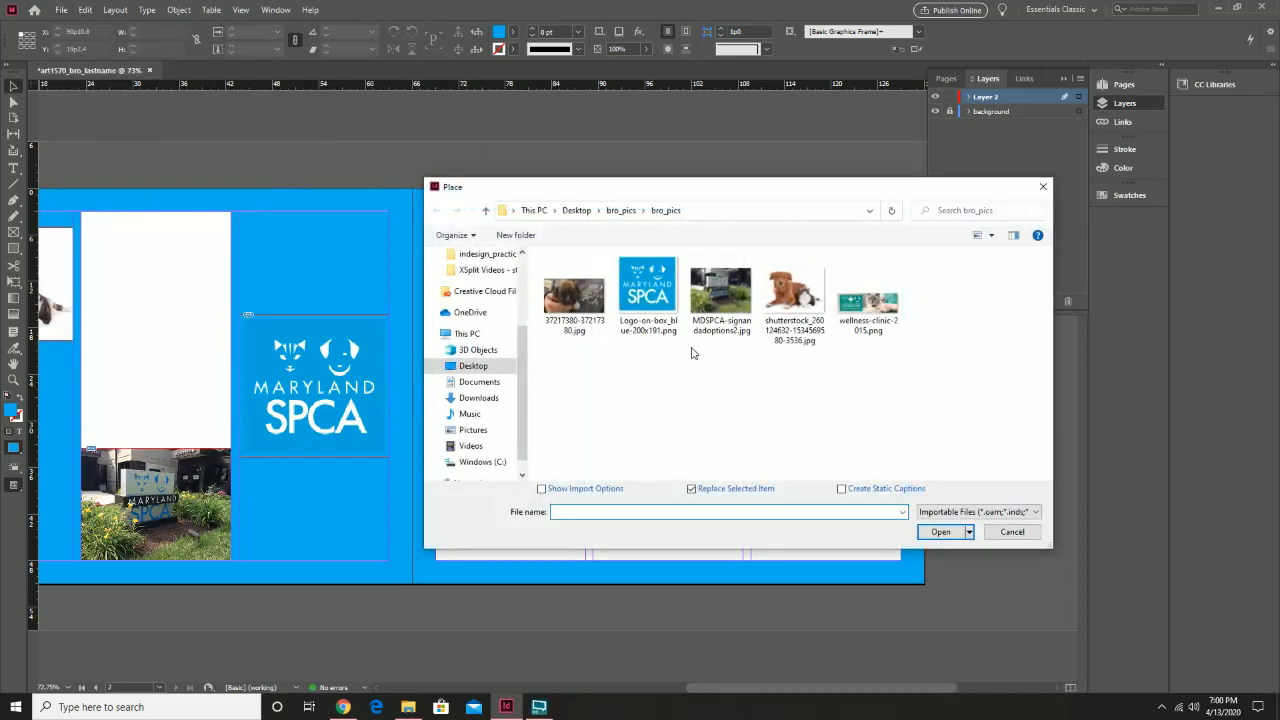
pyautogui.click(871, 306)
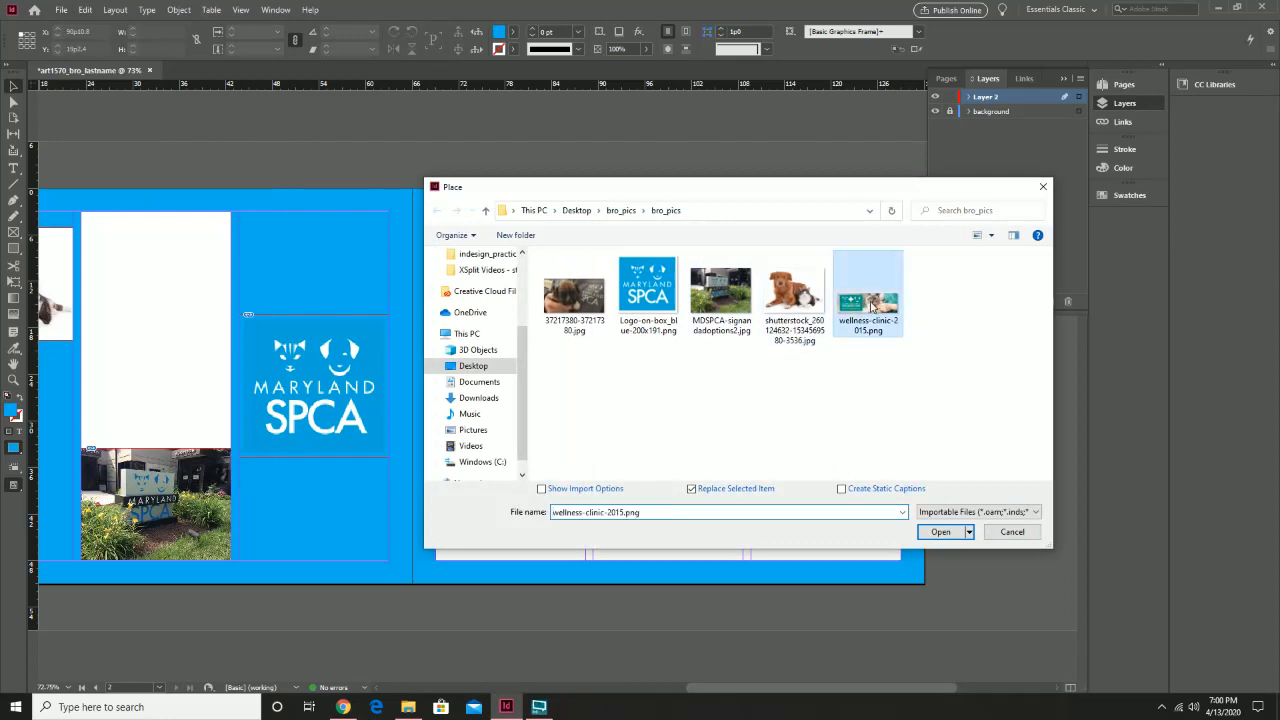
pyautogui.click(572, 312)
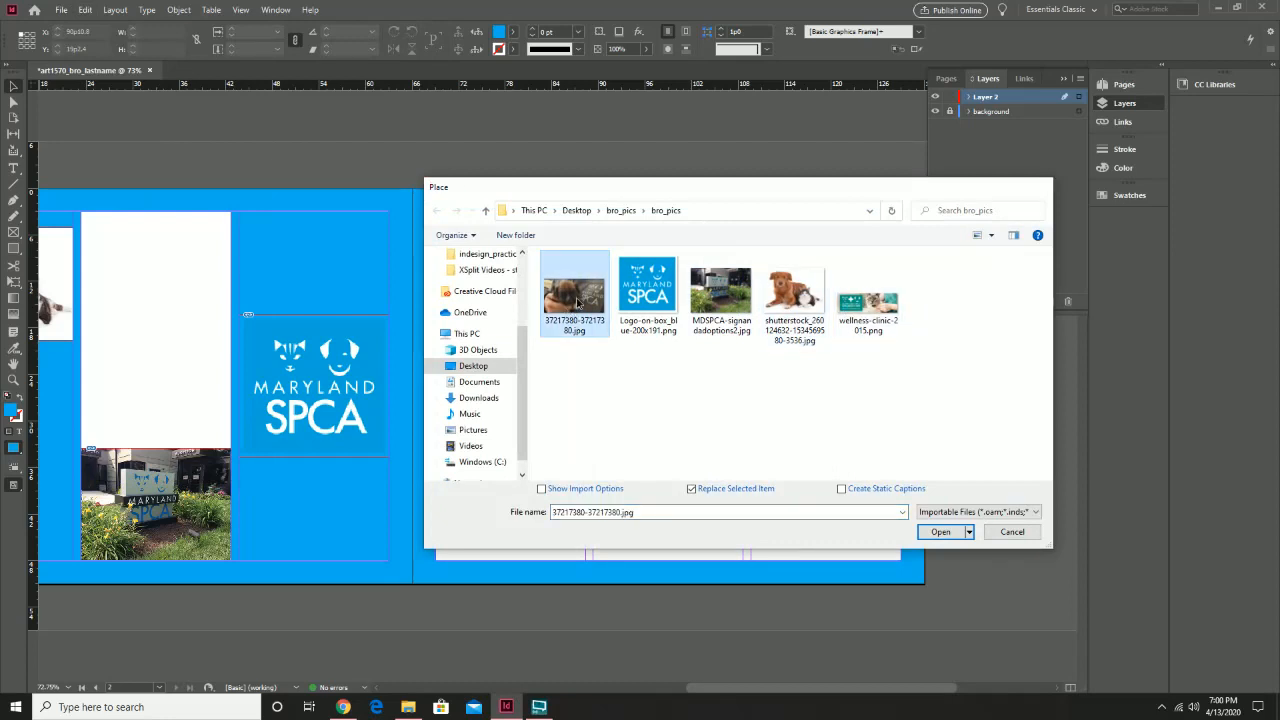
pyautogui.doubleClick(576, 303)
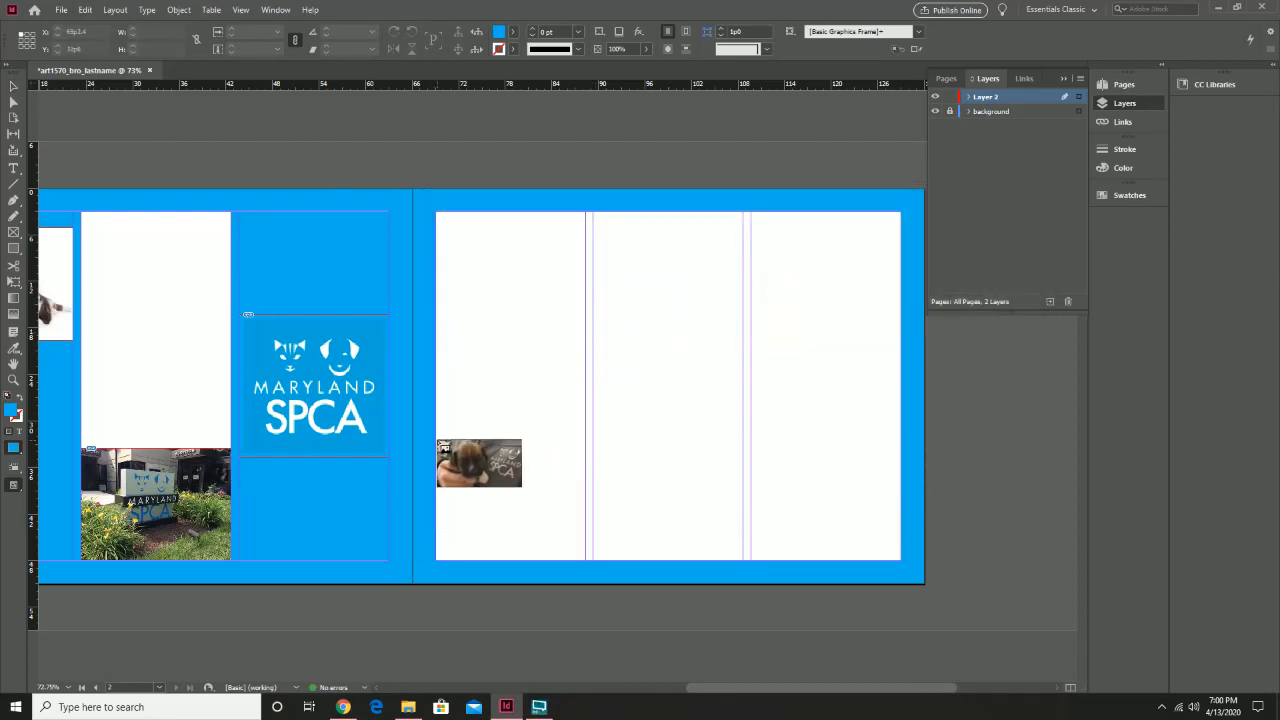
# Place the puppy photo in page 2's left column and move it down to the bottom margin
pyautogui.moveTo(437, 441); pyautogui.dragTo(583, 546)
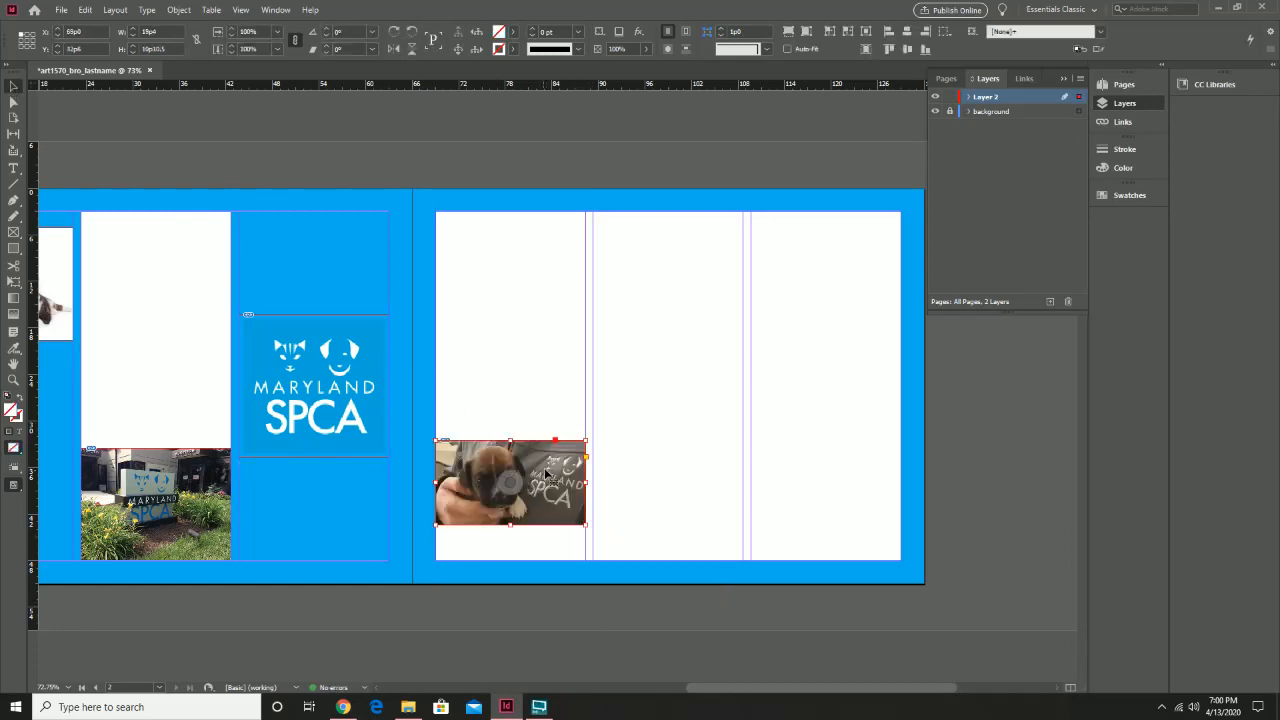
pyautogui.moveTo(546, 475); pyautogui.dragTo(546, 512)
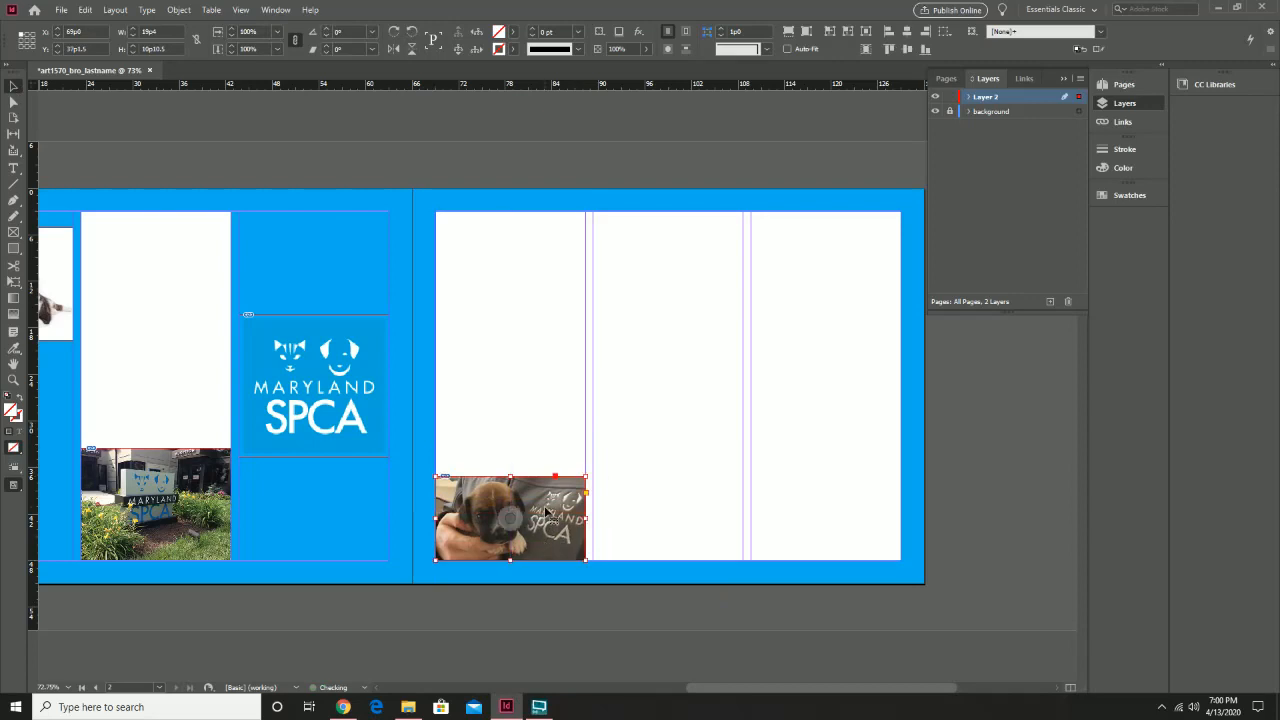
pyautogui.click(669, 278)
pyautogui.click(61, 9)
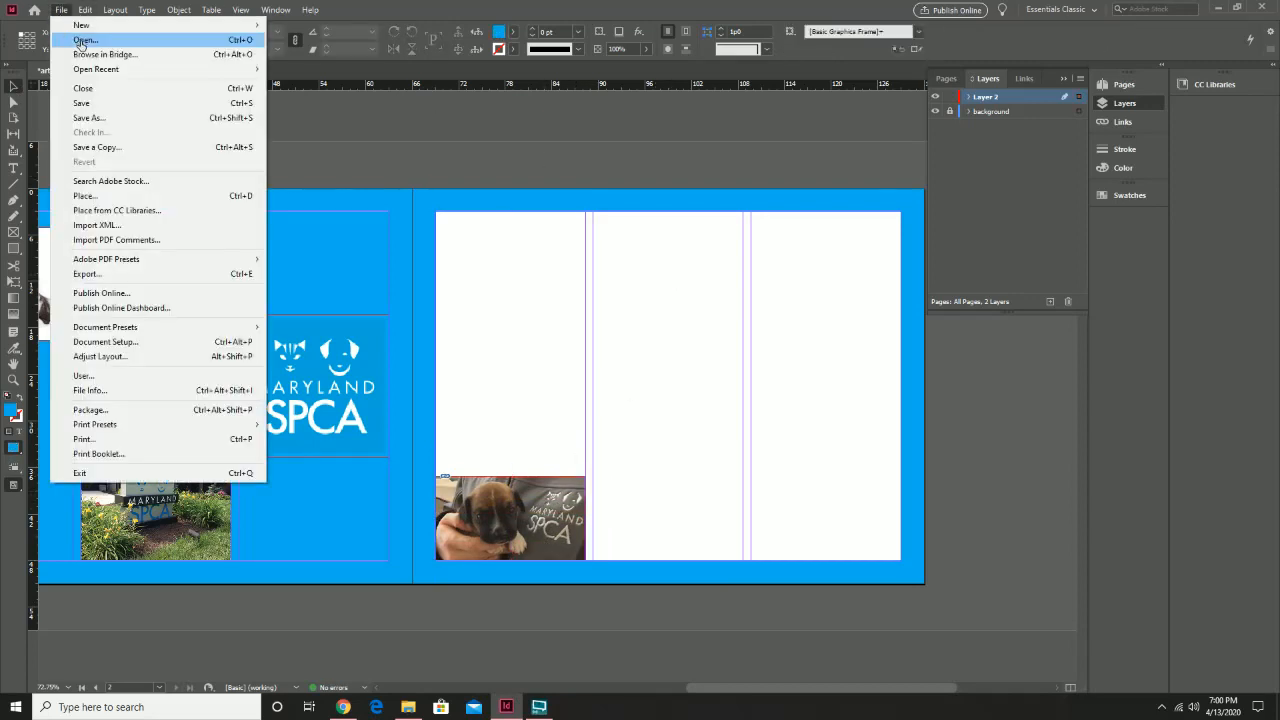
pyautogui.click(164, 197)
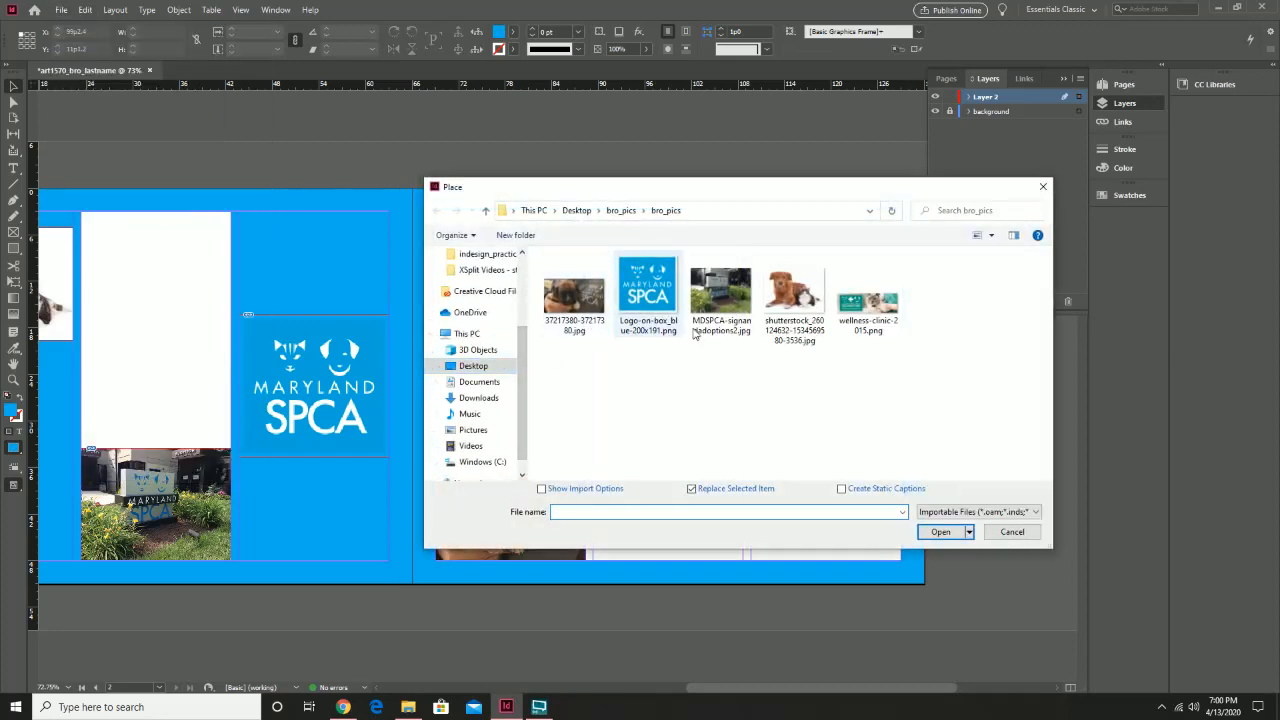
# Place wellness-clinic-2015.png as a no-fill banner across the top of page 2's middle and right columns
pyautogui.doubleClick(878, 314)
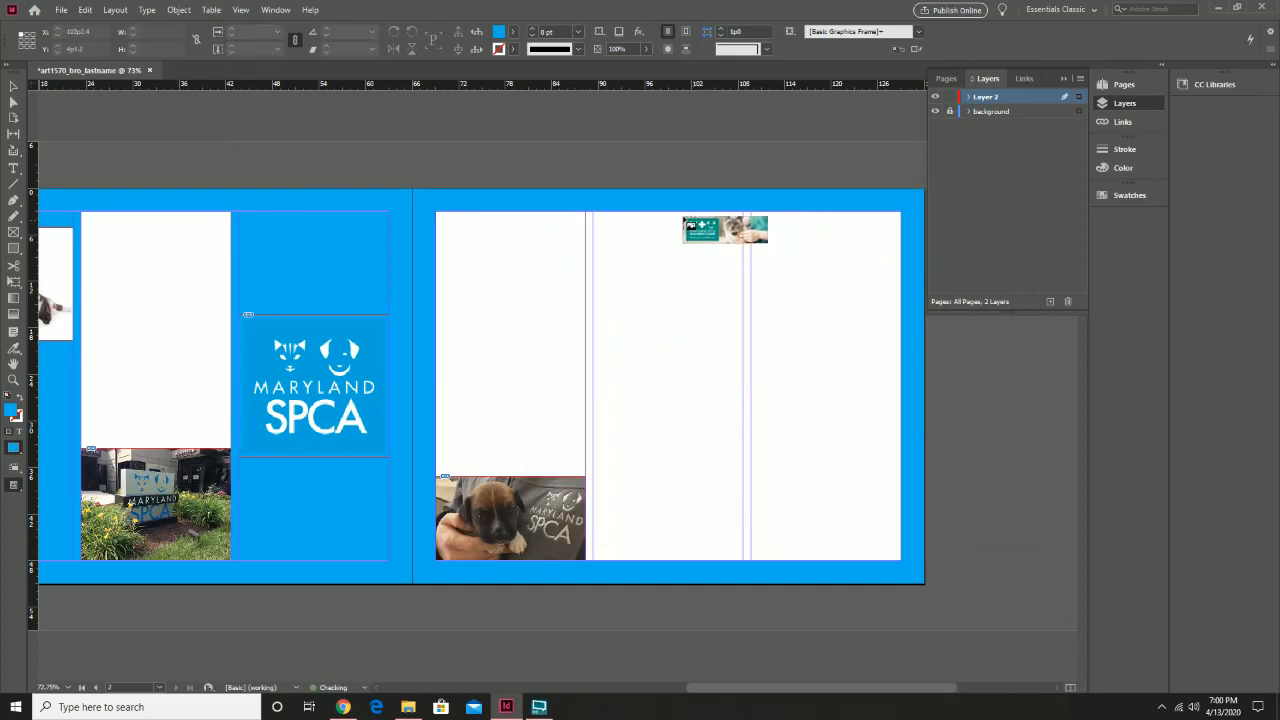
pyautogui.moveTo(682, 212)
pyautogui.mouseDown()
pyautogui.moveTo(918, 337)
pyautogui.moveTo(906, 341)
pyautogui.mouseUp()
pyautogui.press('/')
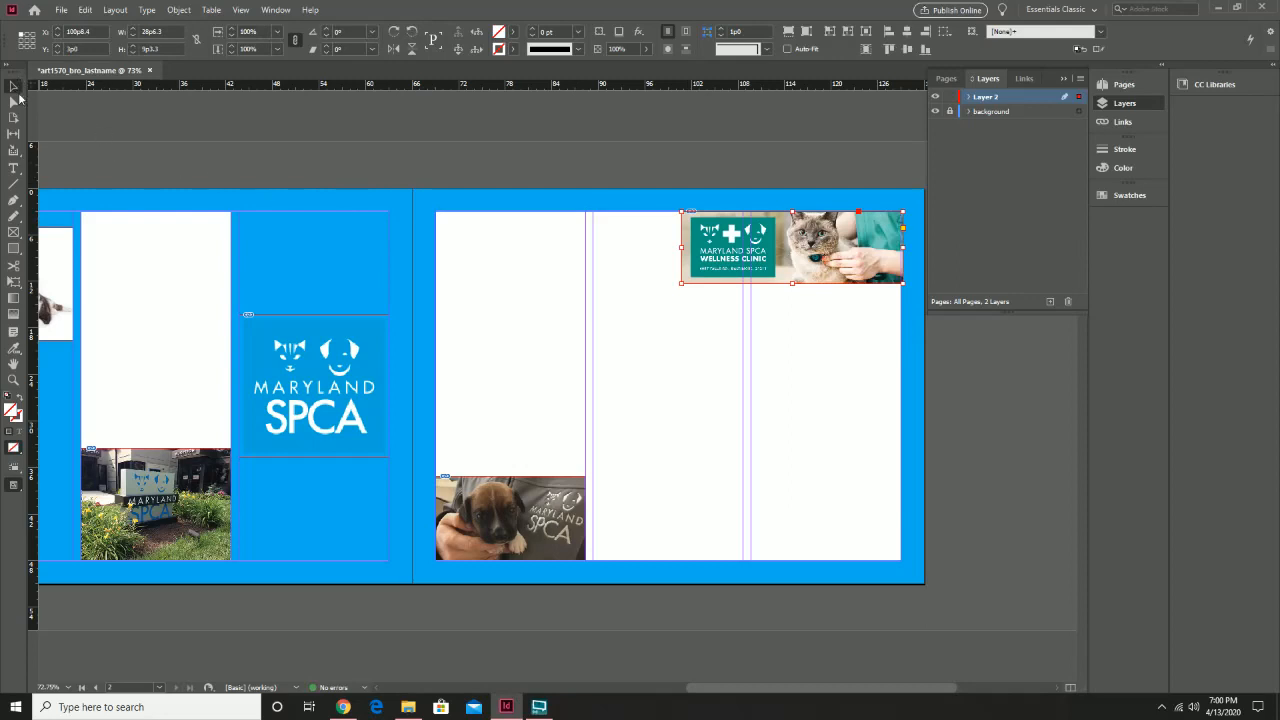
pyautogui.click(693, 412)
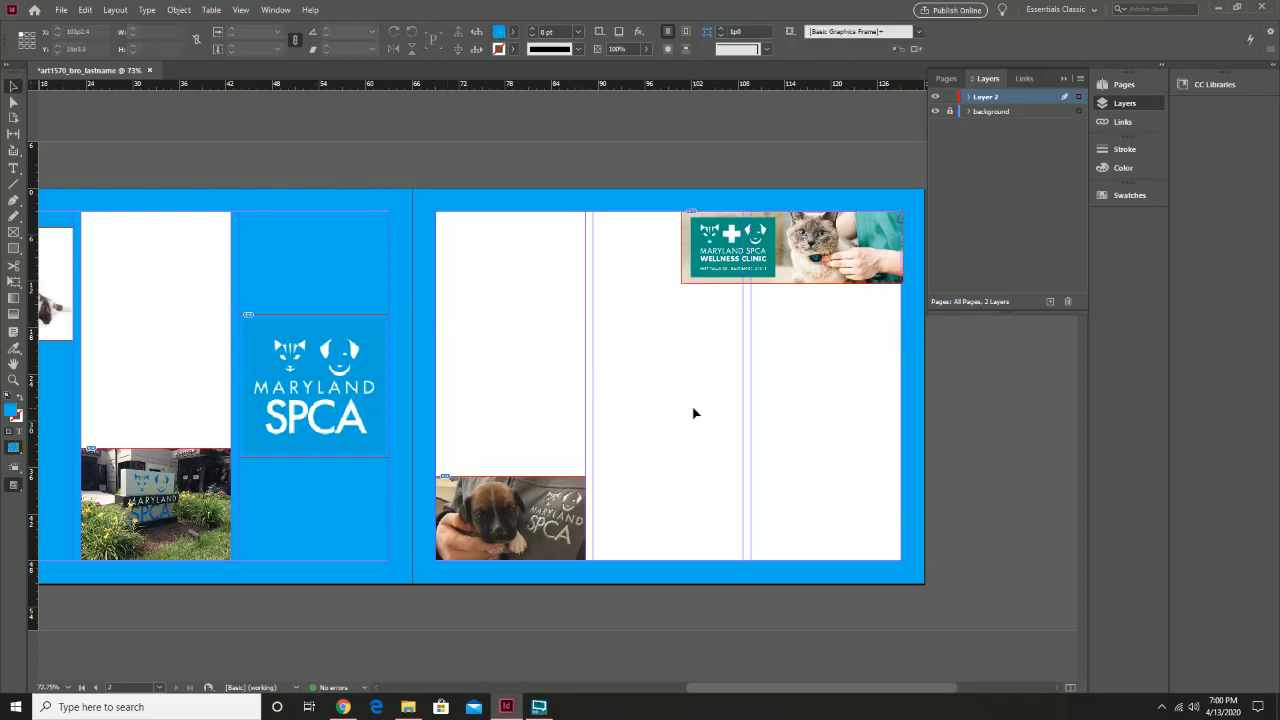
pyautogui.doubleClick(997, 100)
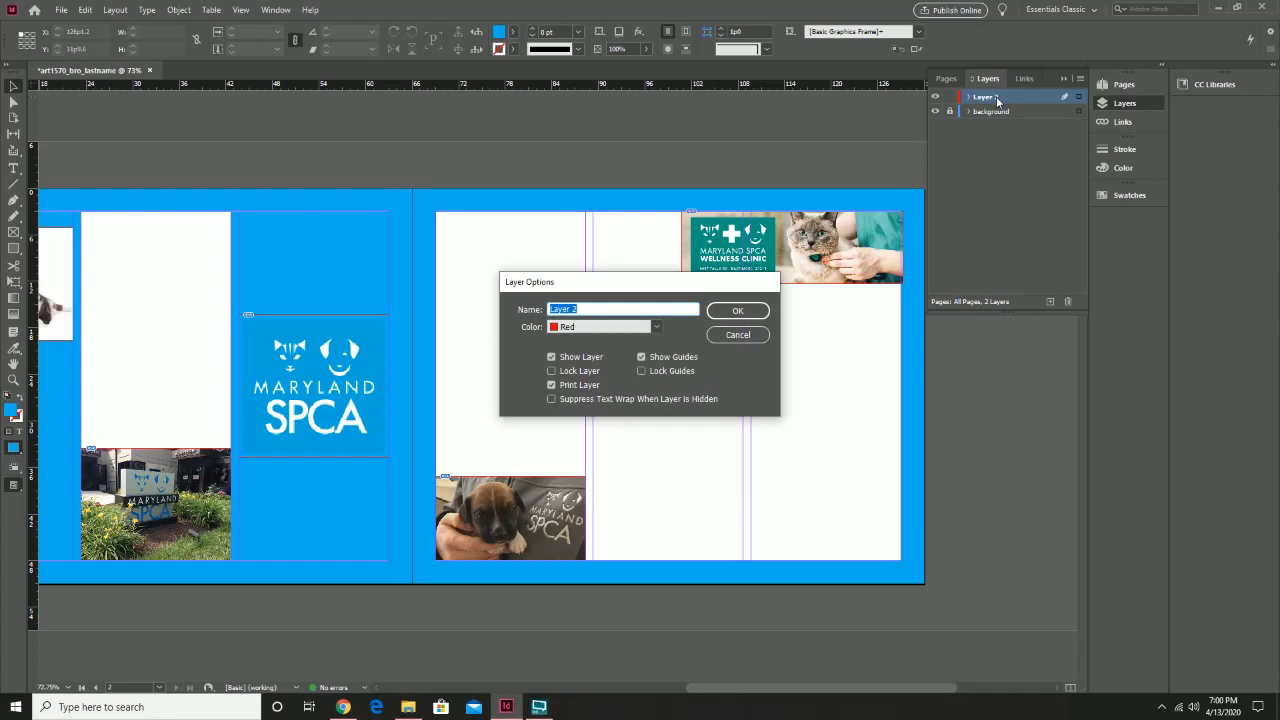
# Rename Layer 2 to 'pictures' and lock it
pyautogui.write('pictures')
pyautogui.click(750, 311)
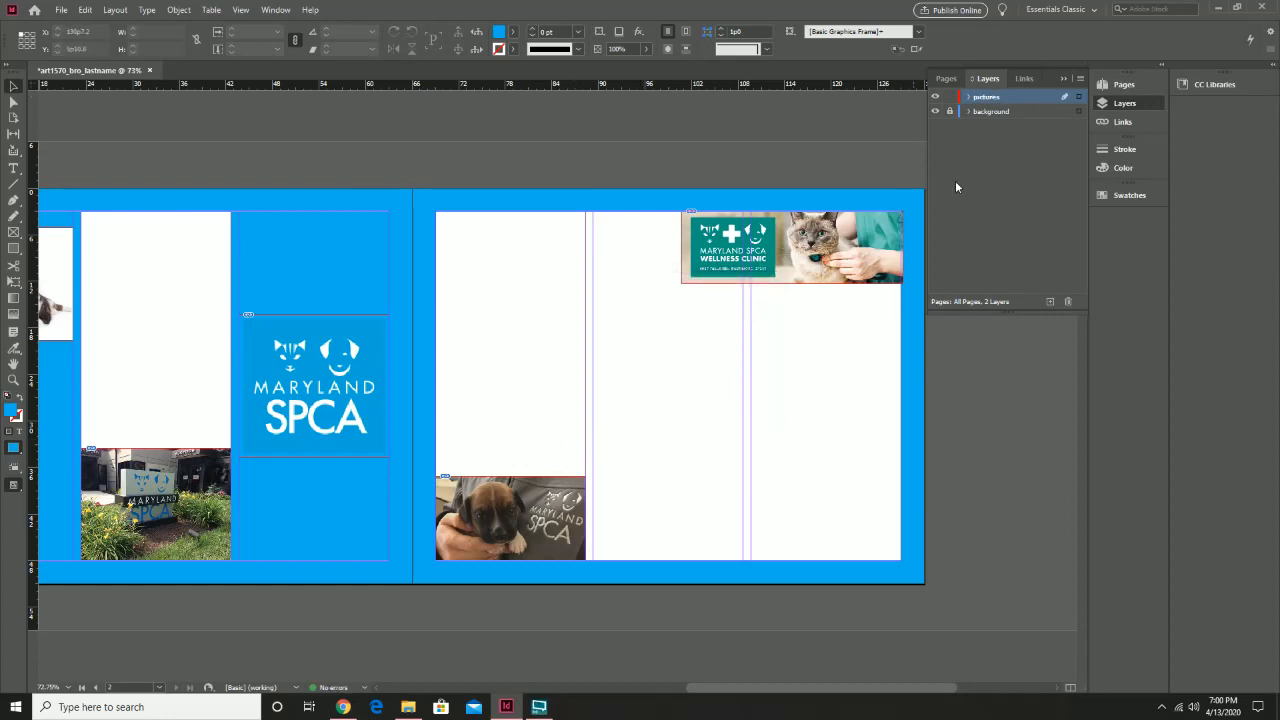
pyautogui.click(950, 97)
# Unlock the pictures layer and move the Wellness Clinic image down to page 2's bottom edge
pyautogui.click(950, 98)
pyautogui.click(808, 256)
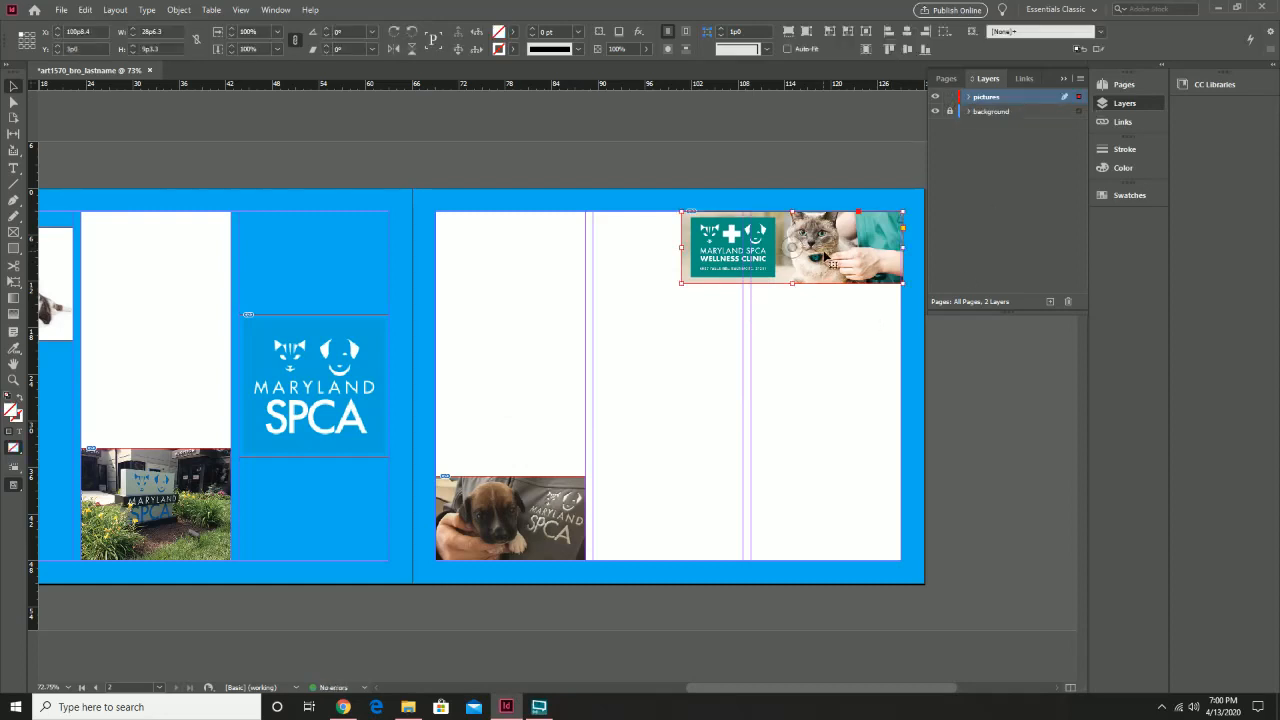
pyautogui.moveTo(820, 262); pyautogui.dragTo(848, 517)
# Move the puppy photo to the top of the first column and relock the pictures layer
pyautogui.click(468, 515)
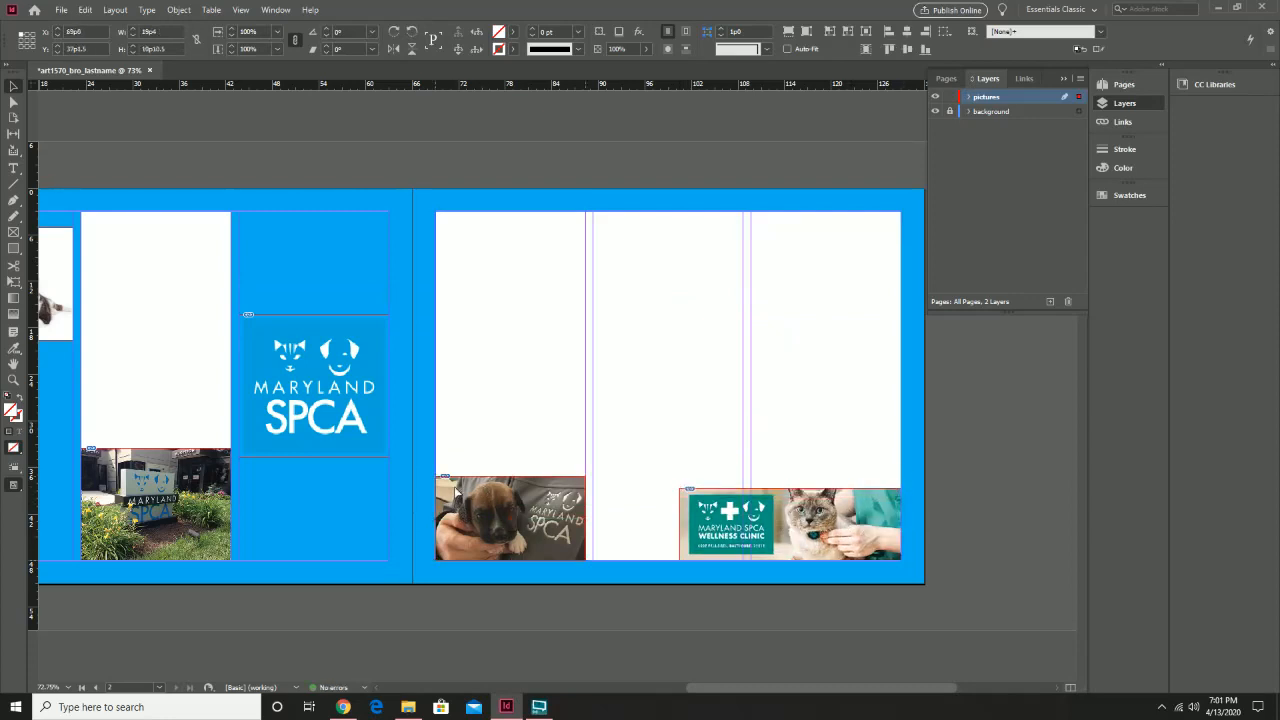
pyautogui.moveTo(466, 515); pyautogui.dragTo(458, 253)
pyautogui.click(538, 459)
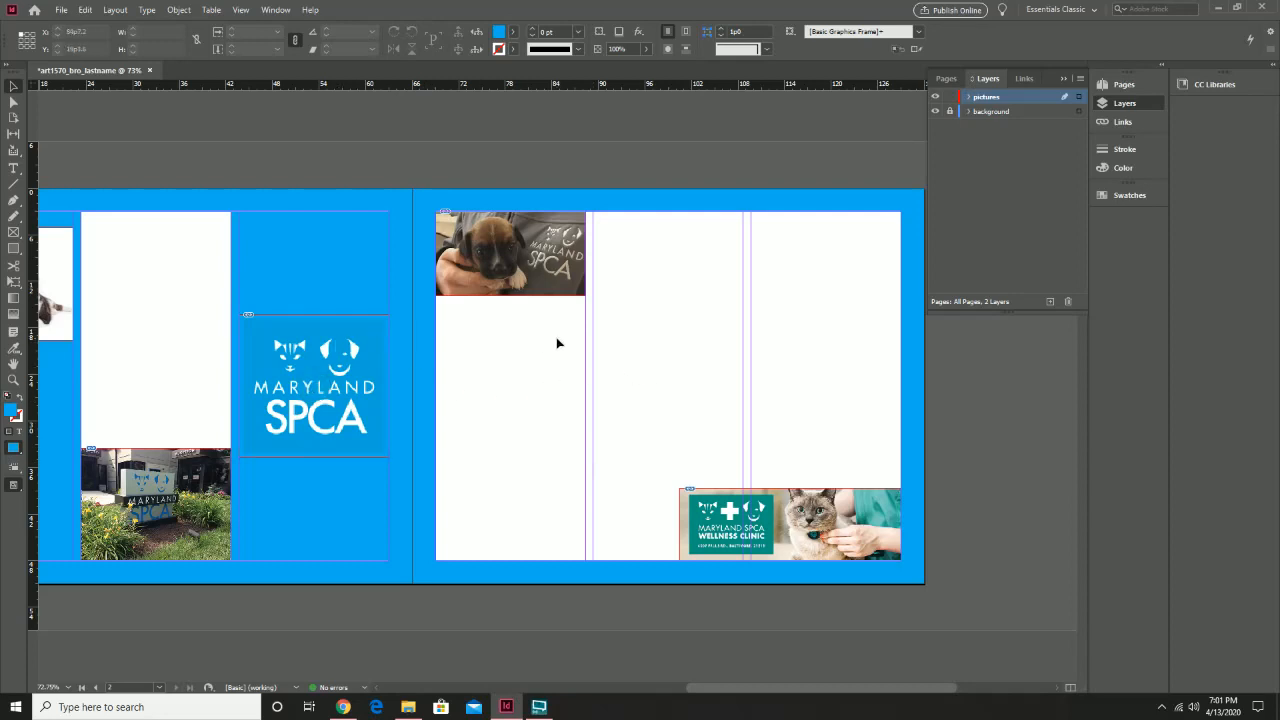
pyautogui.hscroll(-5, 641, 396)
pyautogui.hscroll(4, 641, 396)
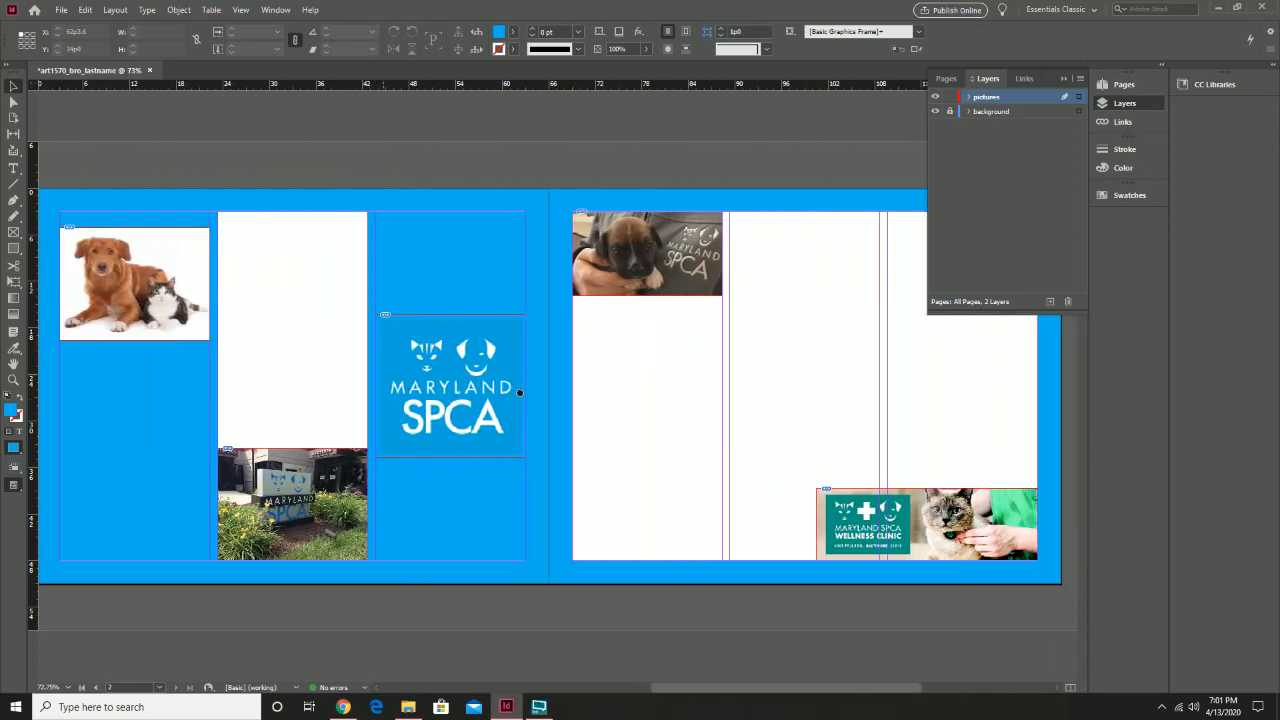
pyautogui.click(950, 97)
# Save the brochure as art1570_bro_lastname.indd in Desktop > bro_pics > bro_pics
pyautogui.click(61, 10)
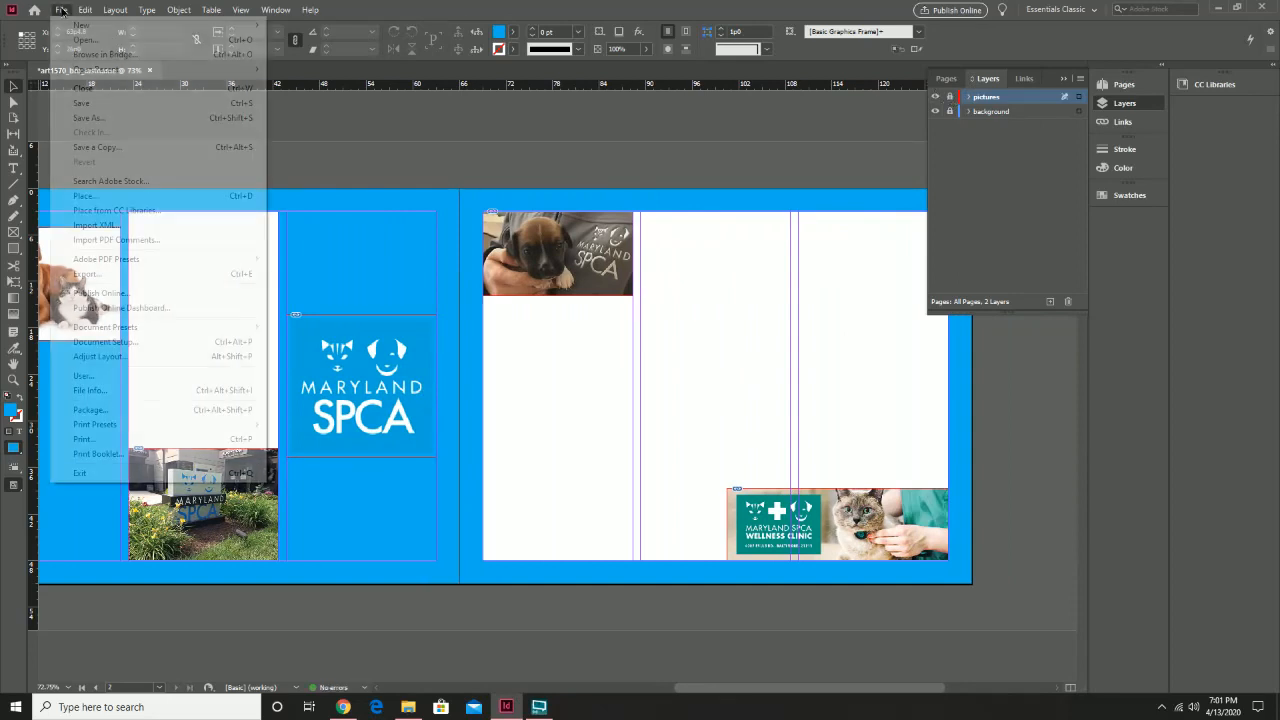
pyautogui.click(110, 118)
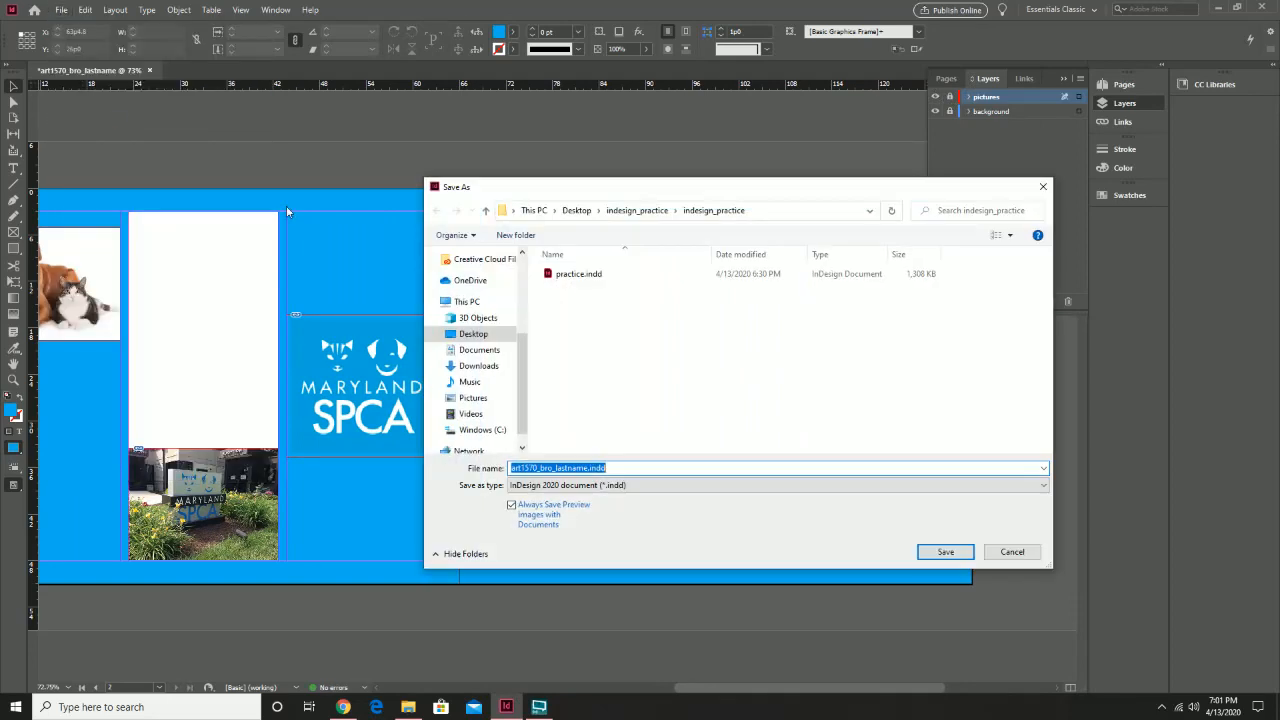
pyautogui.click(576, 210)
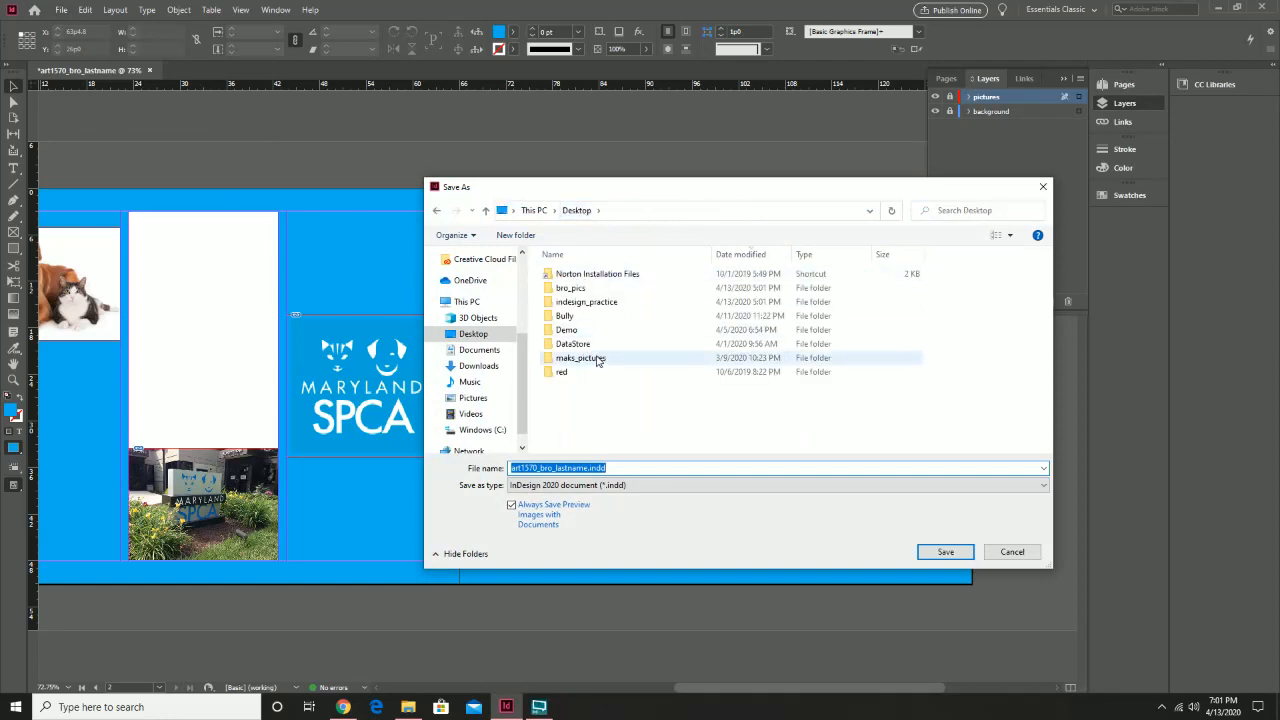
pyautogui.click(572, 292)
pyautogui.doubleClick(572, 292)
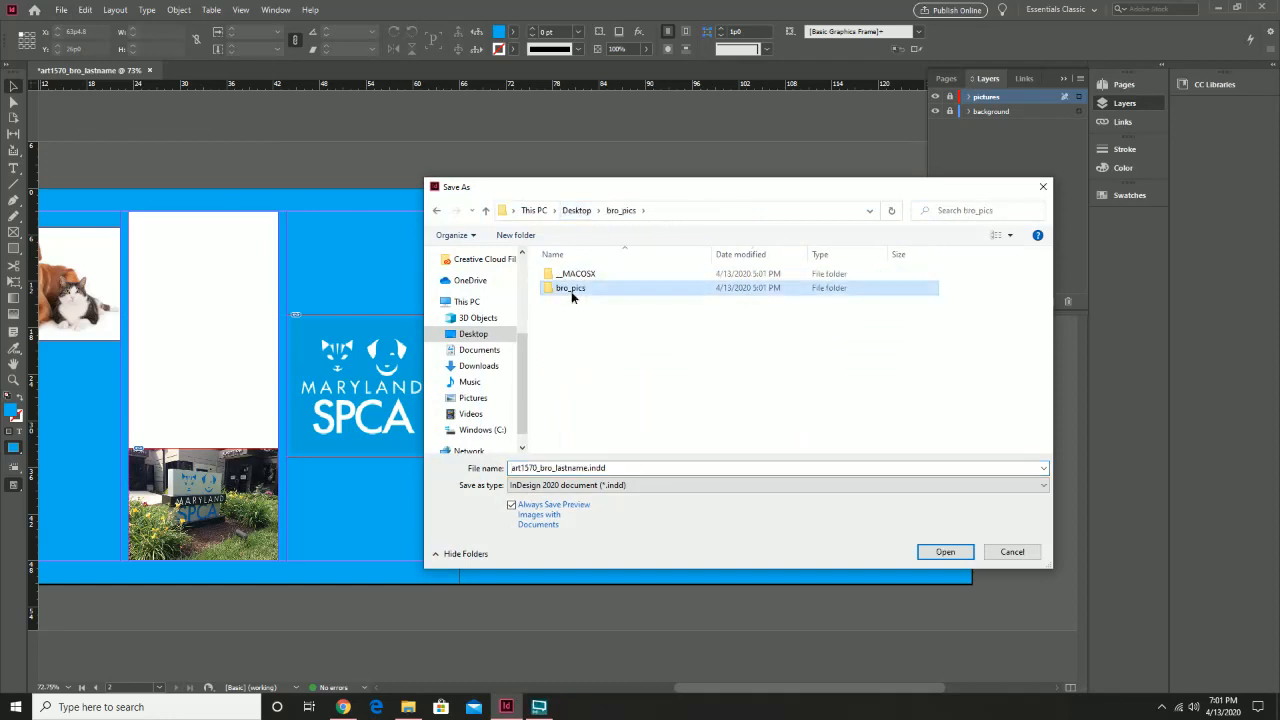
pyautogui.doubleClick(571, 291)
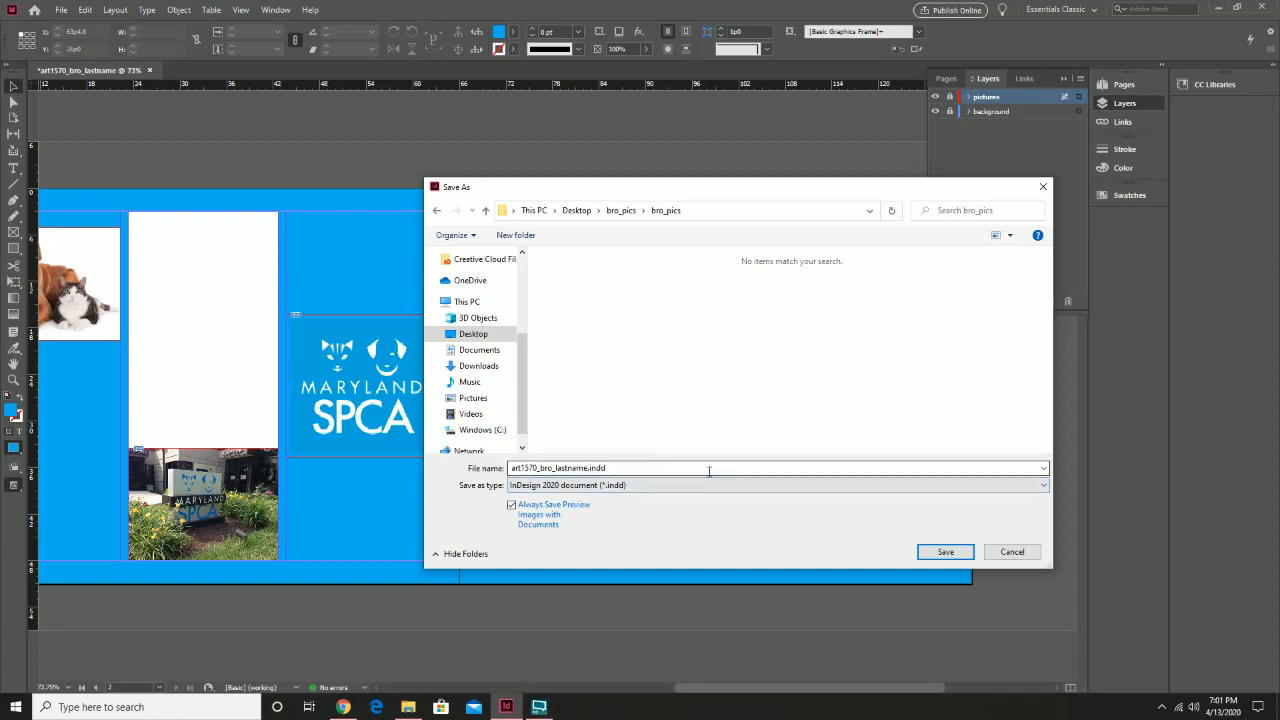
pyautogui.click(942, 555)
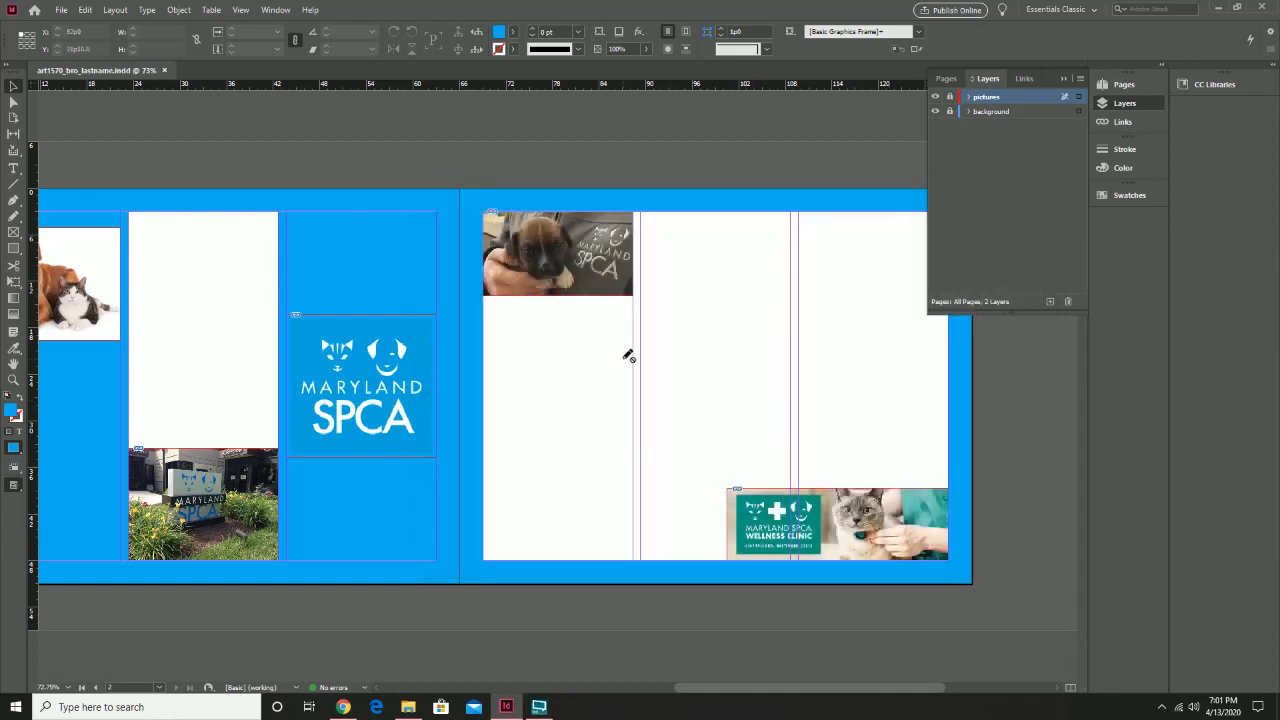
# Add Layer 3 and start a 'Contact Info' text frame at the top of page 1's middle panel
pyautogui.click(1049, 302)
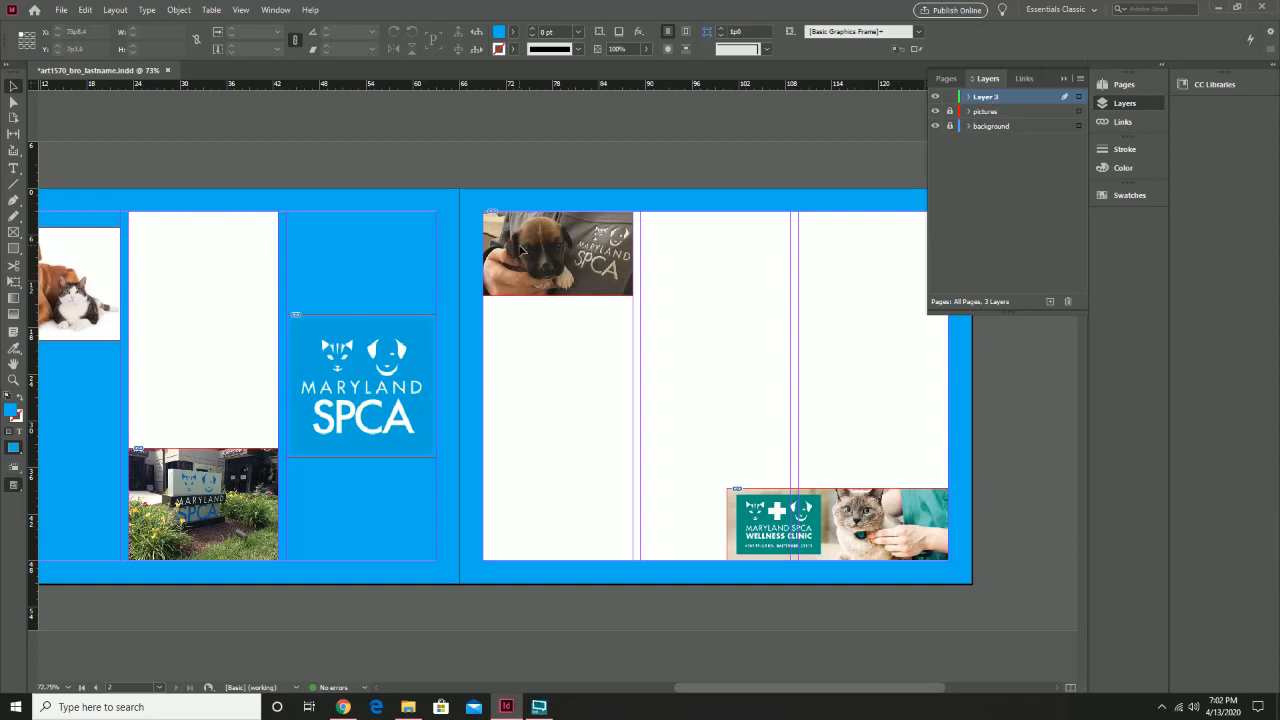
pyautogui.moveTo(294, 326); pyautogui.dragTo(444, 333)
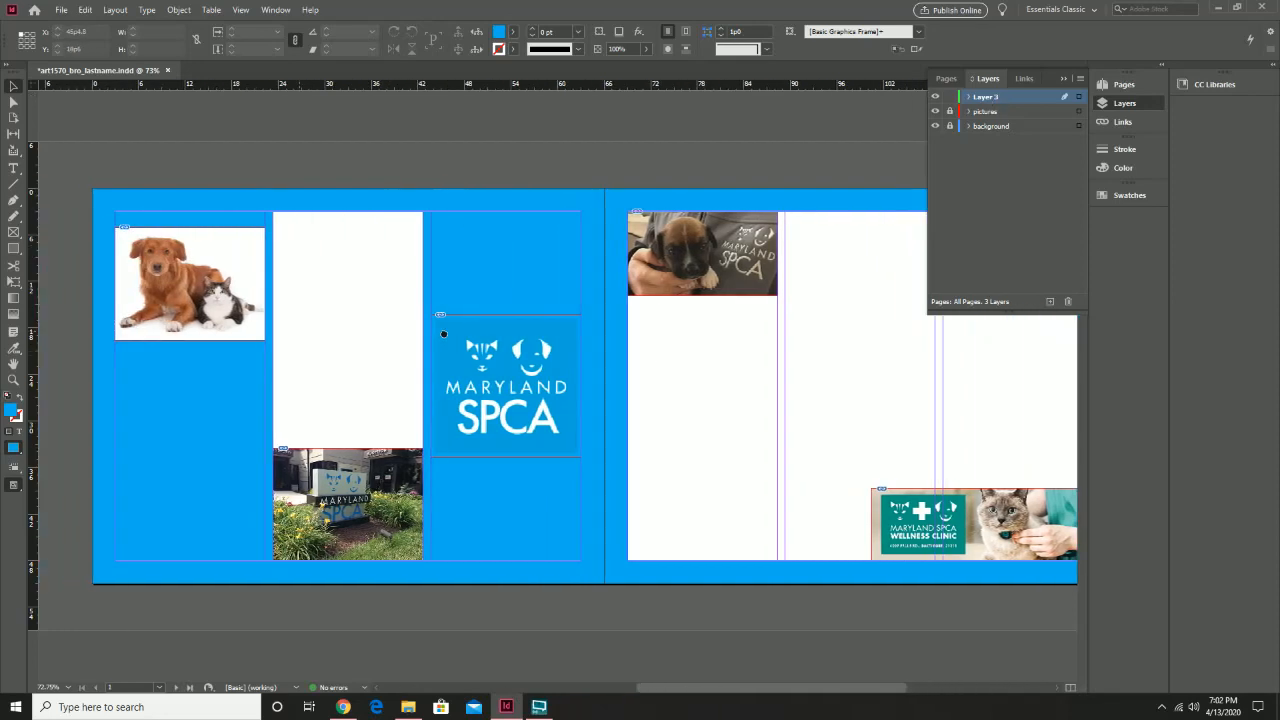
pyautogui.click(13, 168)
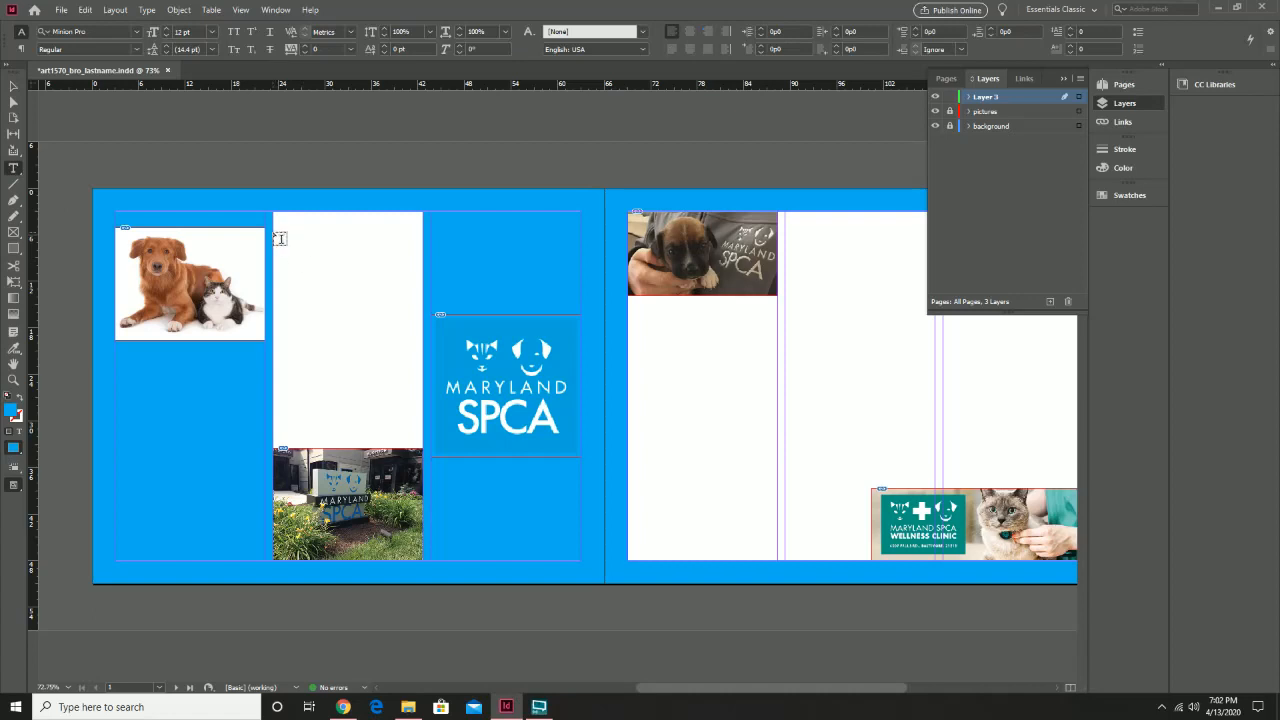
pyautogui.moveTo(274, 231); pyautogui.dragTo(421, 313)
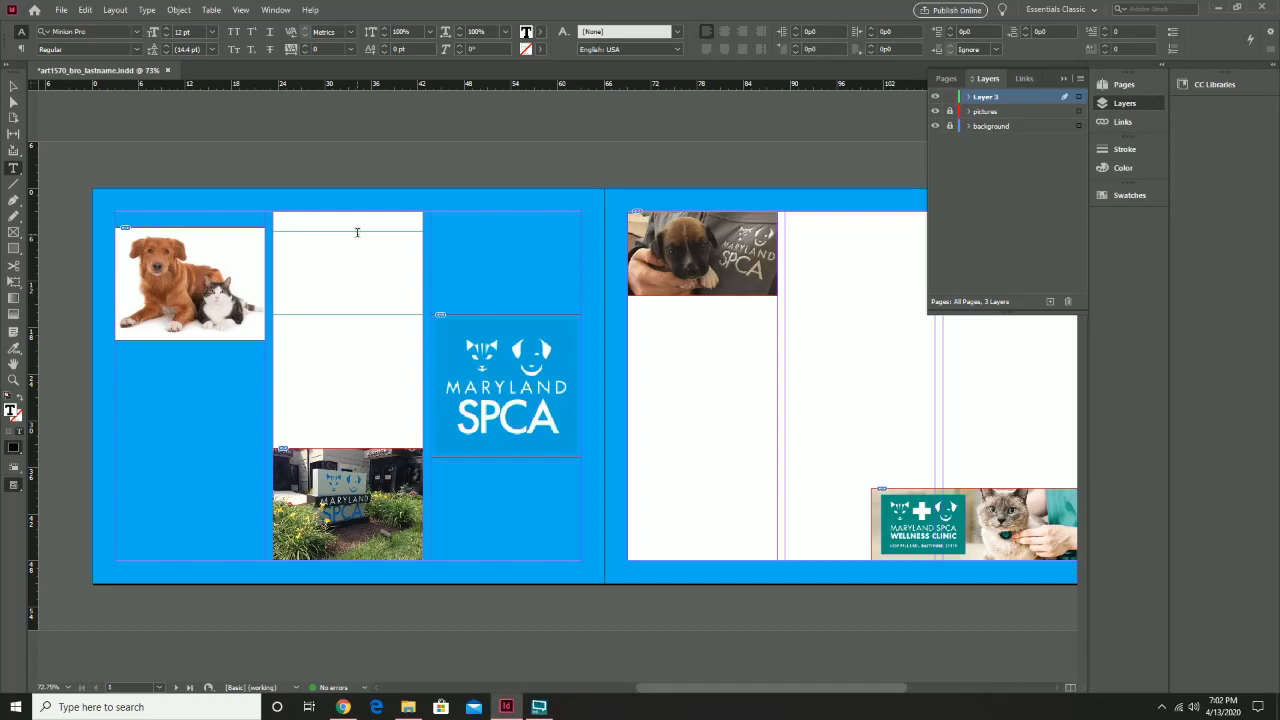
pyautogui.write('Contact Info')
# Change the Contact Info text's font to Times New Roman
pyautogui.moveTo(317, 234); pyautogui.dragTo(270, 236)
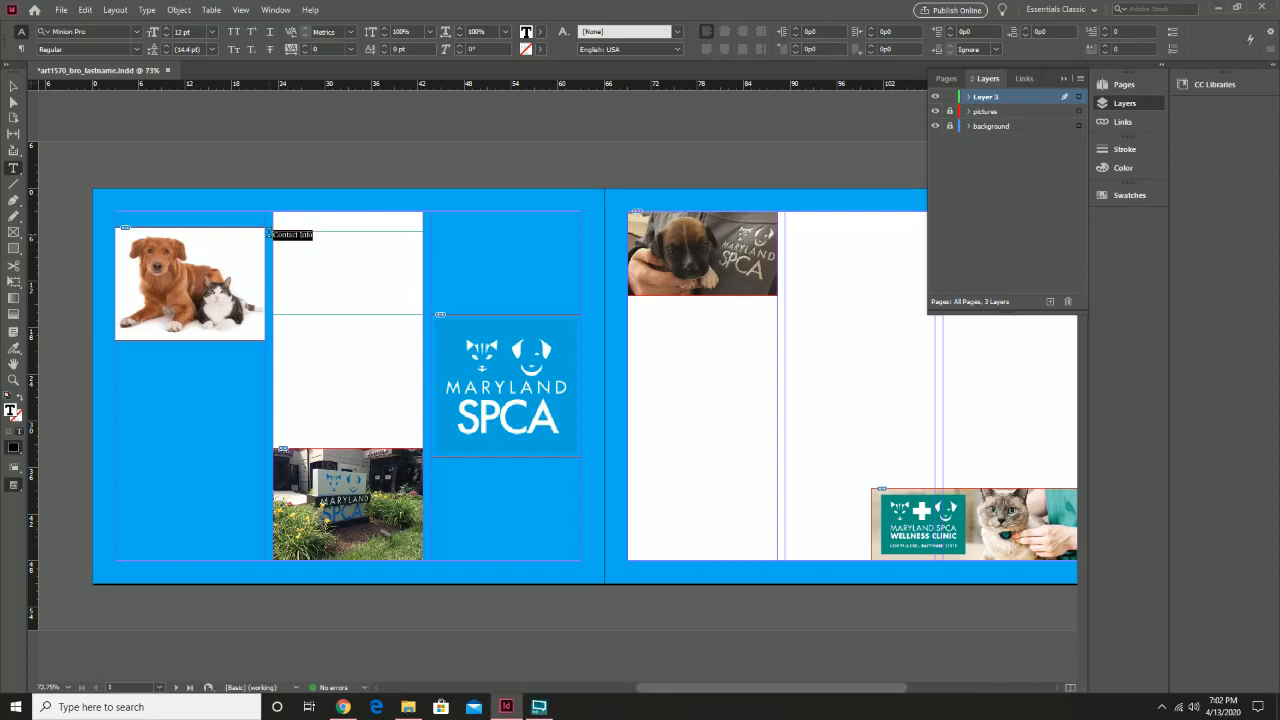
pyautogui.click(136, 34)
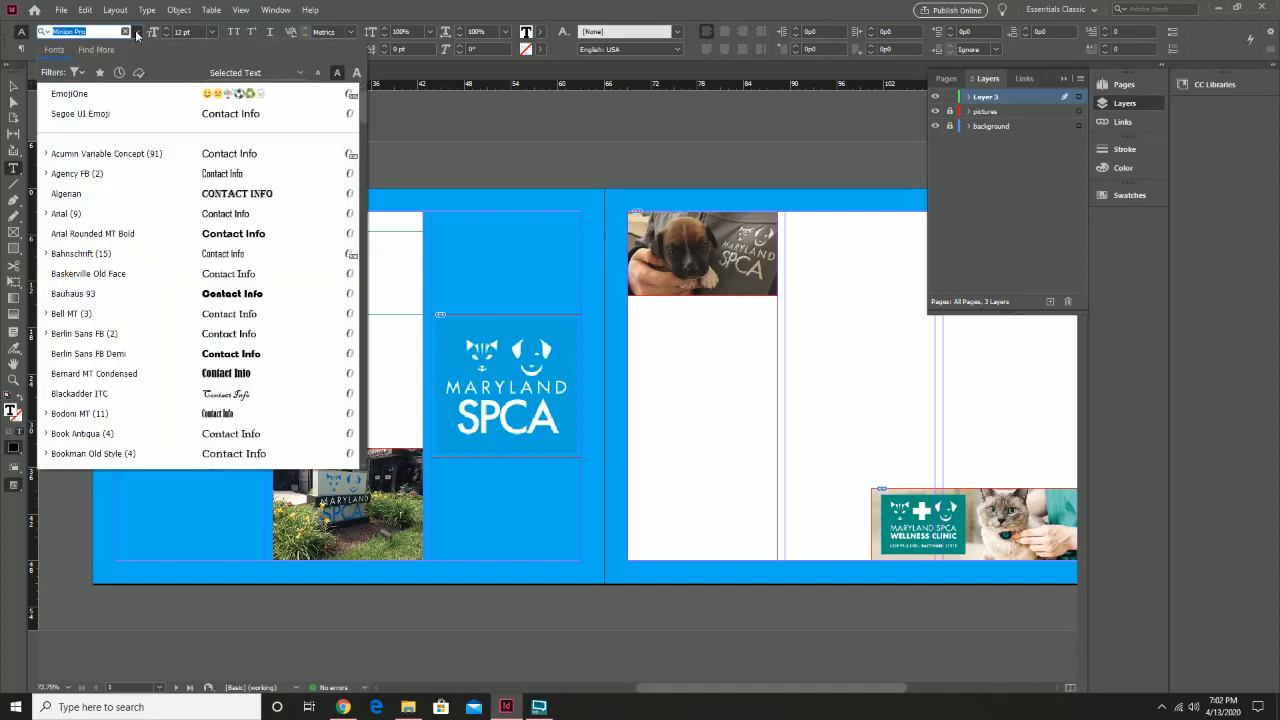
pyautogui.scroll(-5, 120, 398)
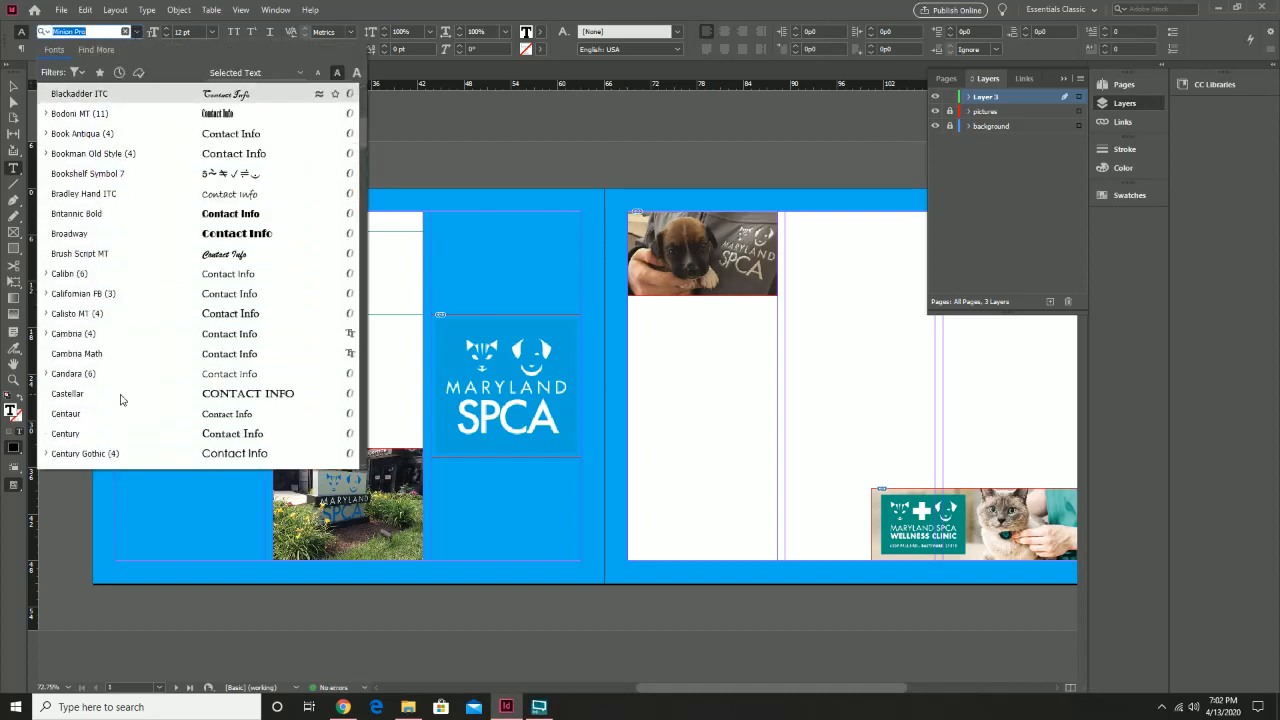
pyautogui.scroll(-8, 120, 398)
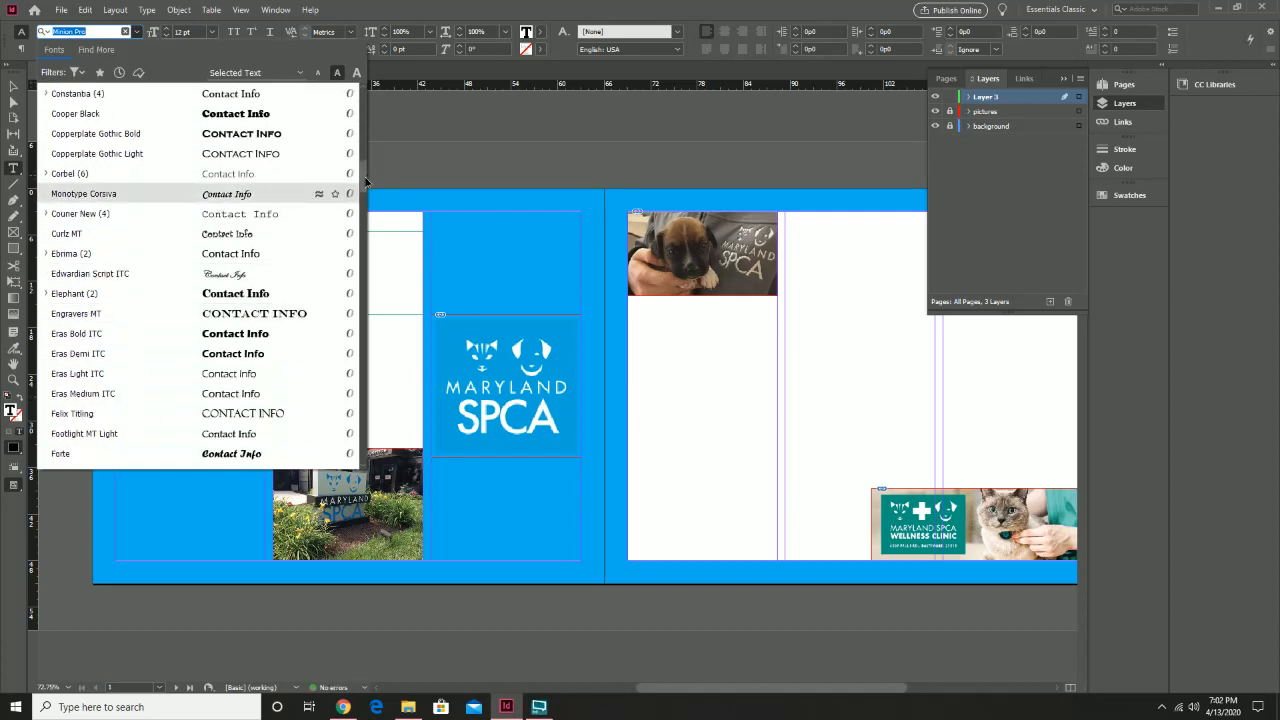
pyautogui.scroll(-6, 348, 343)
pyautogui.scroll(-20, 348, 343)
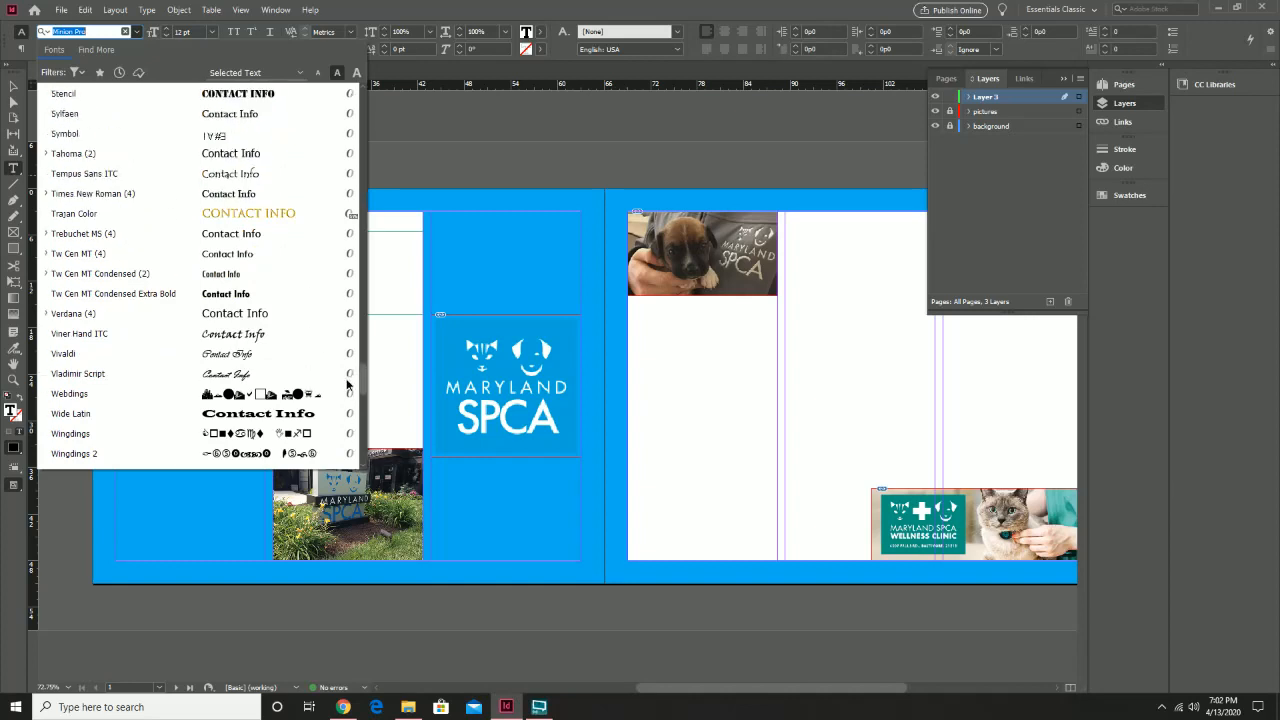
pyautogui.click(132, 193)
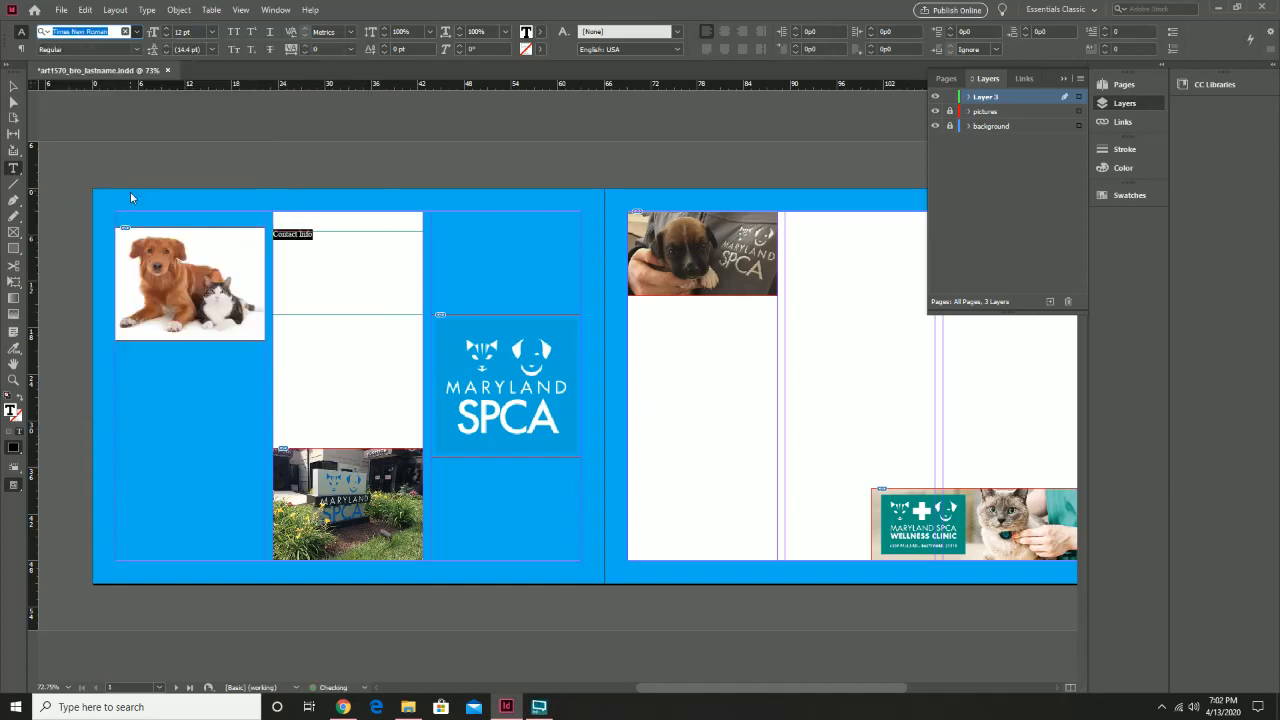
pyautogui.click(318, 233)
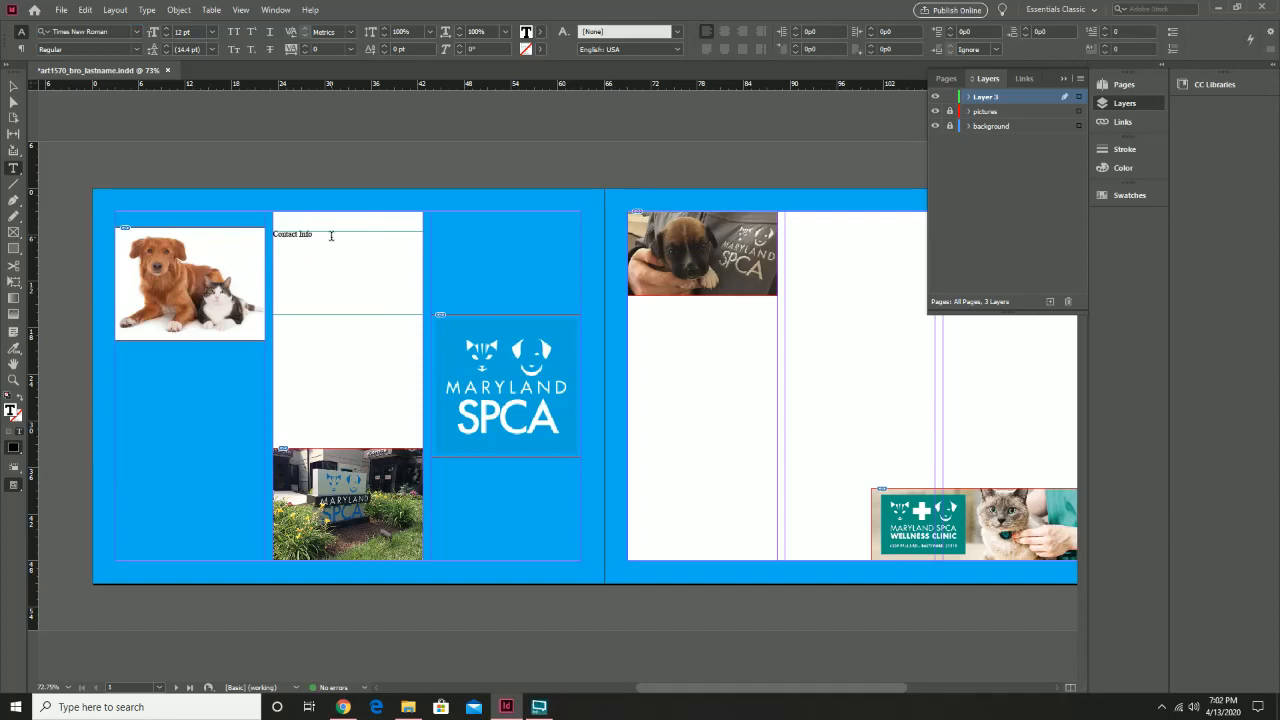
# Add Phone, Fax, Email, Website, Facebook, Twitter and Instagram lines, enlarging the frame to fit
pyautogui.press('Return')
pyautogui.write('Phone:')
pyautogui.press('Return')
pyautogui.write('C')
pyautogui.write('ax:')
pyautogui.write('Emai')
pyautogui.write('Website')
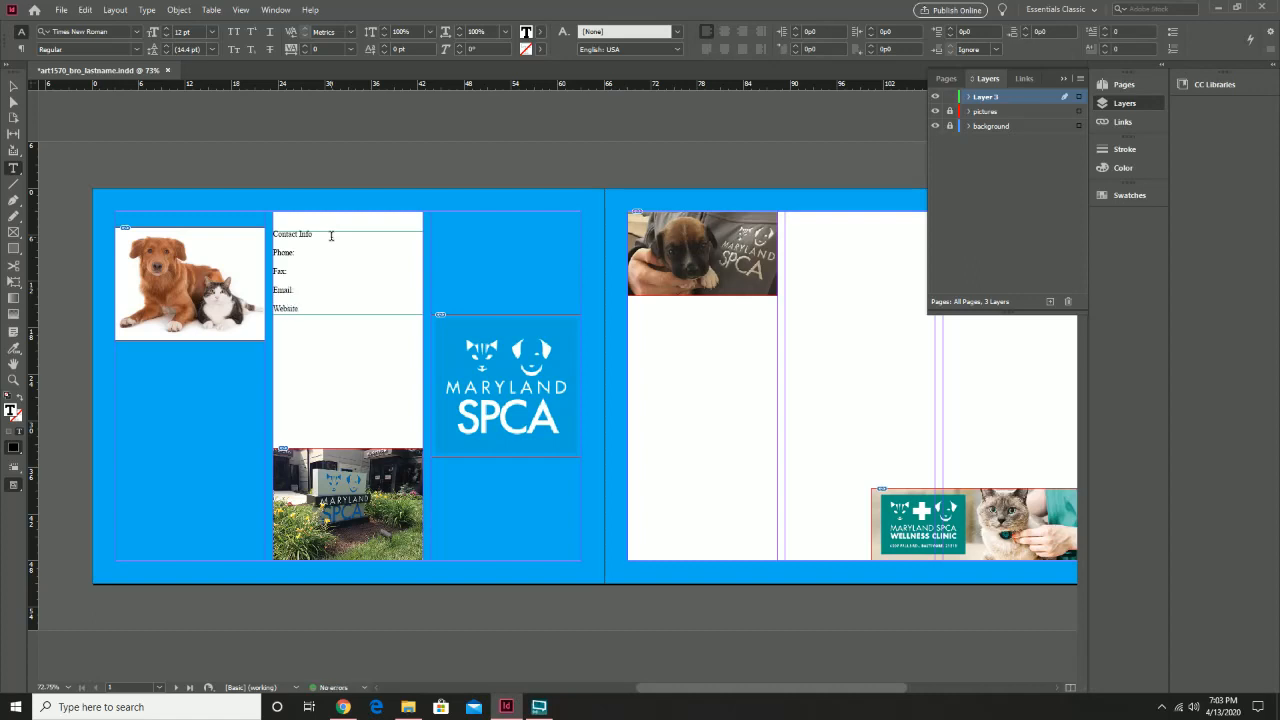
pyautogui.click(14, 86)
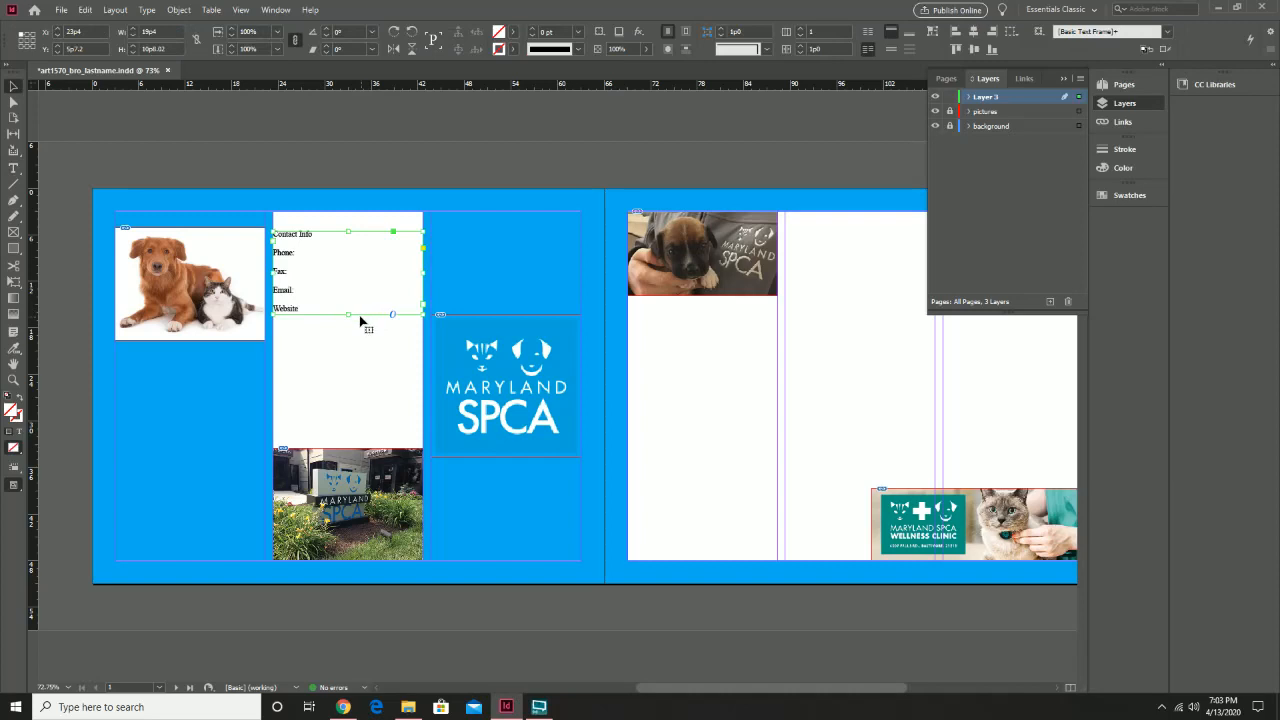
pyautogui.moveTo(348, 314); pyautogui.dragTo(345, 402)
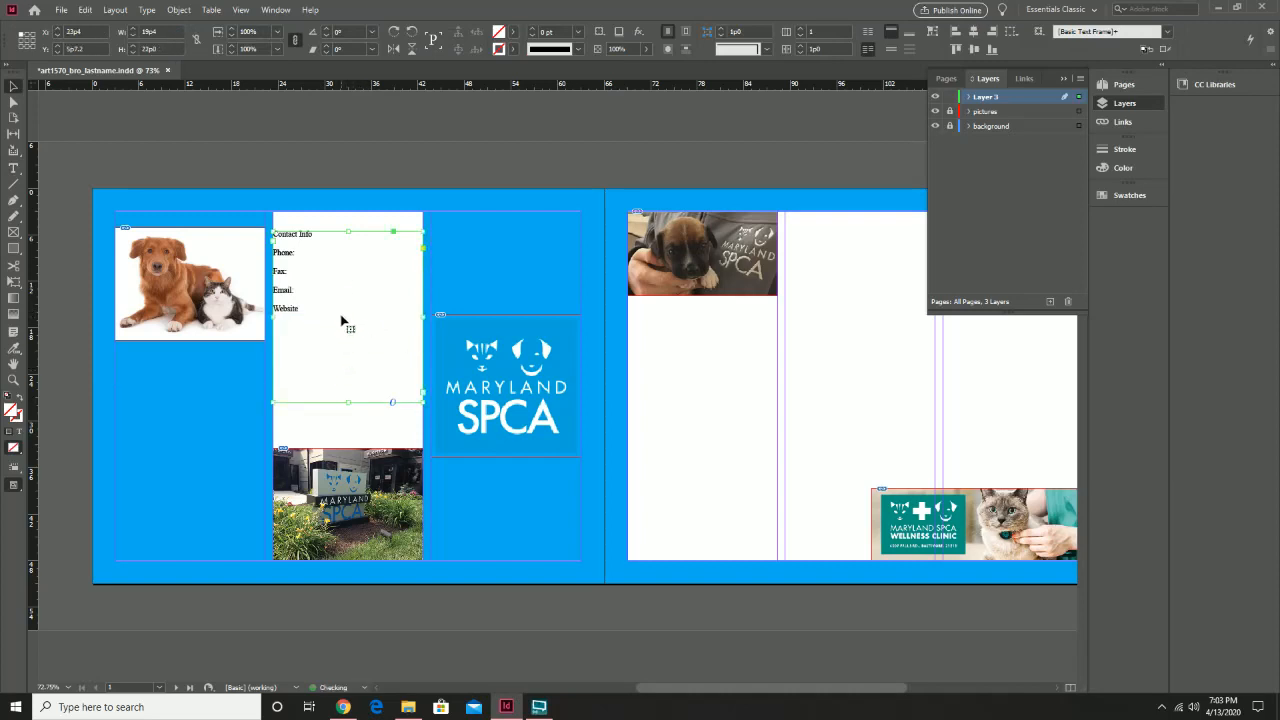
pyautogui.click(13, 168)
pyautogui.click(309, 311)
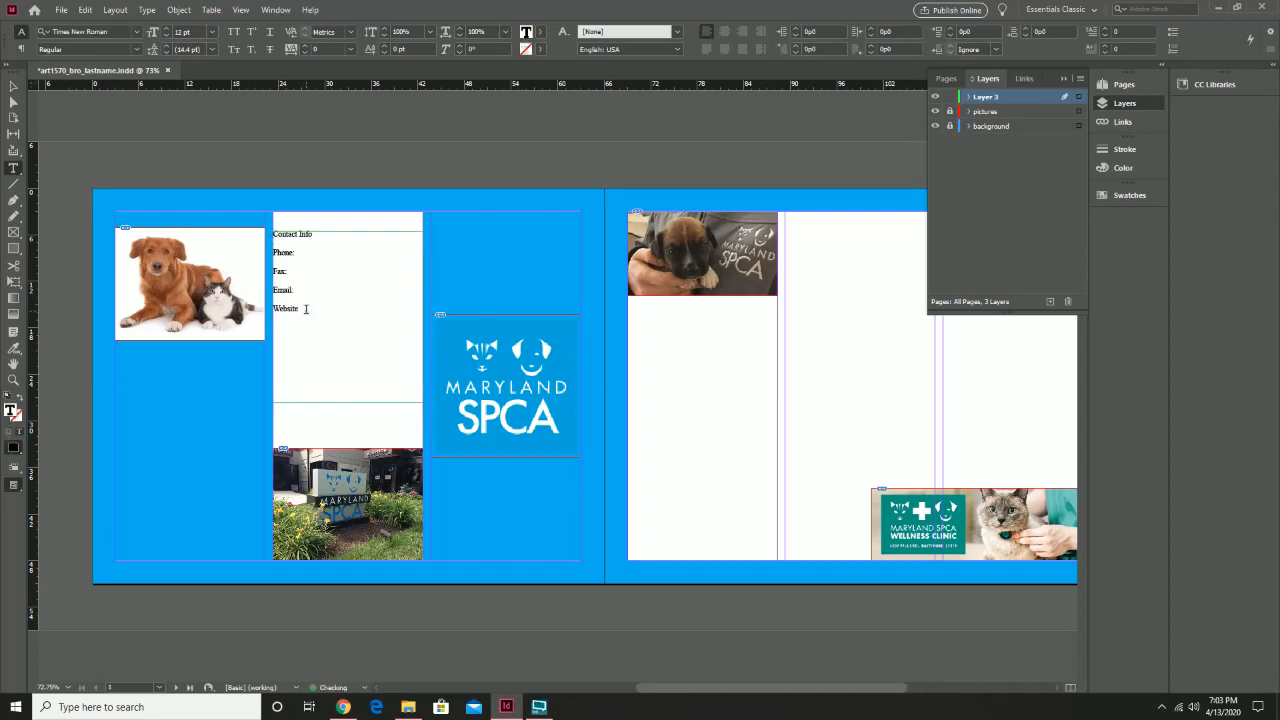
pyautogui.write('Facebook ')
pyautogui.write('Twitter ')
pyautogui.write('Ins')
pyautogui.write('tagram')
# Centre the Contact Info heading and nudge the frame slightly down
pyautogui.moveTo(317, 364); pyautogui.dragTo(271, 232)
pyautogui.click(331, 242)
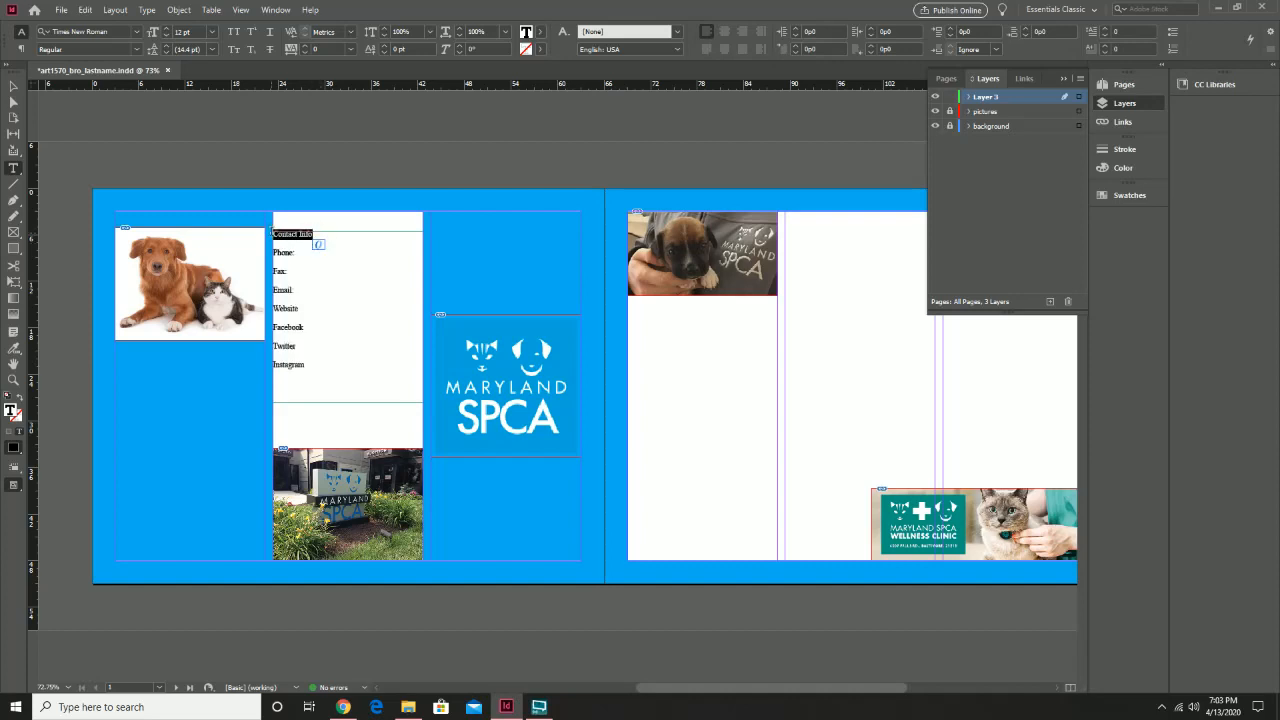
pyautogui.hotkey('ctrl', 'shift', 'c')
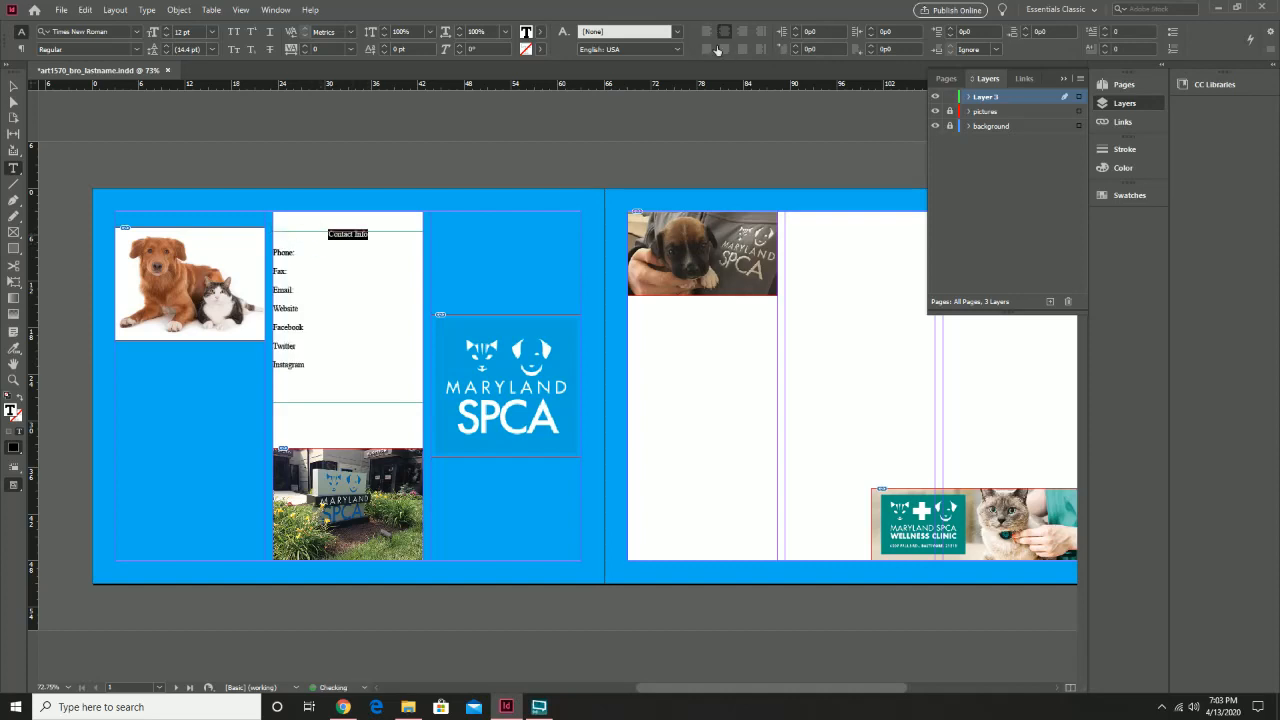
pyautogui.press('Escape')
pyautogui.moveTo(338, 281); pyautogui.dragTo(341, 303)
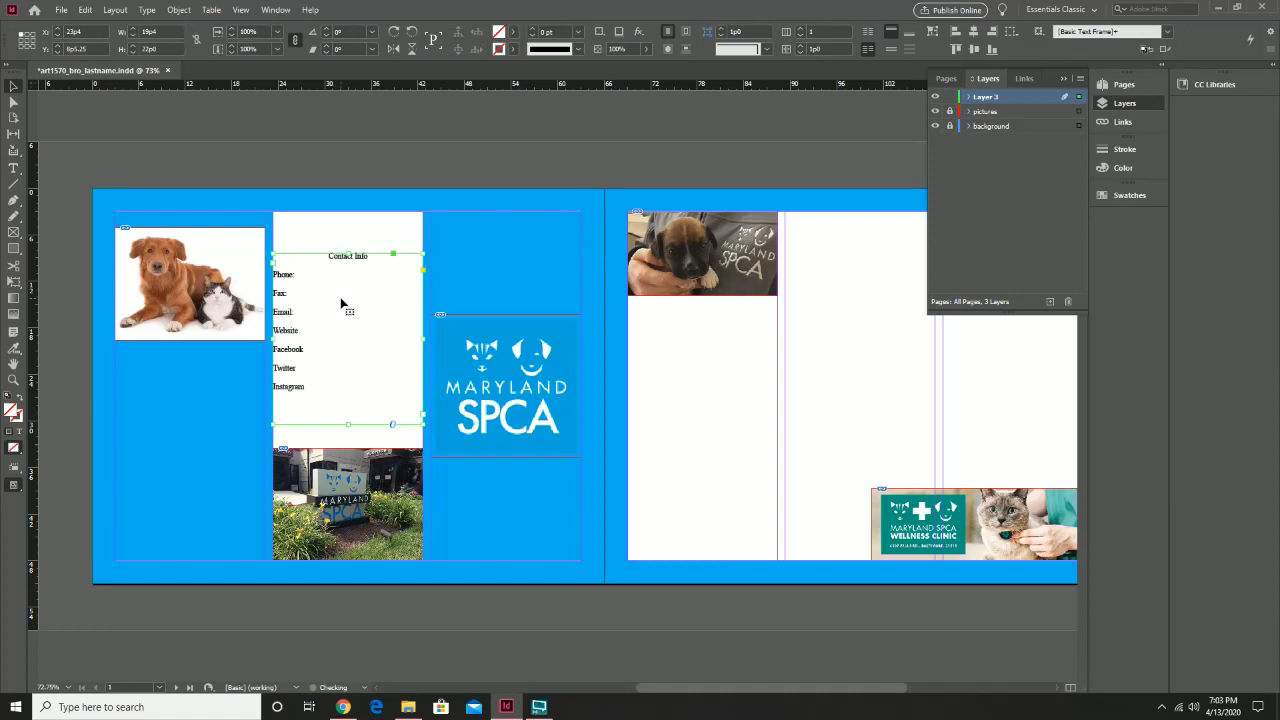
pyautogui.click(389, 164)
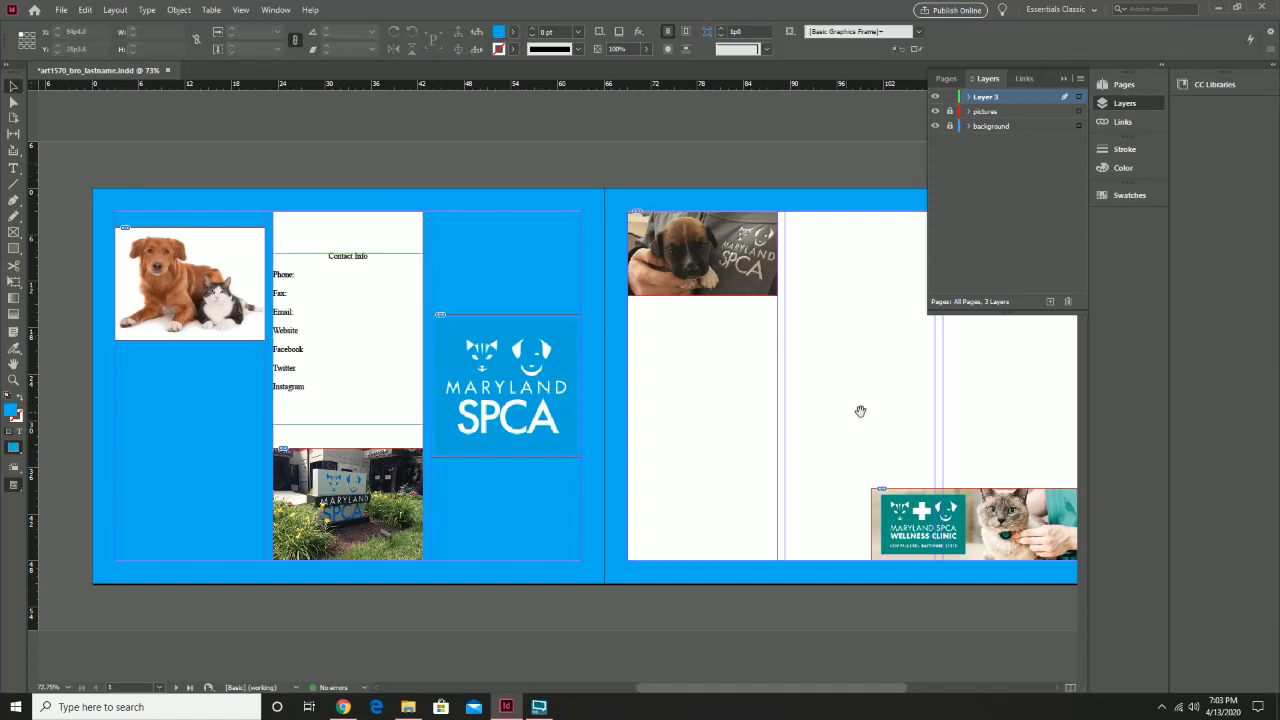
# Unlock the pictures layer, raise the SPCA logo and position the puppy photo just beneath it
pyautogui.moveTo(858, 408); pyautogui.dragTo(655, 410)
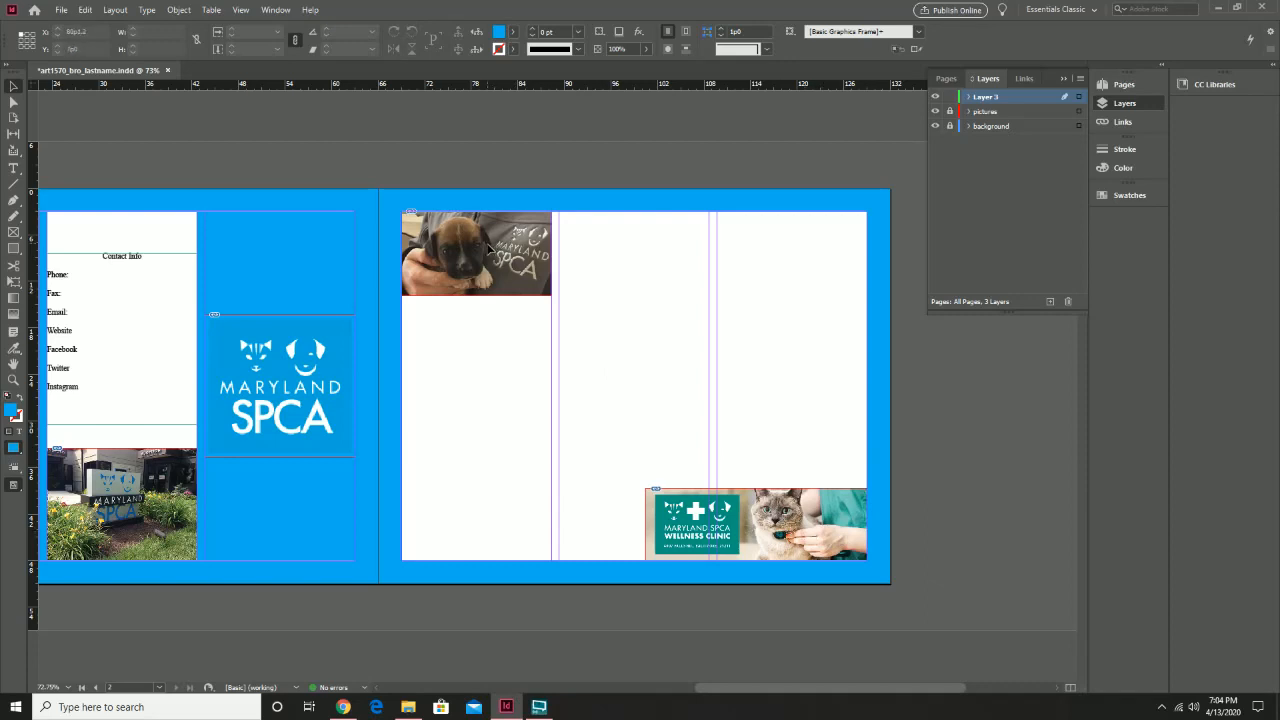
pyautogui.moveTo(429, 403); pyautogui.dragTo(586, 403)
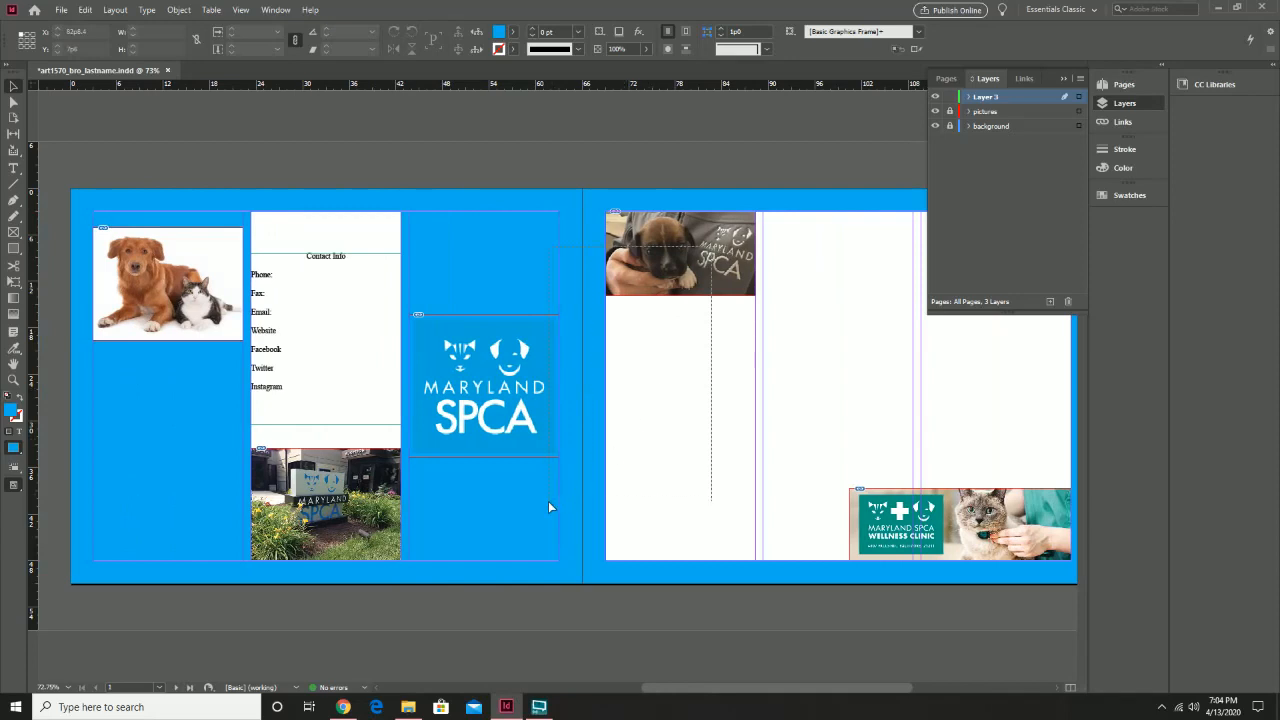
pyautogui.click(950, 112)
pyautogui.moveTo(701, 275); pyautogui.dragTo(505, 534)
pyautogui.moveTo(533, 364); pyautogui.dragTo(520, 287)
pyautogui.moveTo(530, 512); pyautogui.dragTo(520, 478)
pyautogui.click(703, 432)
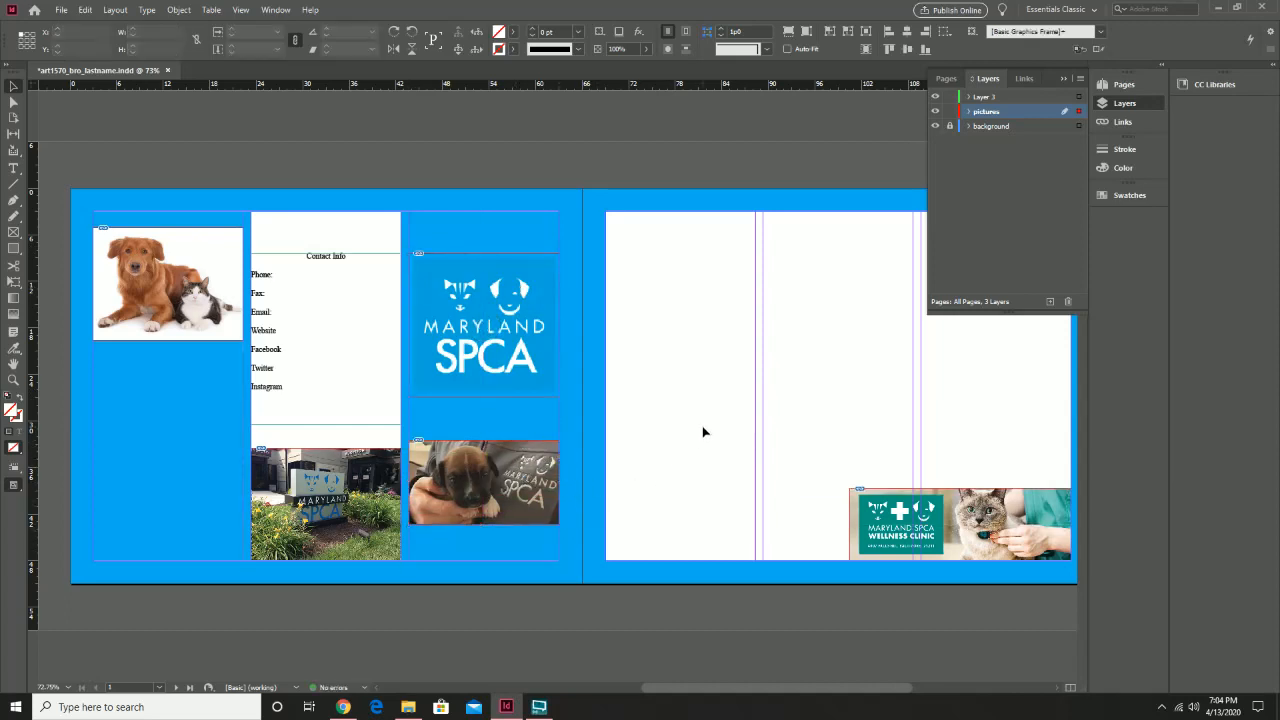
# Draw a headline text frame across page 2's top, set to 30 pt Times New Roman
pyautogui.moveTo(803, 403); pyautogui.dragTo(654, 429)
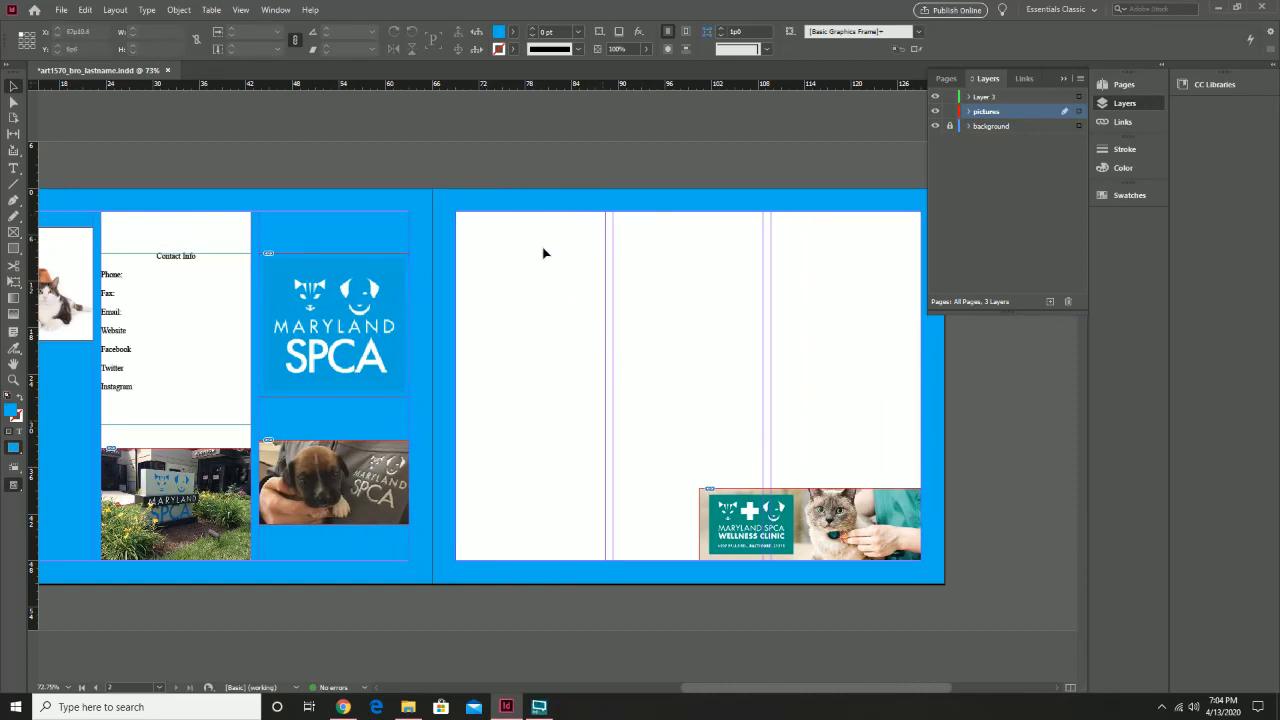
pyautogui.click(11, 169)
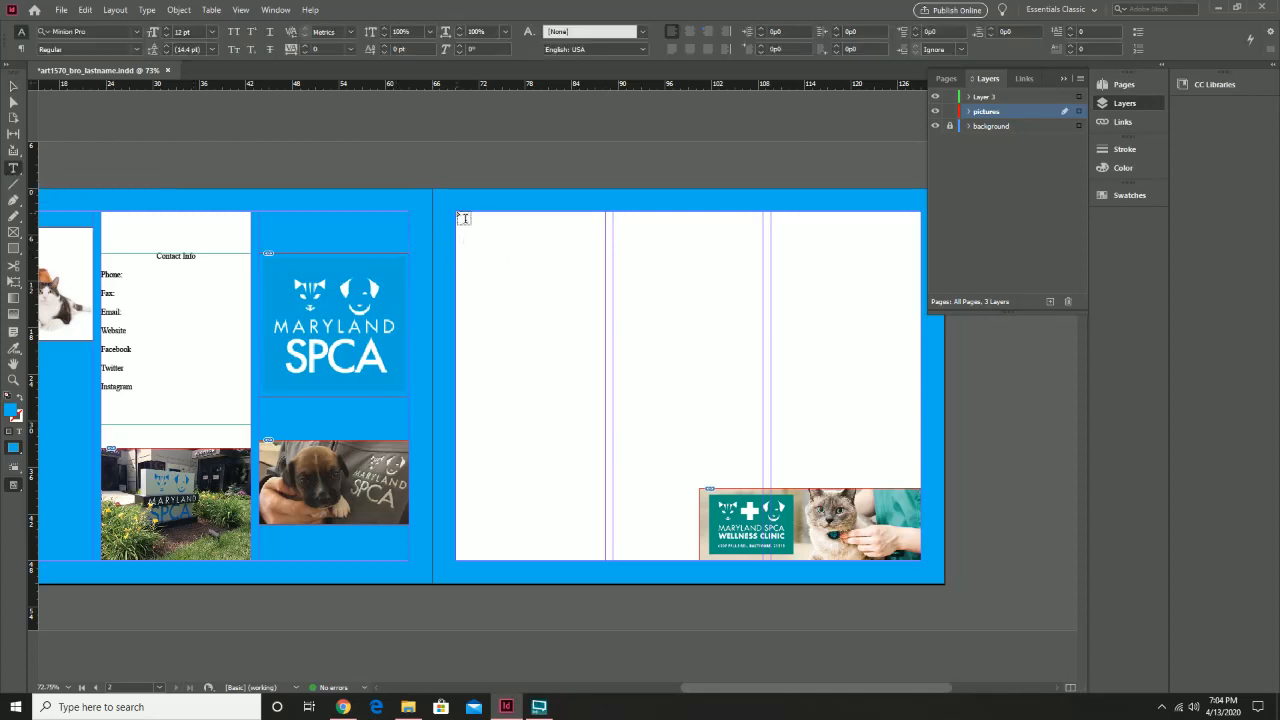
pyautogui.moveTo(457, 212); pyautogui.dragTo(712, 255)
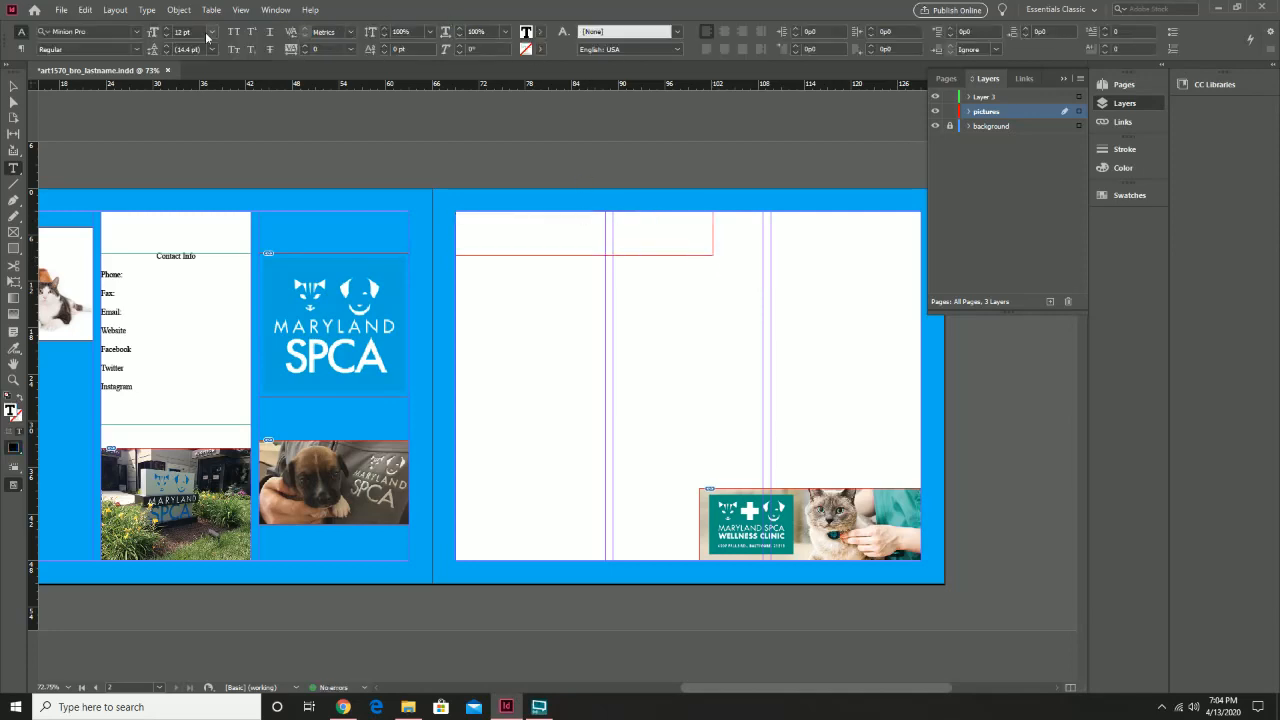
pyautogui.click(212, 32)
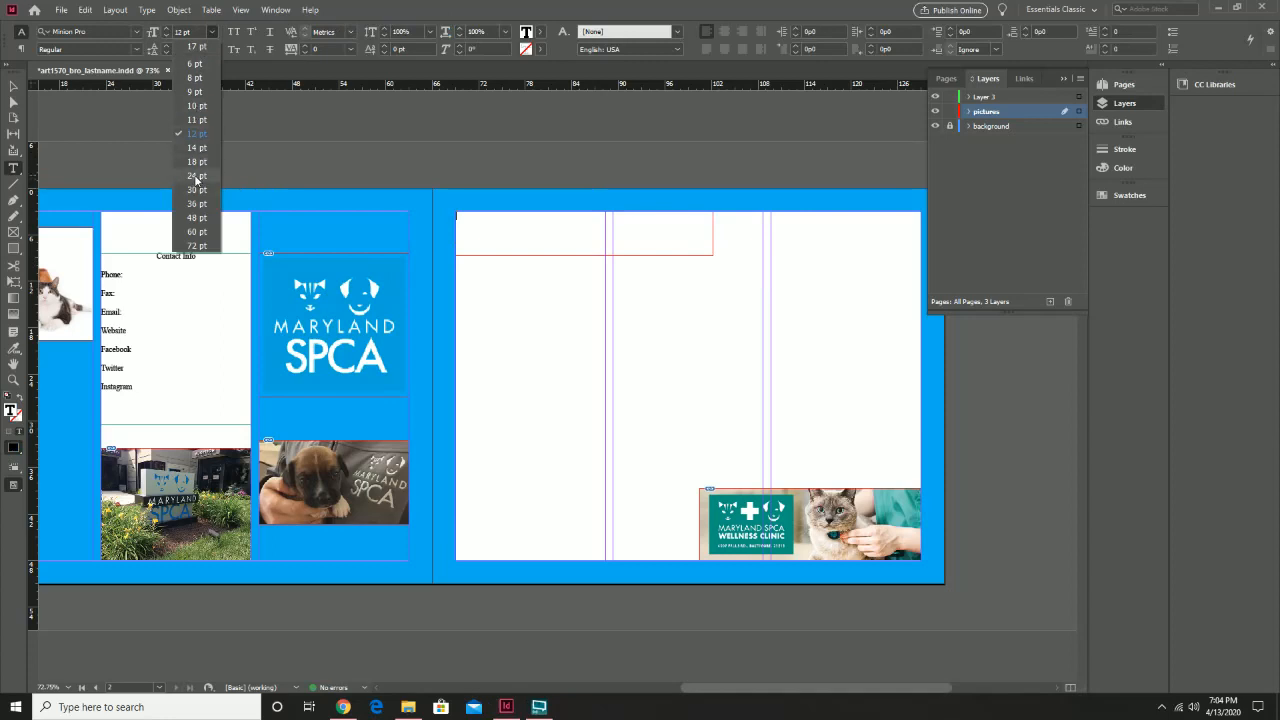
pyautogui.click(200, 190)
pyautogui.click(136, 31)
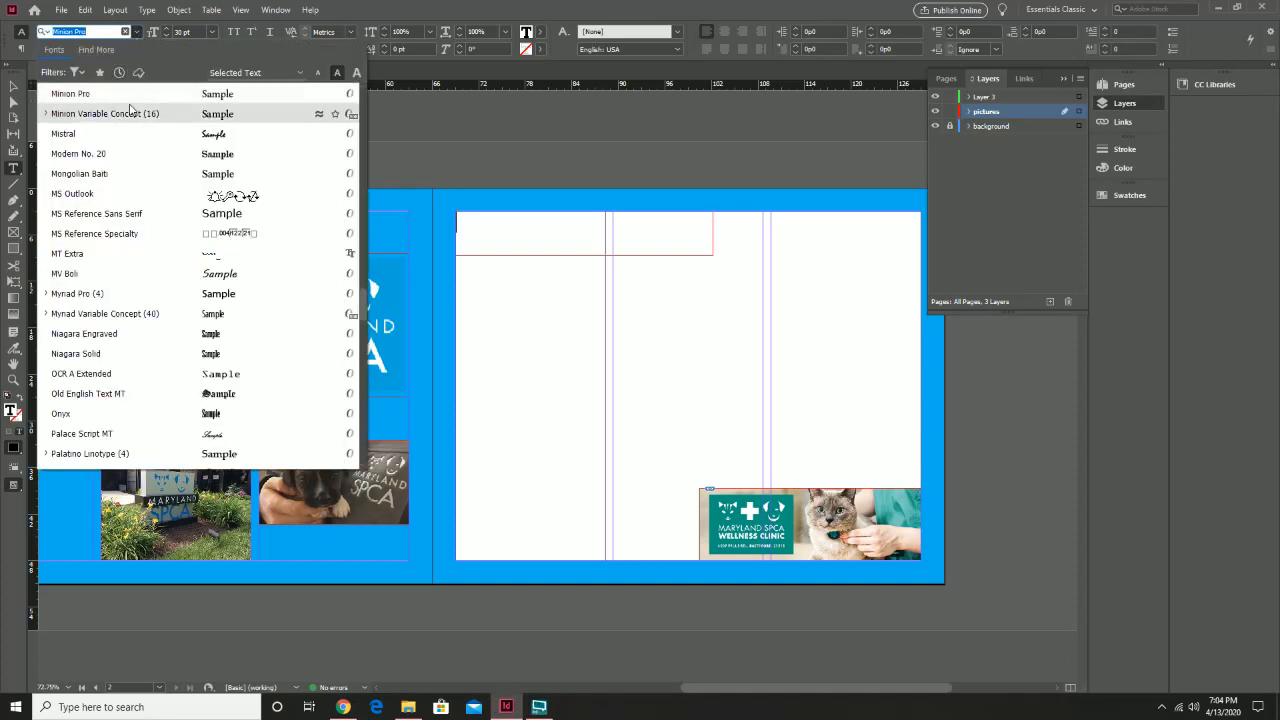
pyautogui.scroll(4, 140, 200)
pyautogui.scroll(-5, 170, 220)
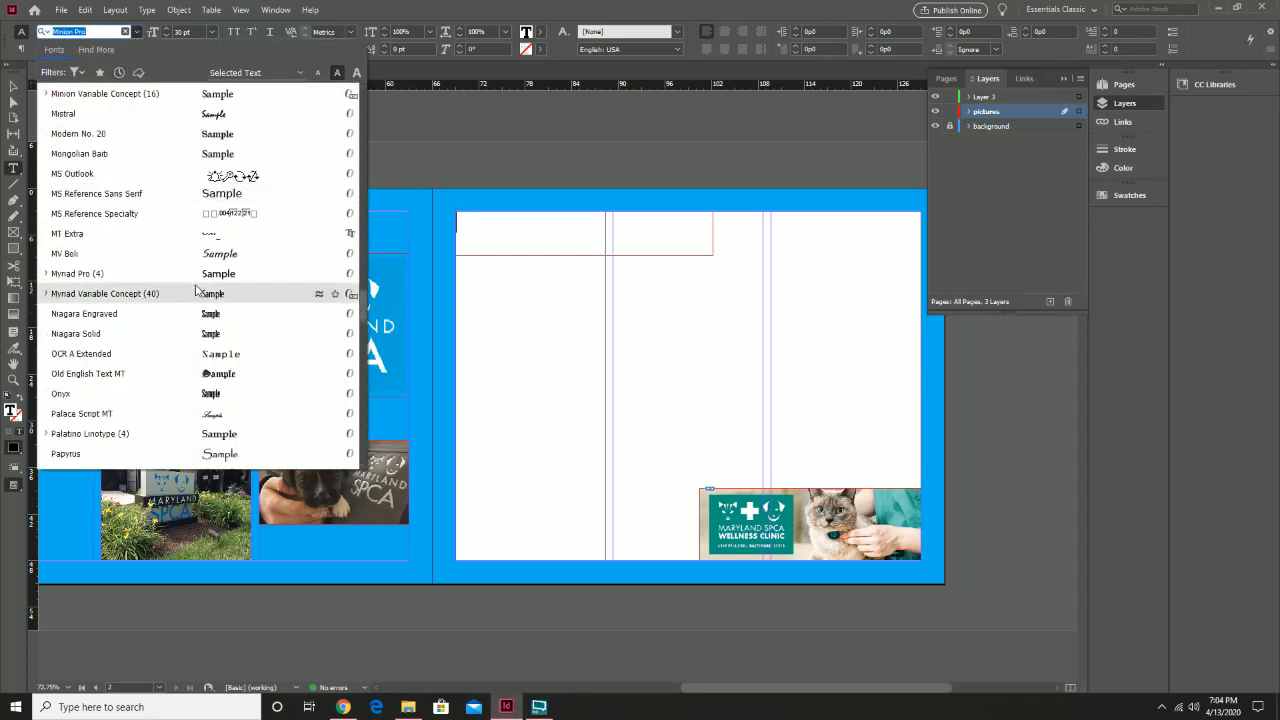
pyautogui.scroll(-6, 196, 290)
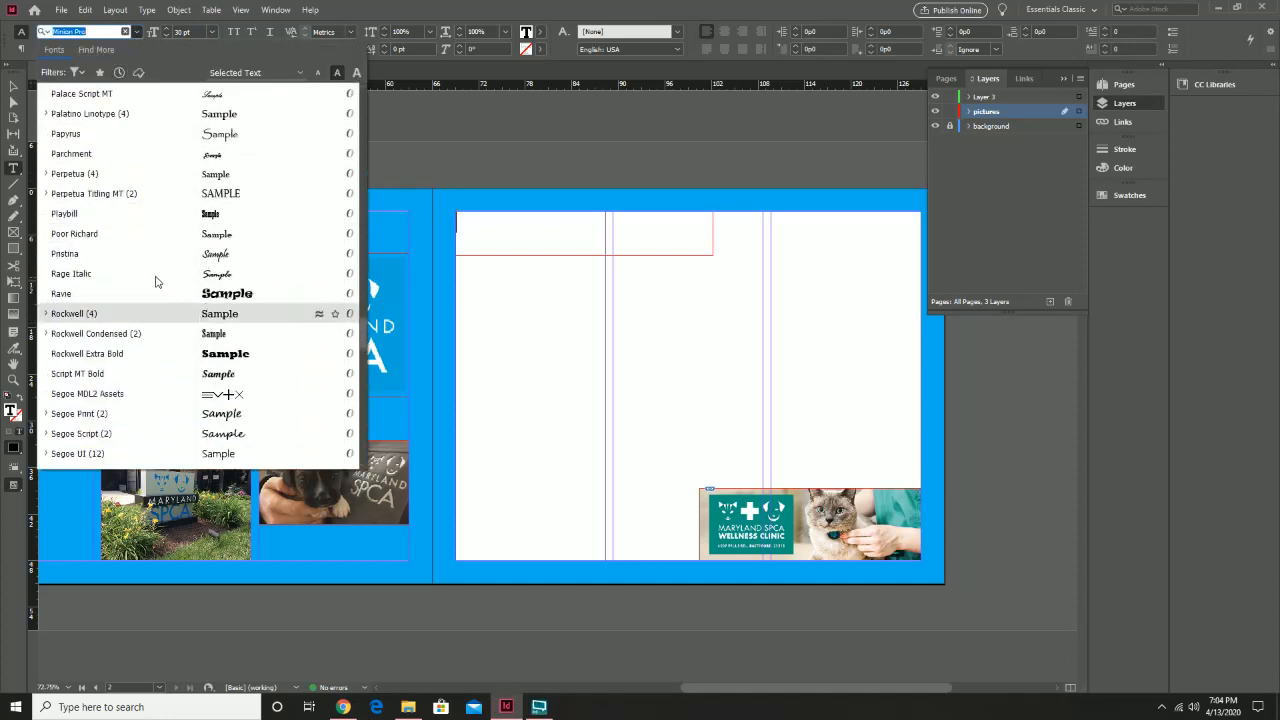
pyautogui.scroll(4, 153, 275)
pyautogui.scroll(-8, 150, 275)
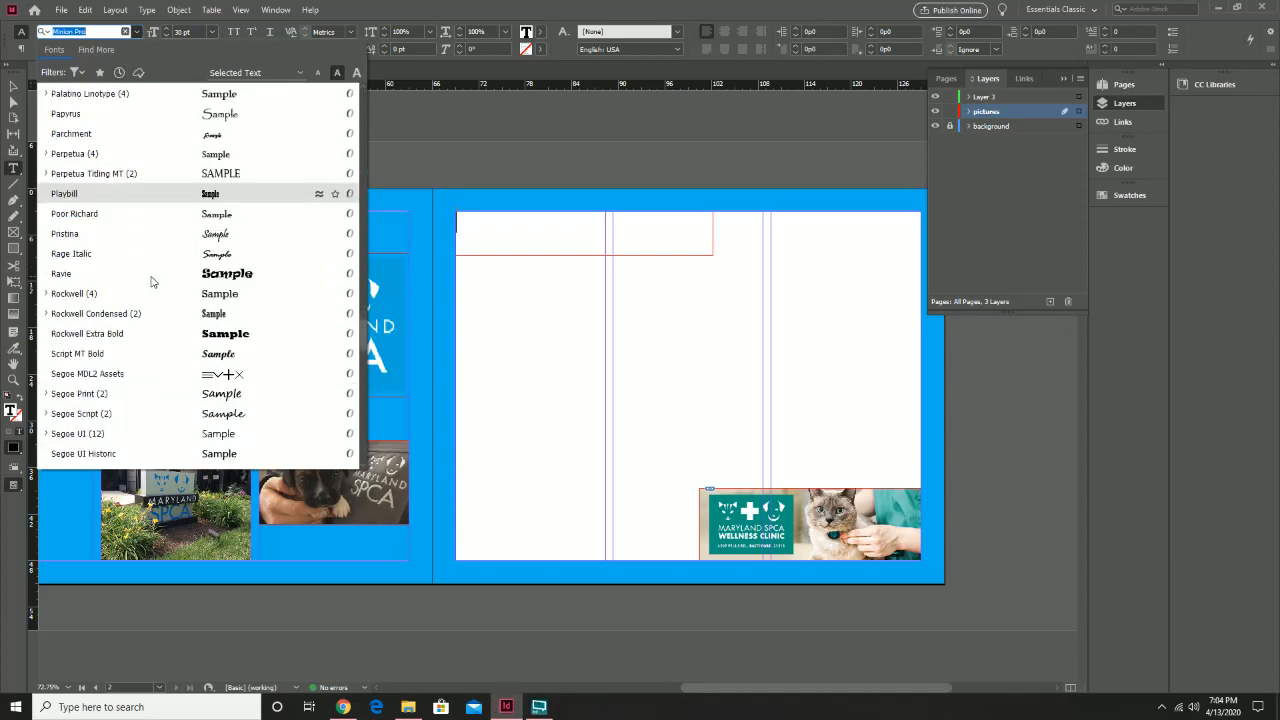
pyautogui.scroll(-3, 147, 282)
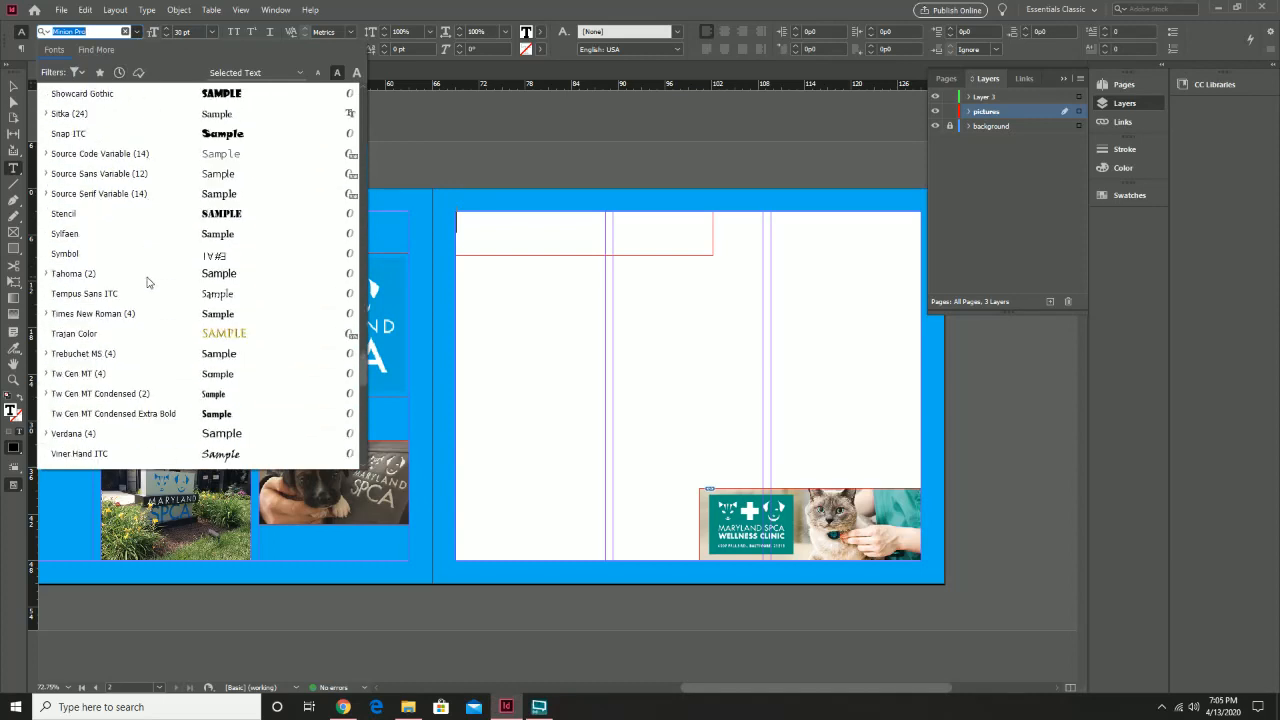
pyautogui.click(110, 314)
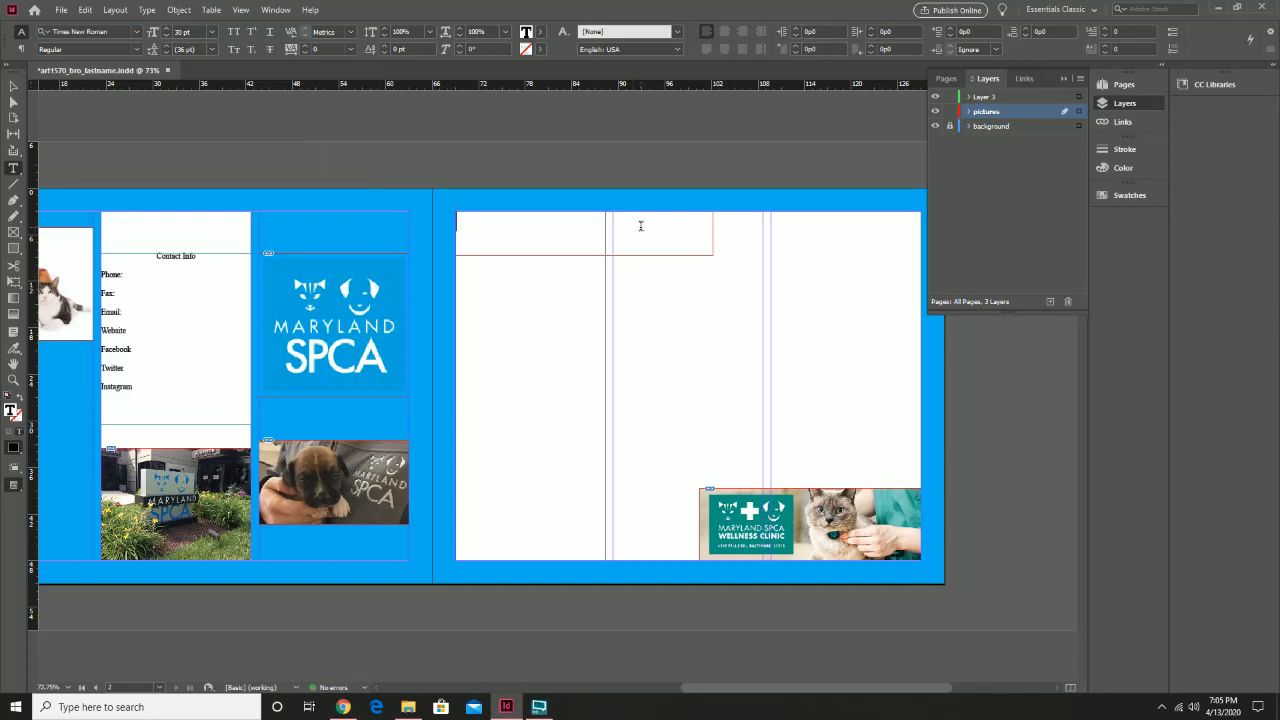
# Type the centred headline 'How the SPCA Helps Animals' and nudge its frame slightly lower
pyautogui.write('How the SPCA Hel')
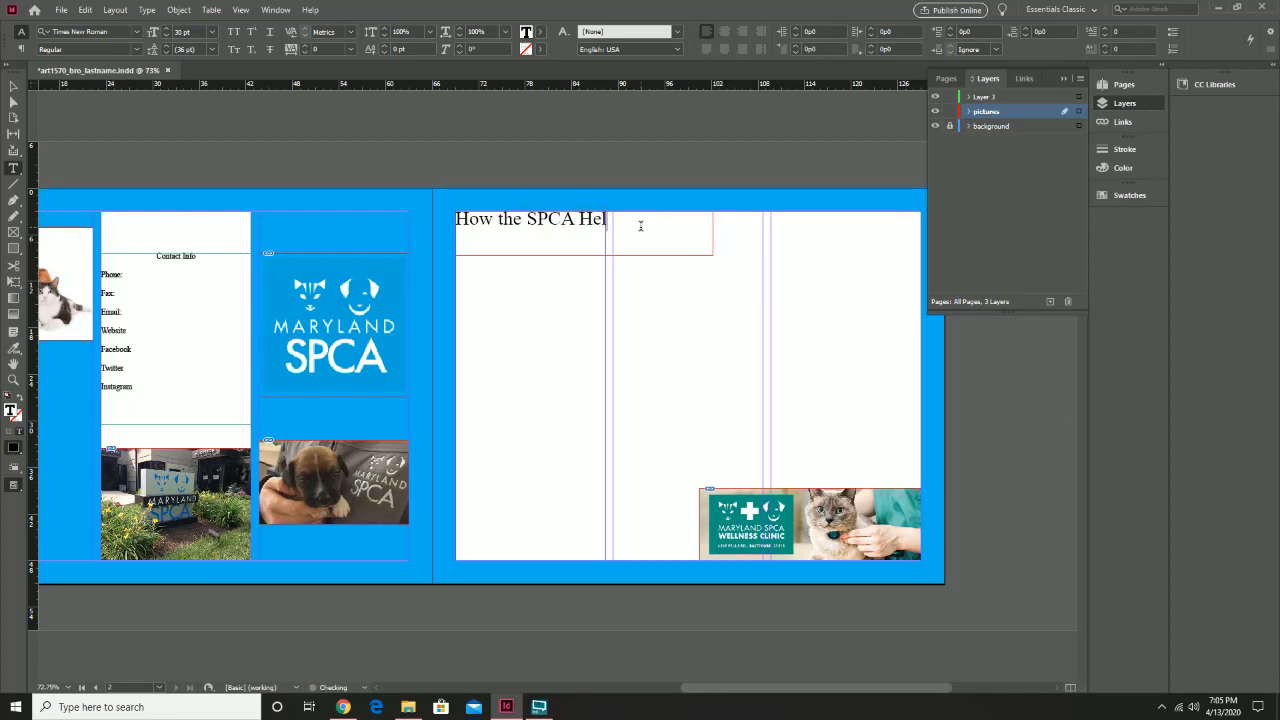
pyautogui.write('ps Animals')
pyautogui.click(719, 34)
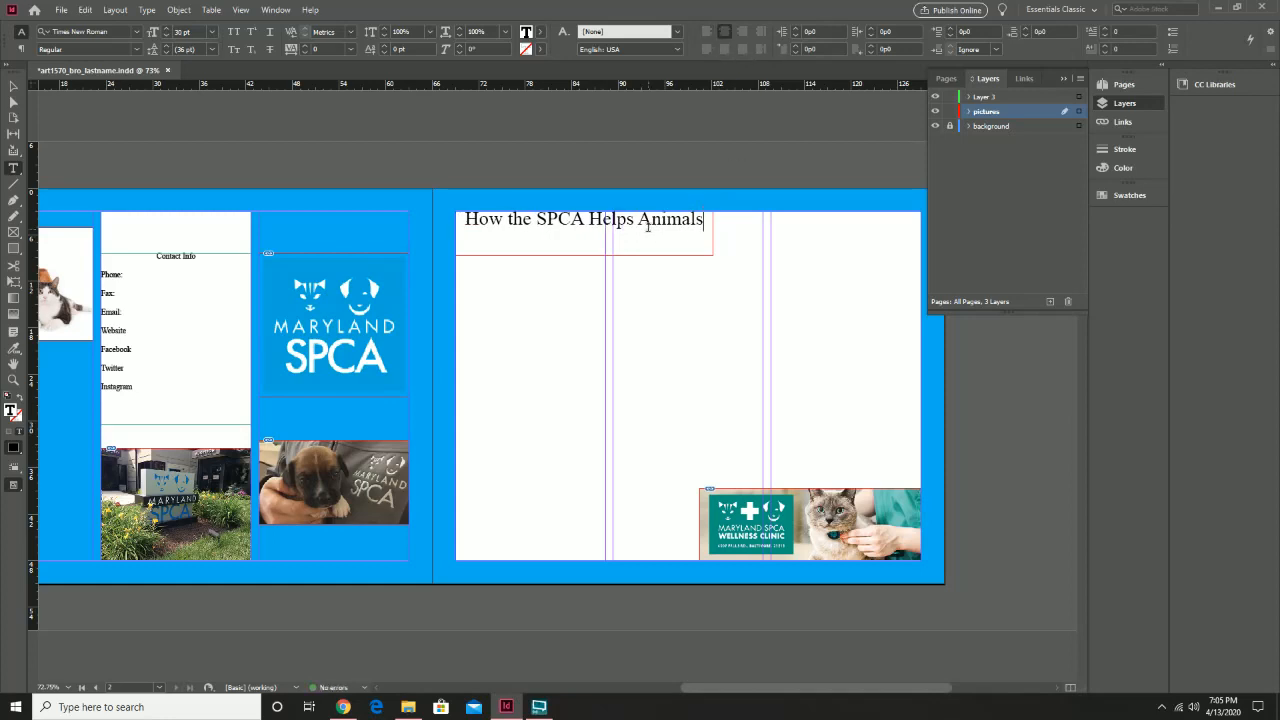
pyautogui.press('Escape')
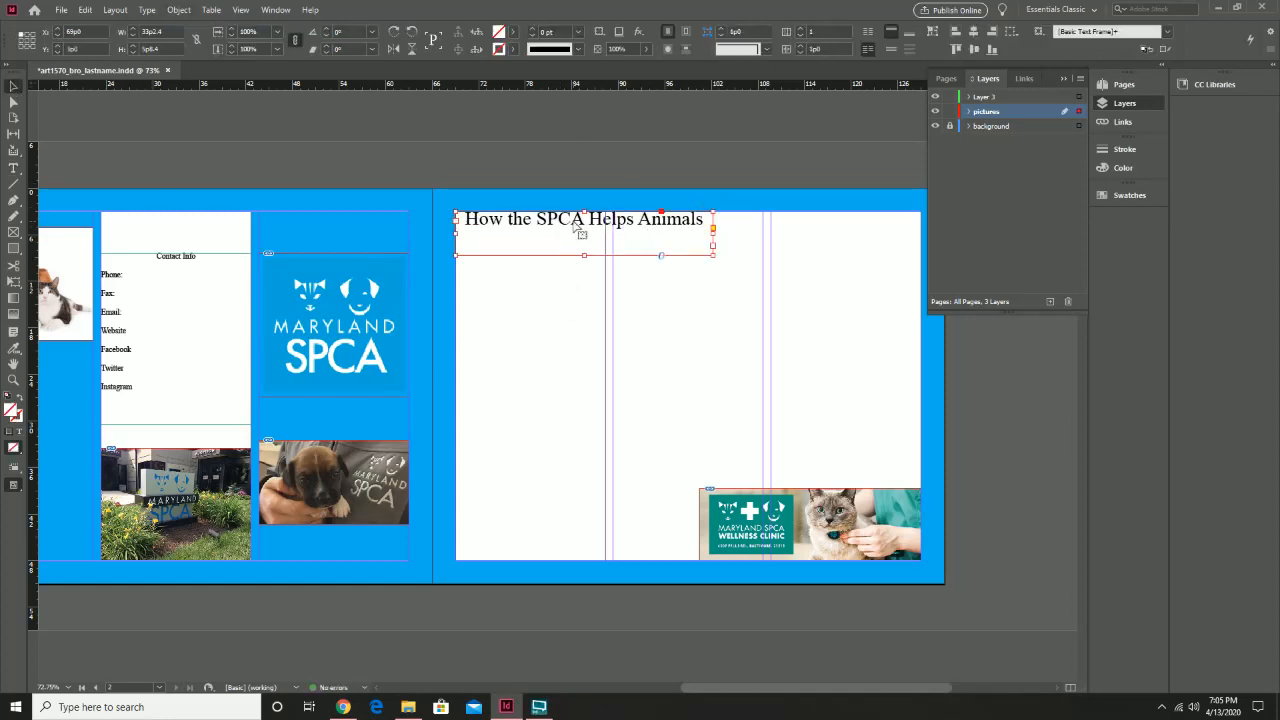
pyautogui.moveTo(575, 224); pyautogui.dragTo(575, 233)
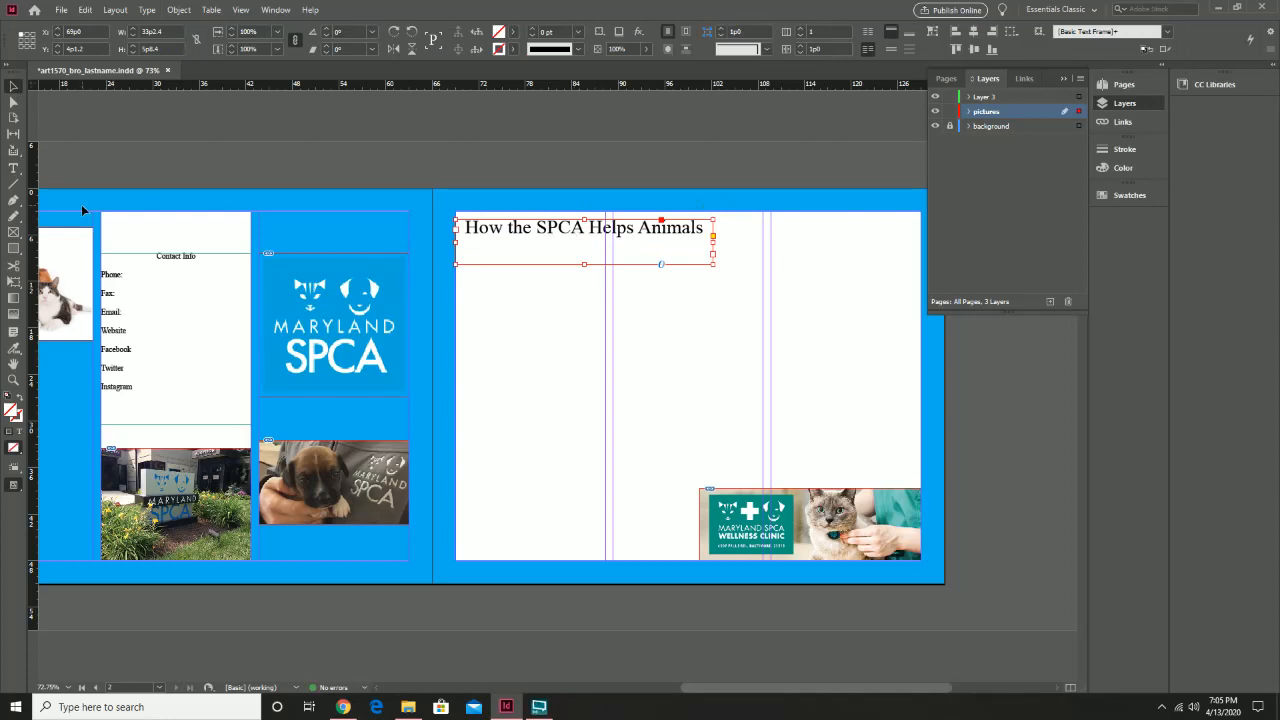
pyautogui.click(13, 184)
pyautogui.click(13, 86)
pyautogui.click(663, 306)
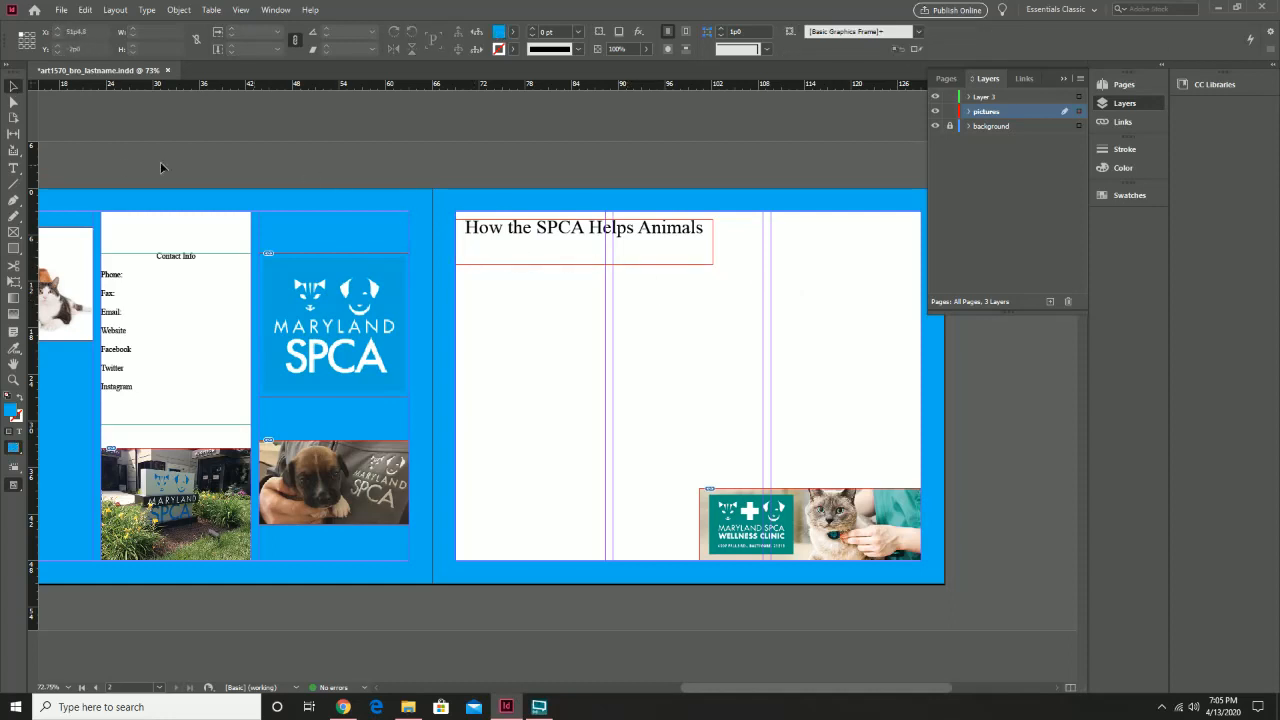
# Draw three text frames filling page 2's left, middle and right columns below the headline
pyautogui.click(13, 168)
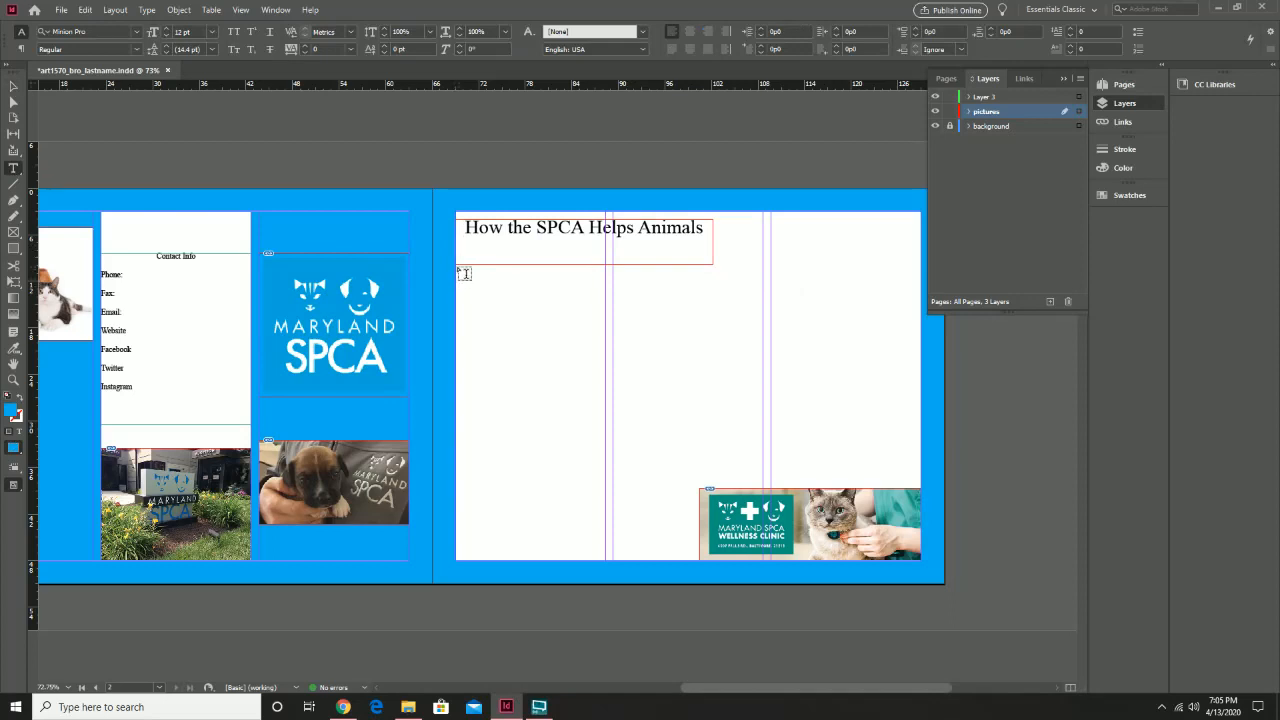
pyautogui.moveTo(462, 273); pyautogui.dragTo(606, 565)
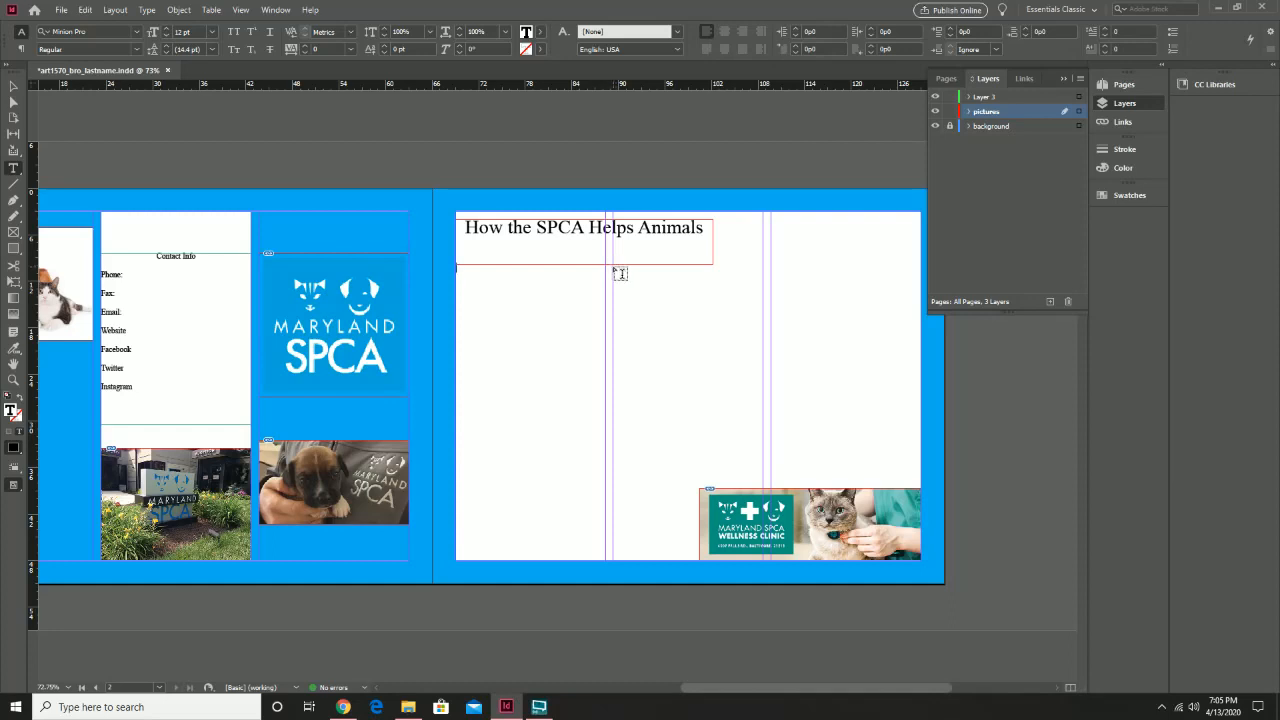
pyautogui.moveTo(613, 265); pyautogui.dragTo(762, 556)
pyautogui.moveTo(772, 213); pyautogui.dragTo(922, 483)
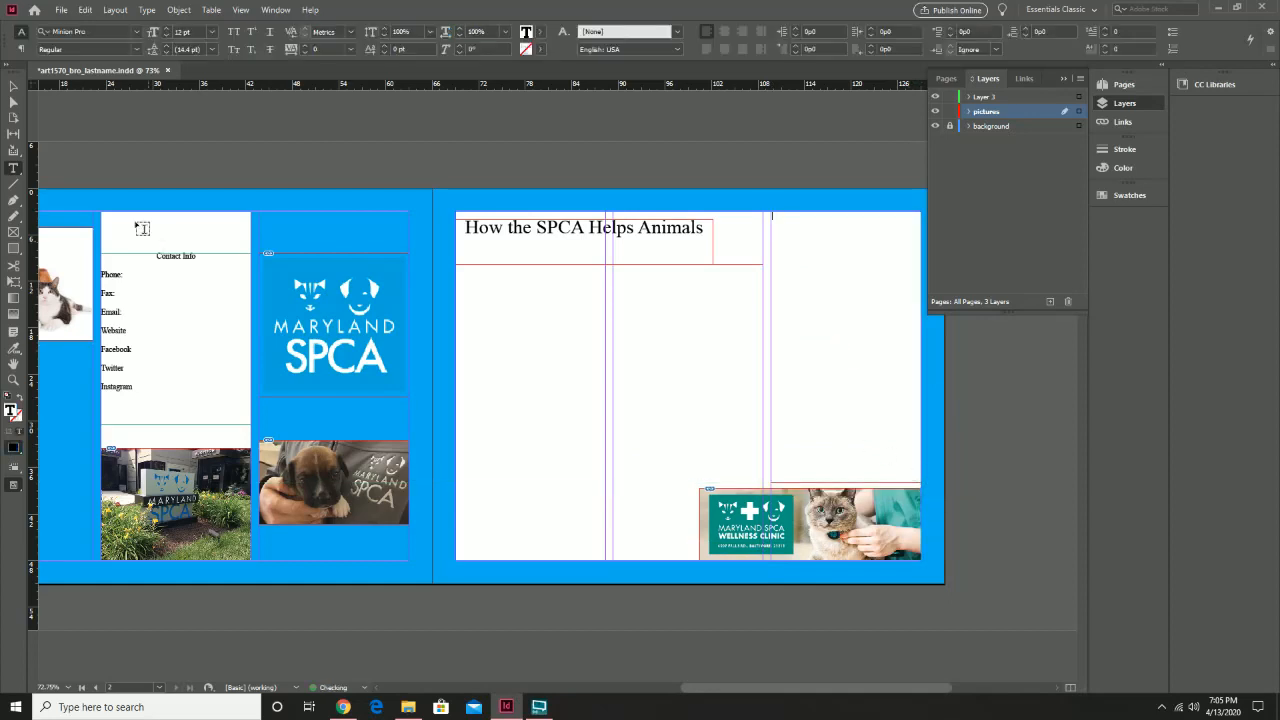
pyautogui.click(14, 86)
# Thread the left frame into the middle and right frames, and nudge the headline slightly lower
pyautogui.click(606, 556)
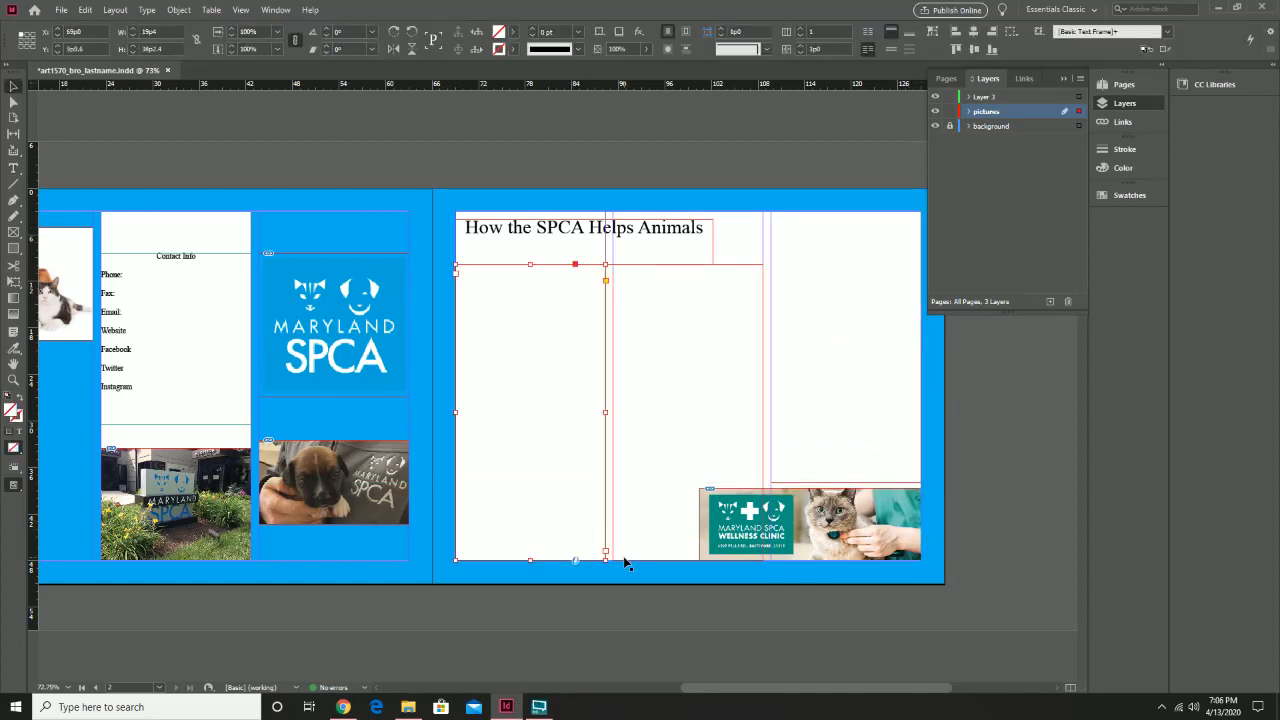
pyautogui.click(605, 553)
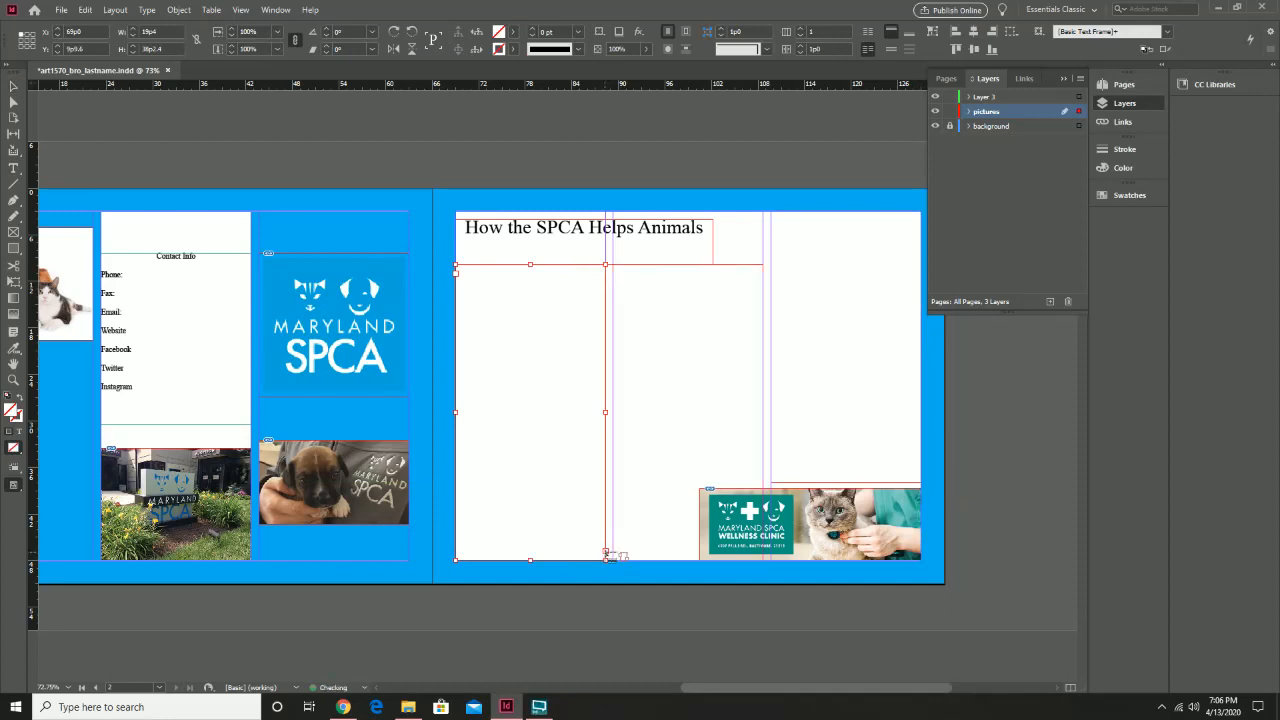
pyautogui.click(680, 436)
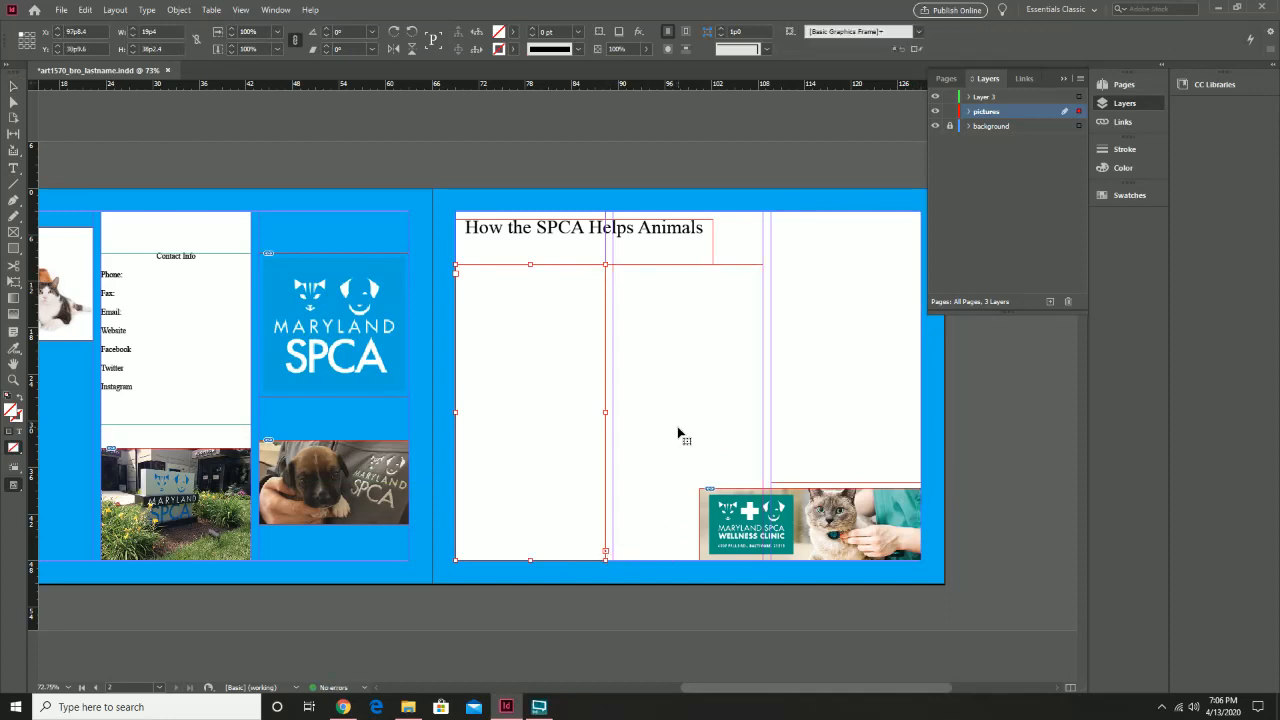
pyautogui.click(763, 549)
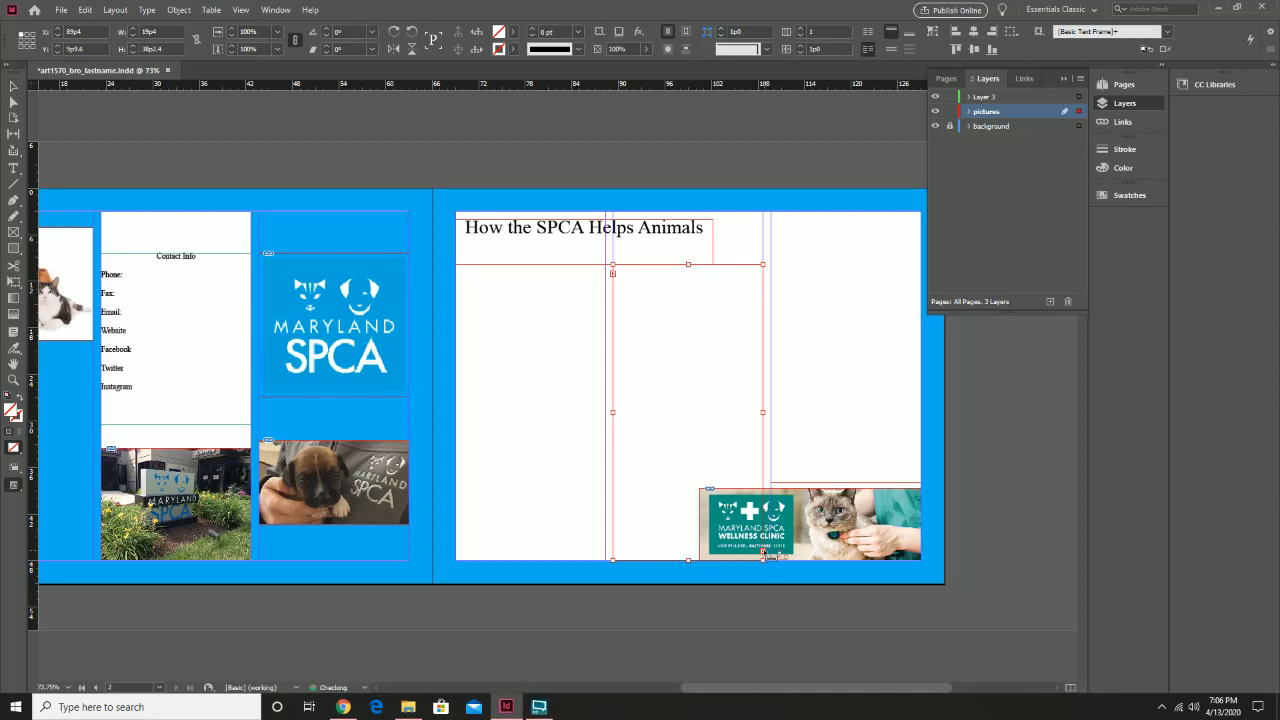
pyautogui.click(802, 430)
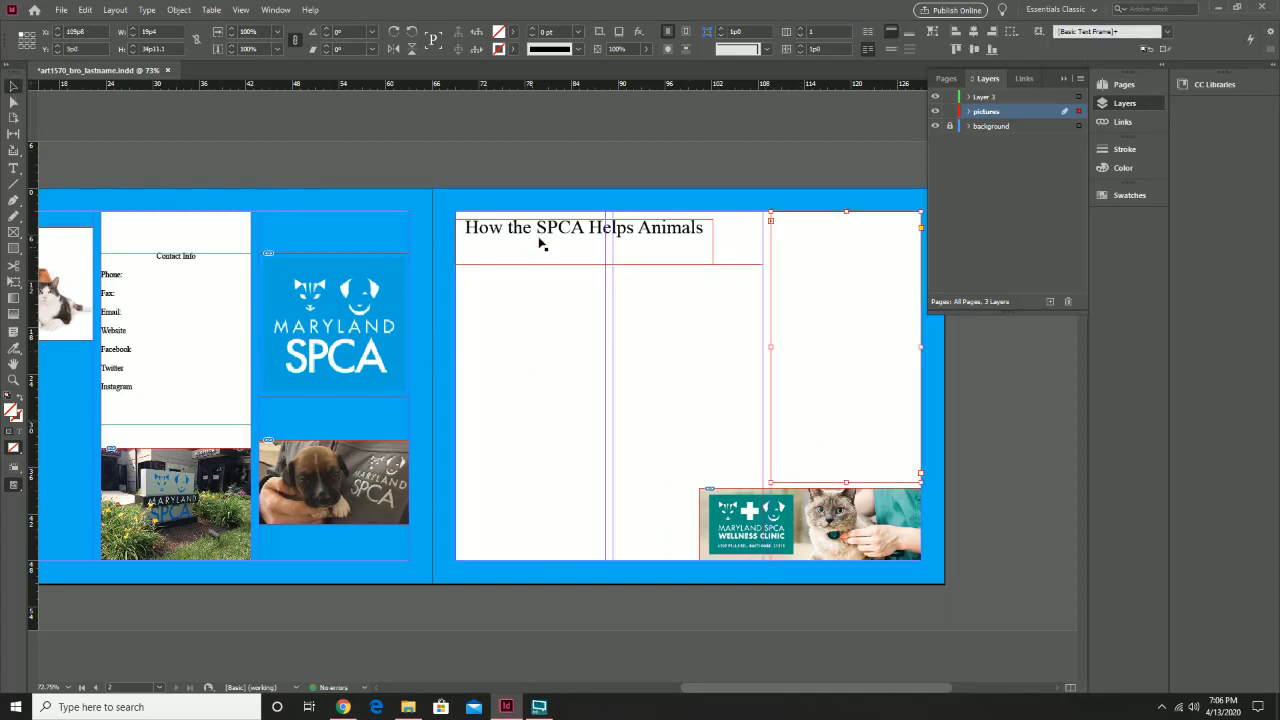
pyautogui.moveTo(543, 236); pyautogui.dragTo(545, 243)
pyautogui.click(538, 290)
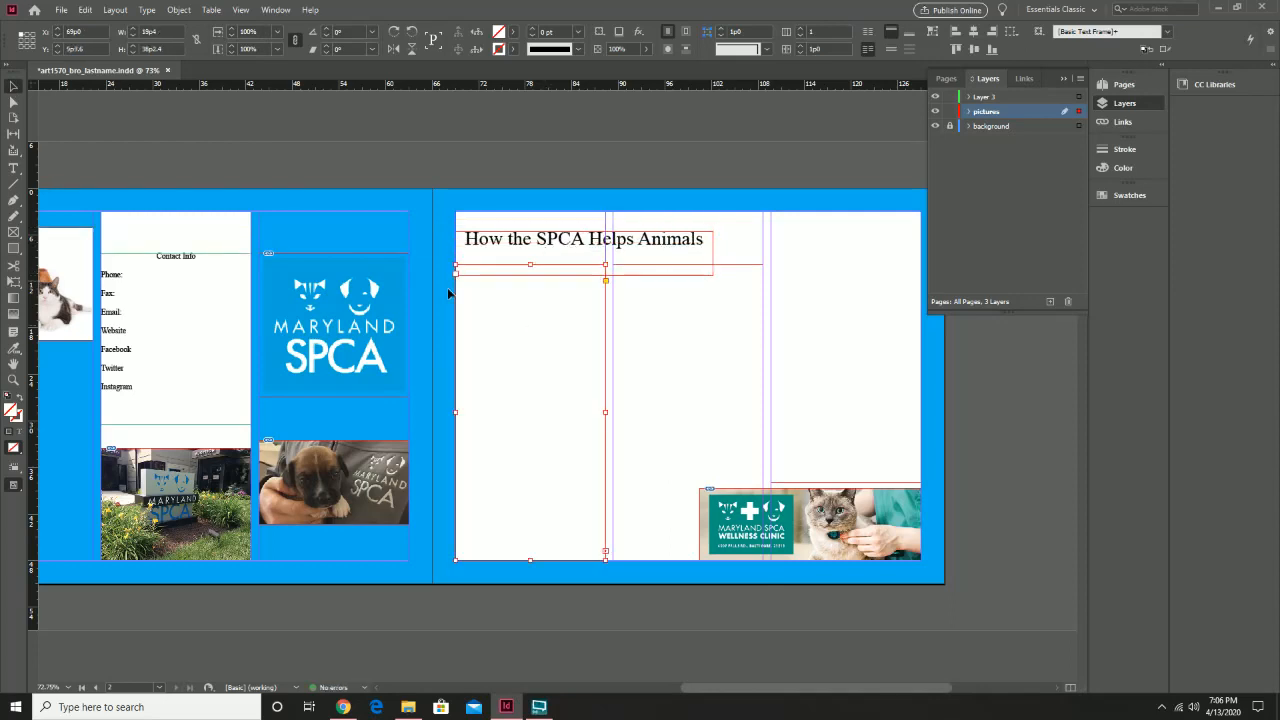
pyautogui.click(13, 169)
pyautogui.click(532, 320)
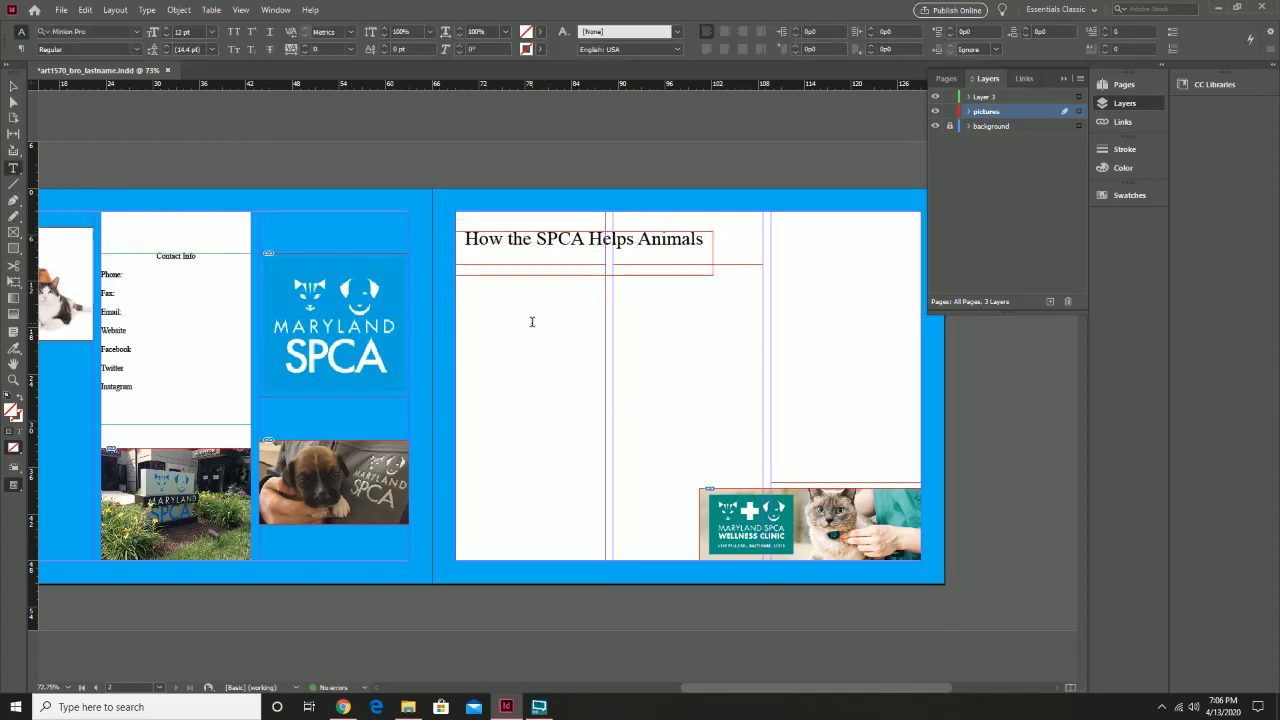
# Fill the three threaded page-2 frames with placeholder text and move the headline right to centre it above them
pyautogui.rightClick(532, 318)
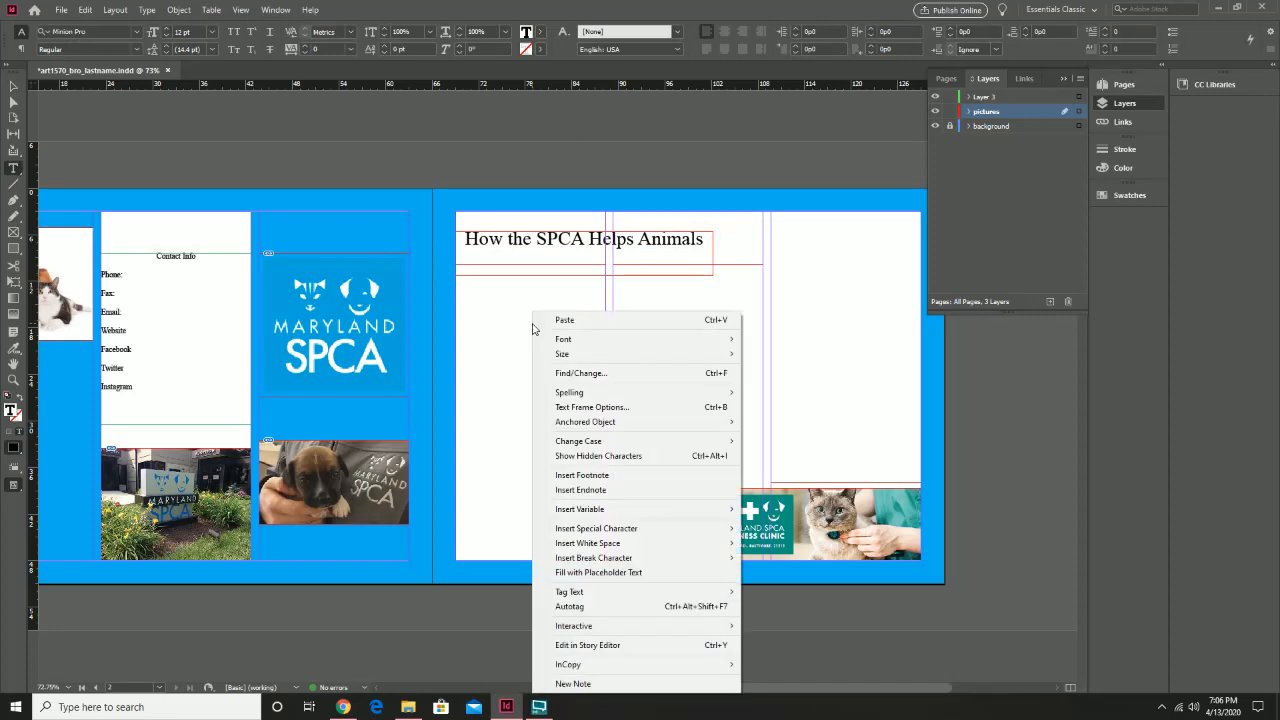
pyautogui.click(650, 575)
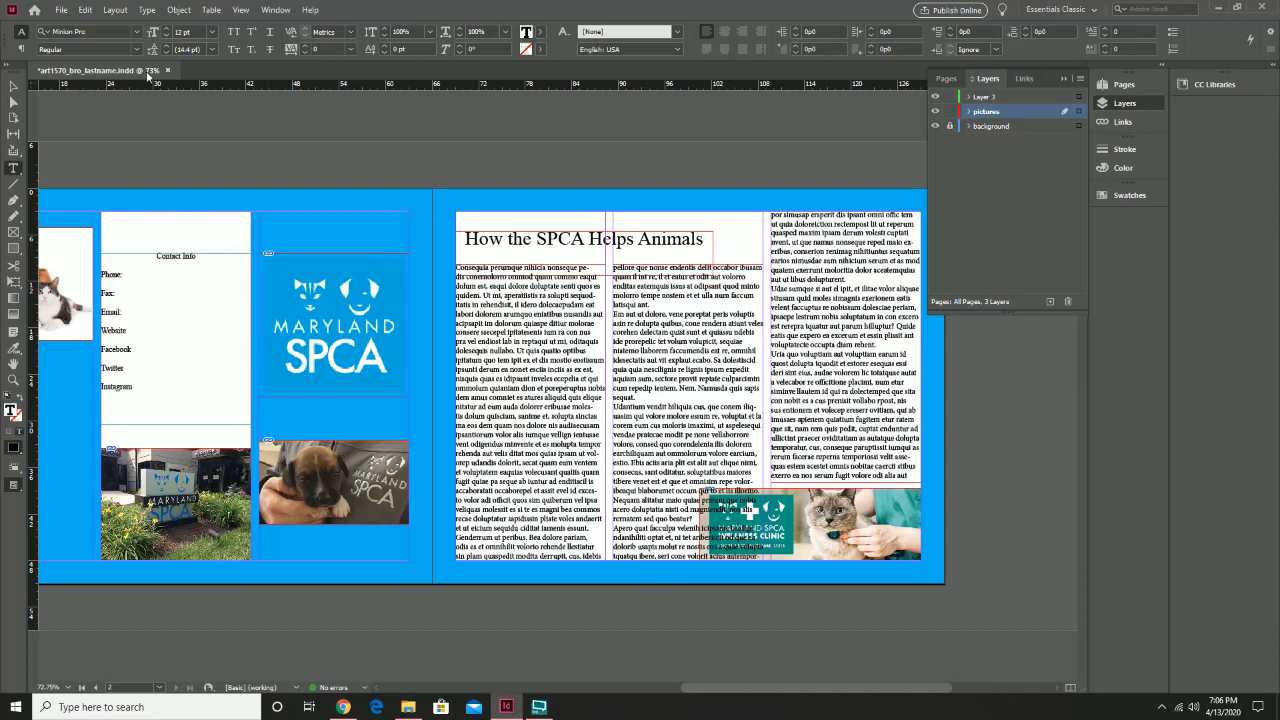
pyautogui.click(13, 85)
pyautogui.moveTo(640, 240); pyautogui.dragTo(664, 243)
pyautogui.click(663, 179)
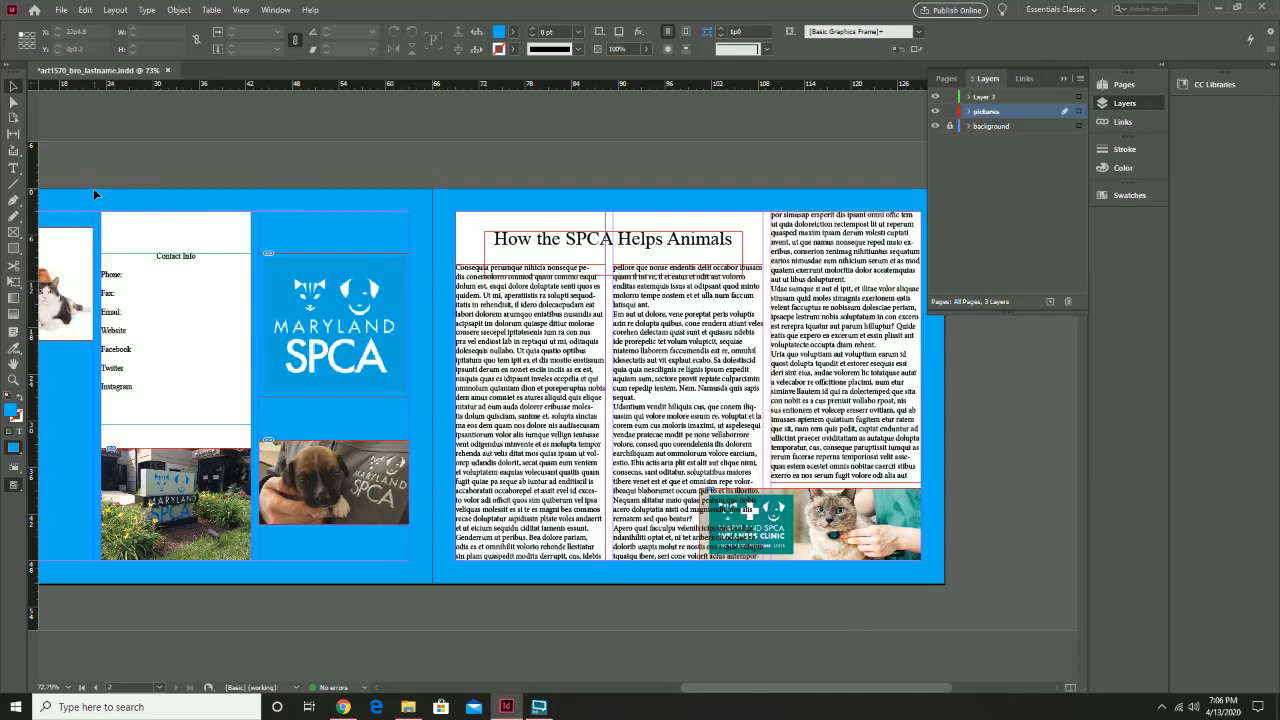
# Give the body text's first letter a two-line drop cap and lock the background layer
pyautogui.click(13, 168)
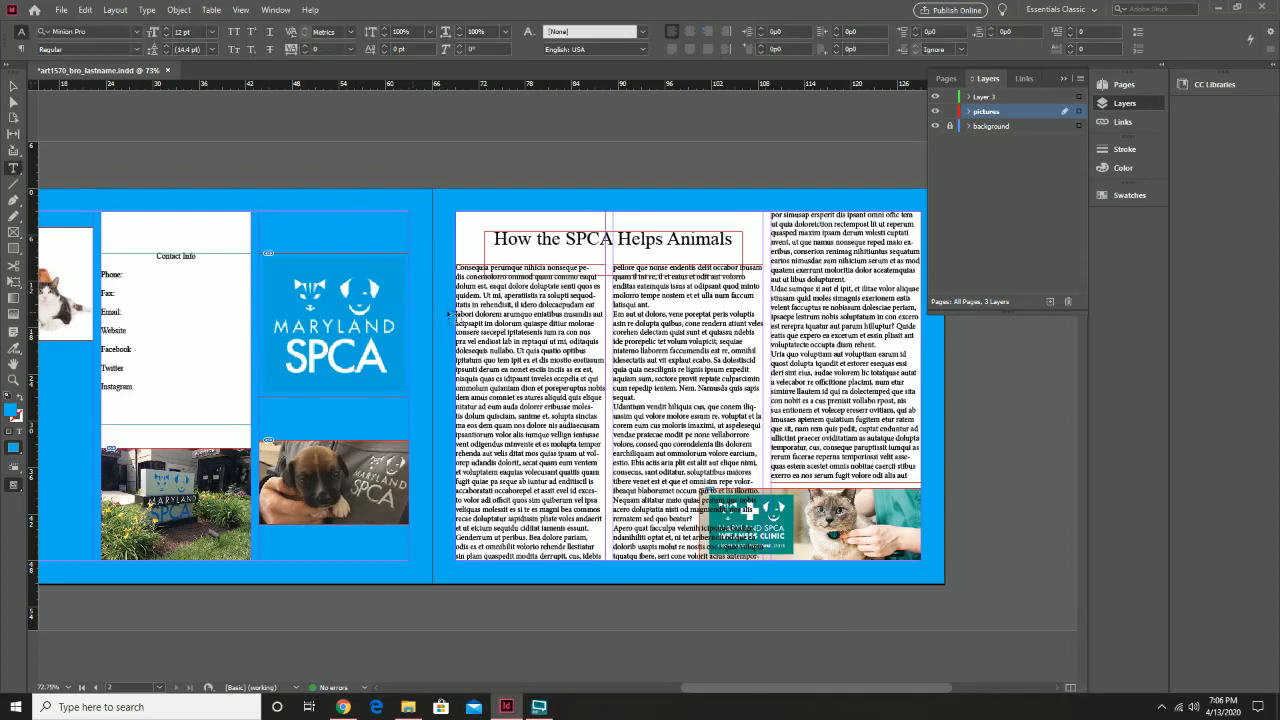
pyautogui.click(460, 266)
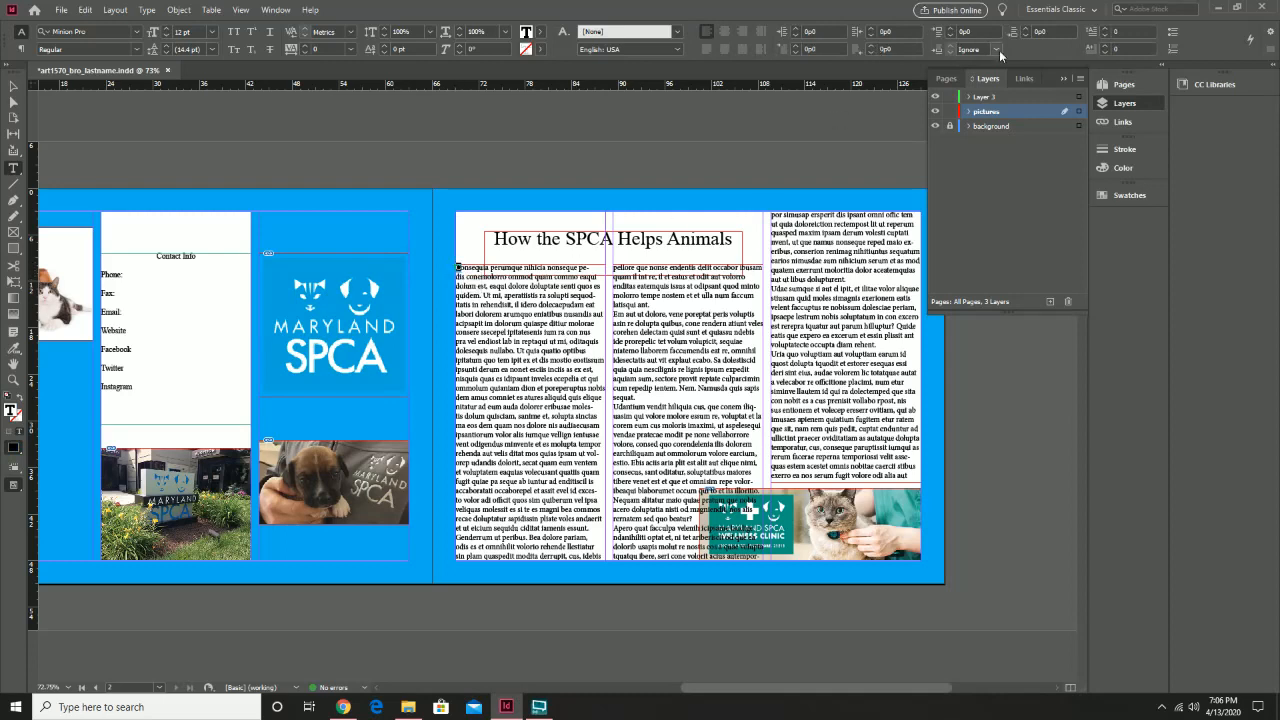
pyautogui.click(1104, 33)
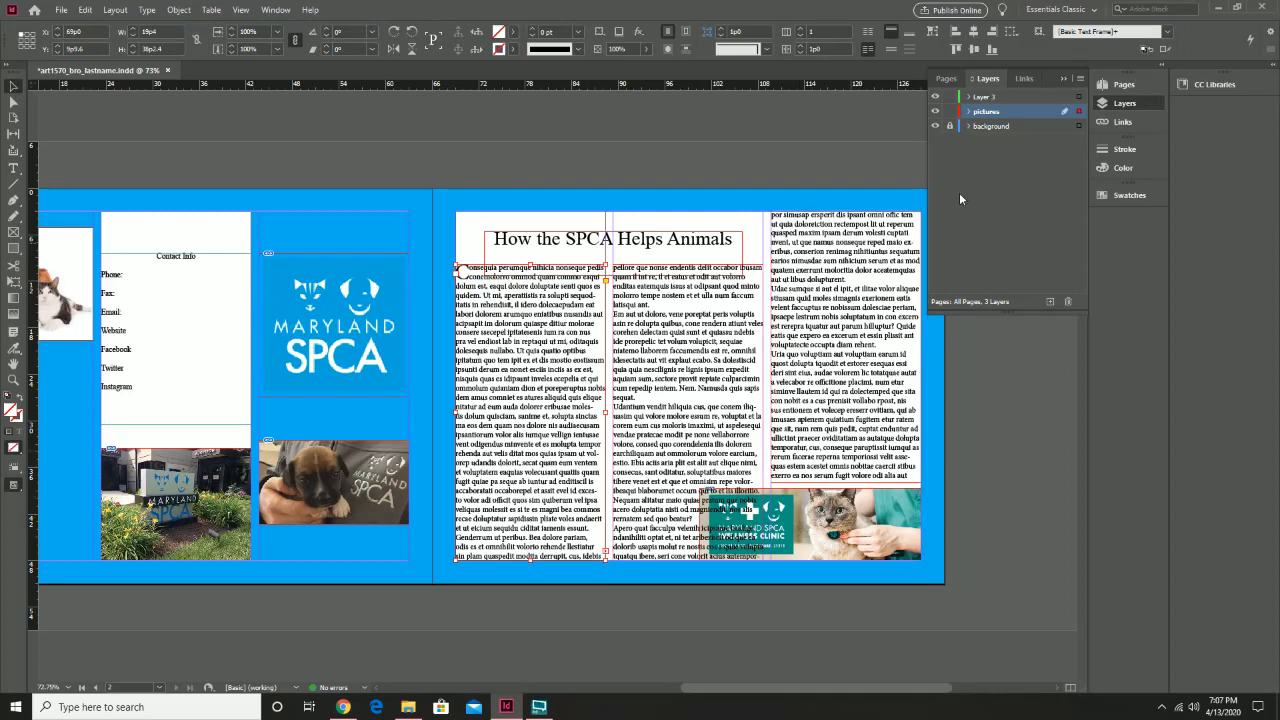
pyautogui.click(950, 126)
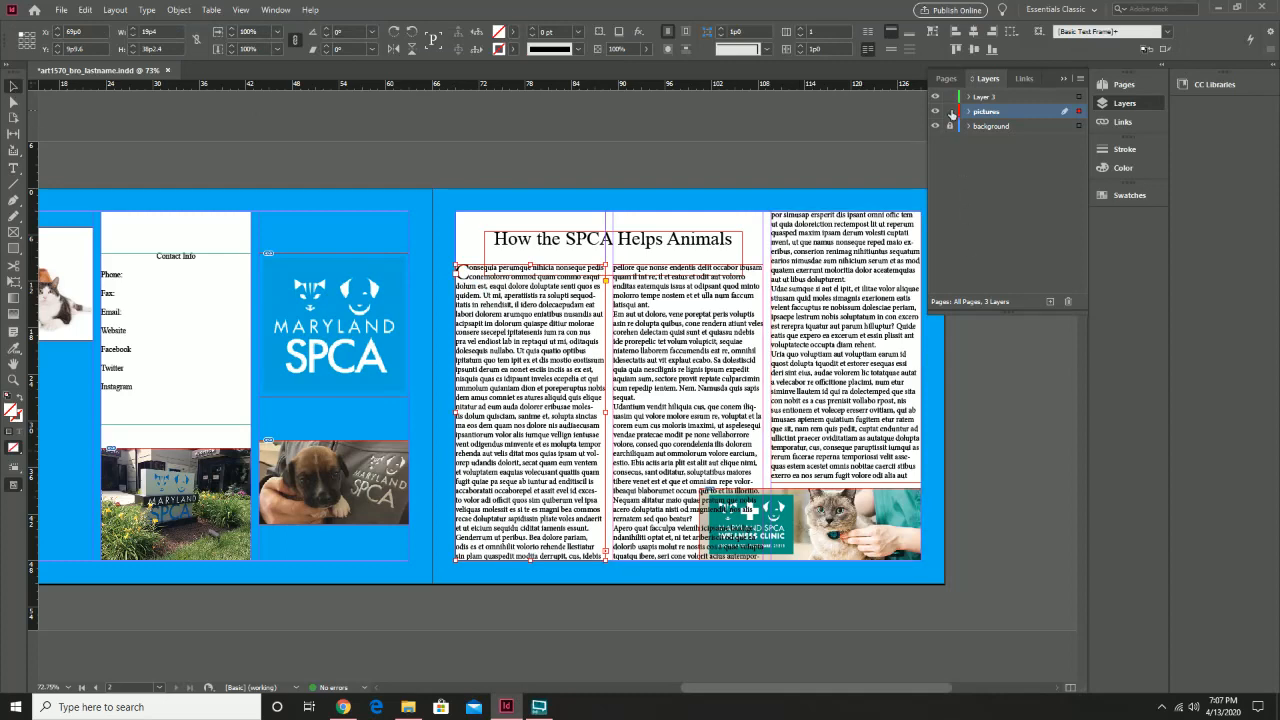
pyautogui.click(866, 541)
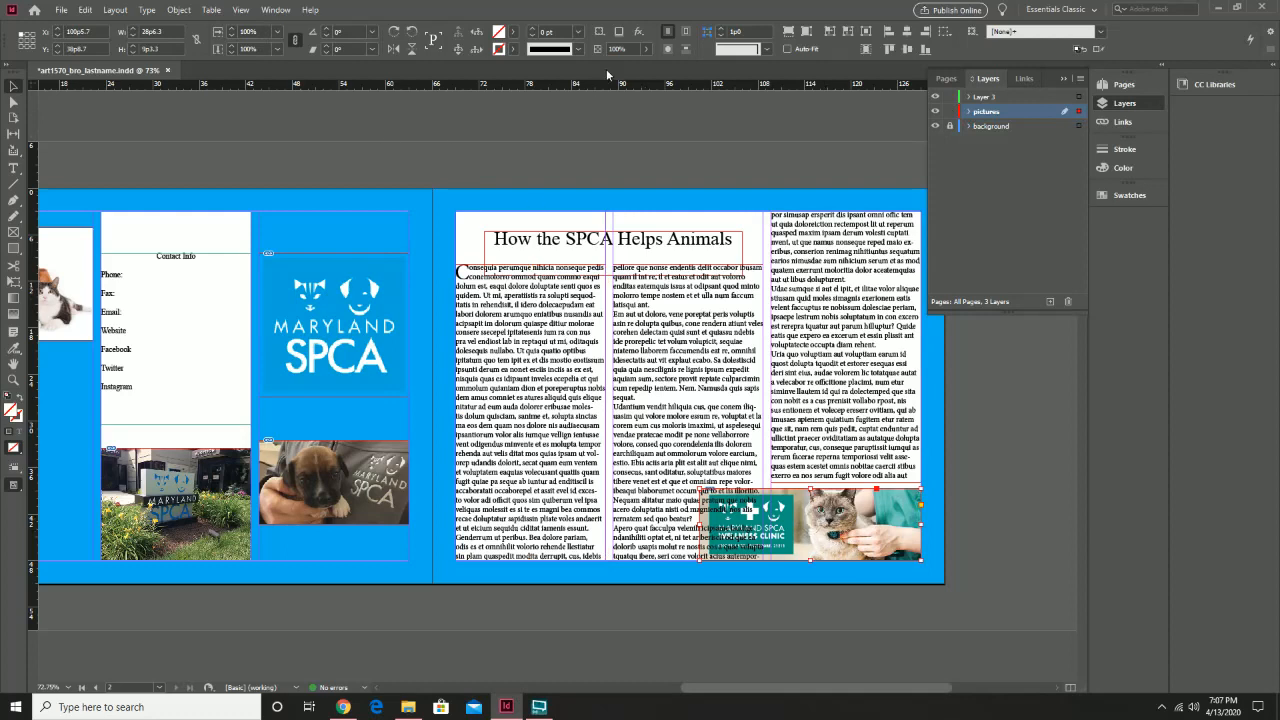
# Wrap the body text around the cat and clinic image's bounding box with a slightly larger offset
pyautogui.click(685, 34)
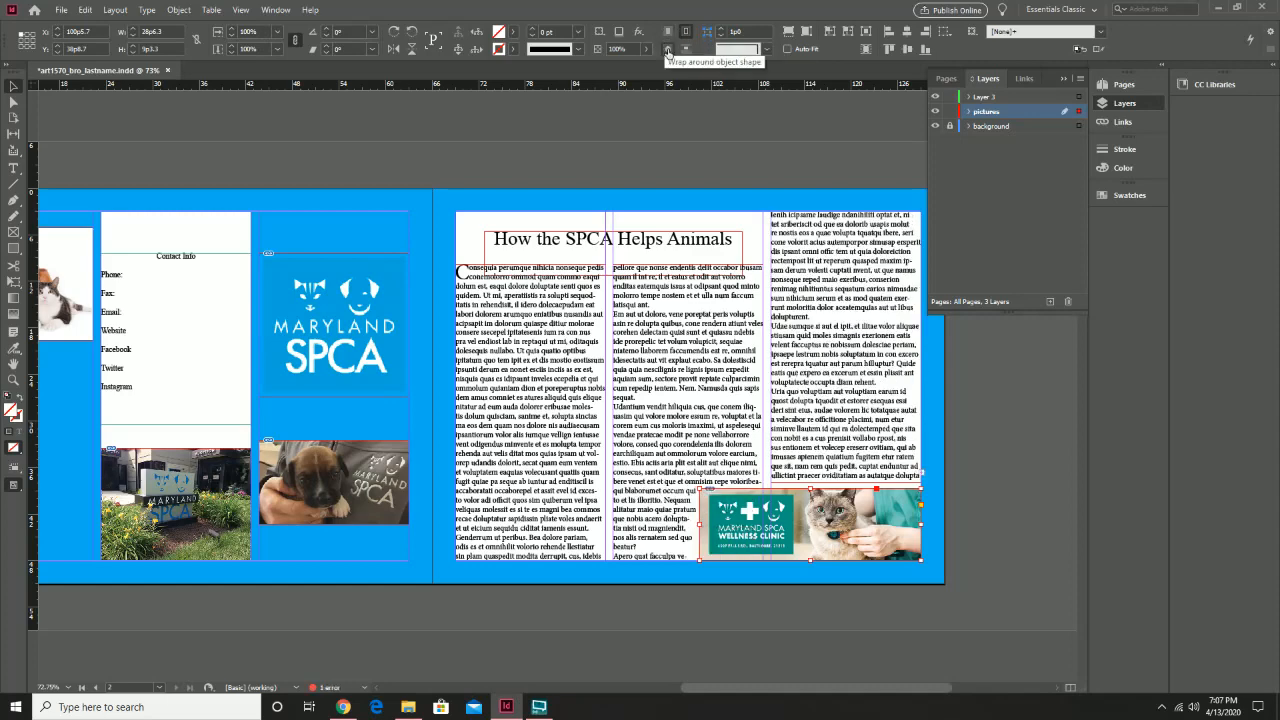
pyautogui.click(668, 50)
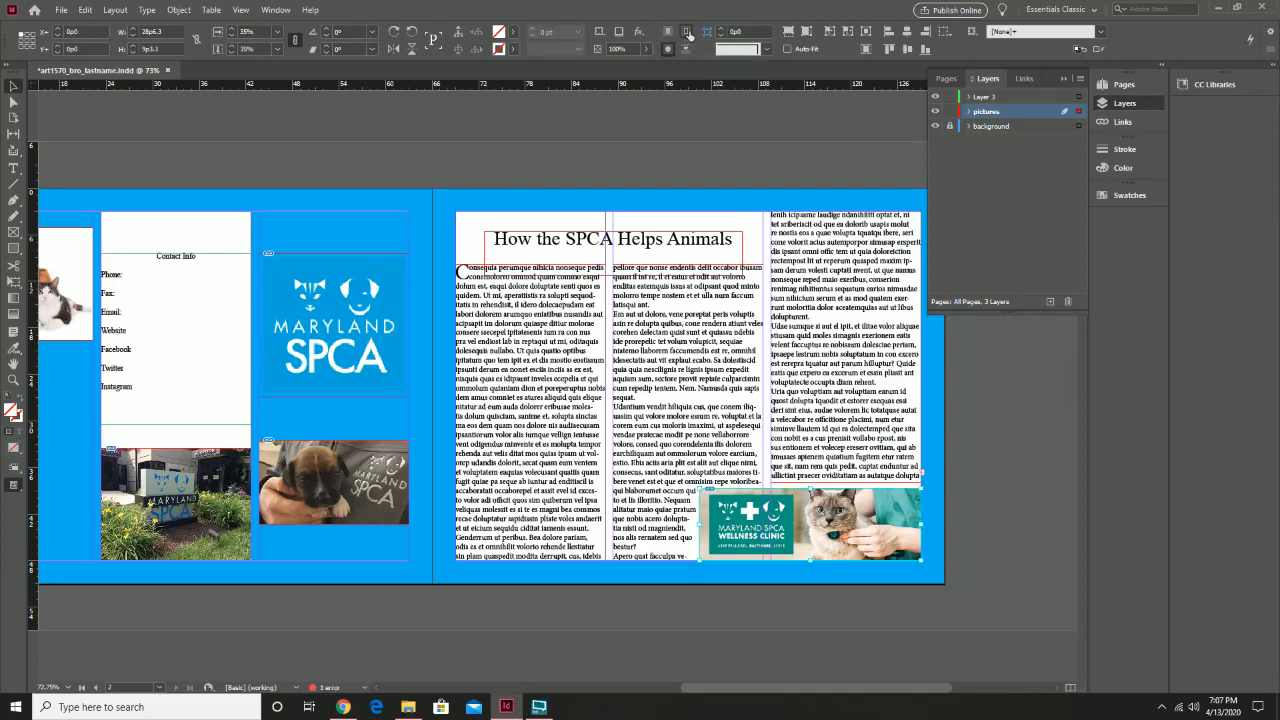
pyautogui.click(687, 34)
pyautogui.click(240, 10)
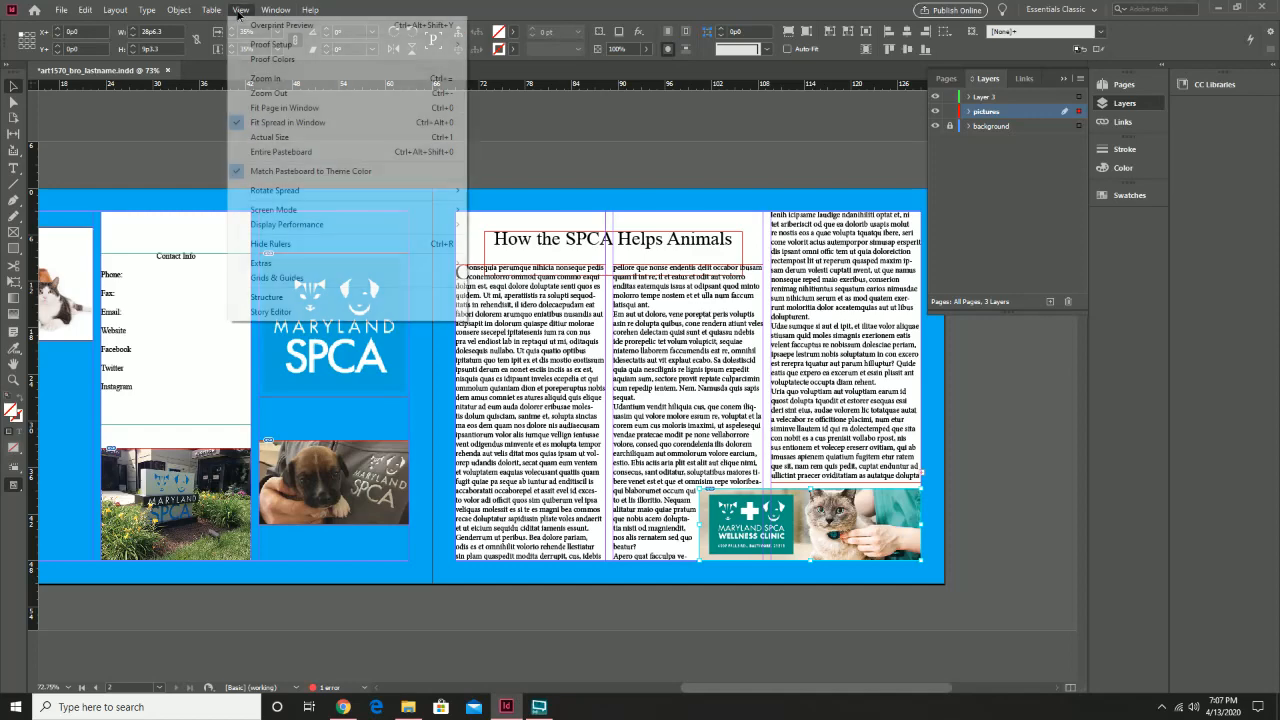
pyautogui.click(356, 353)
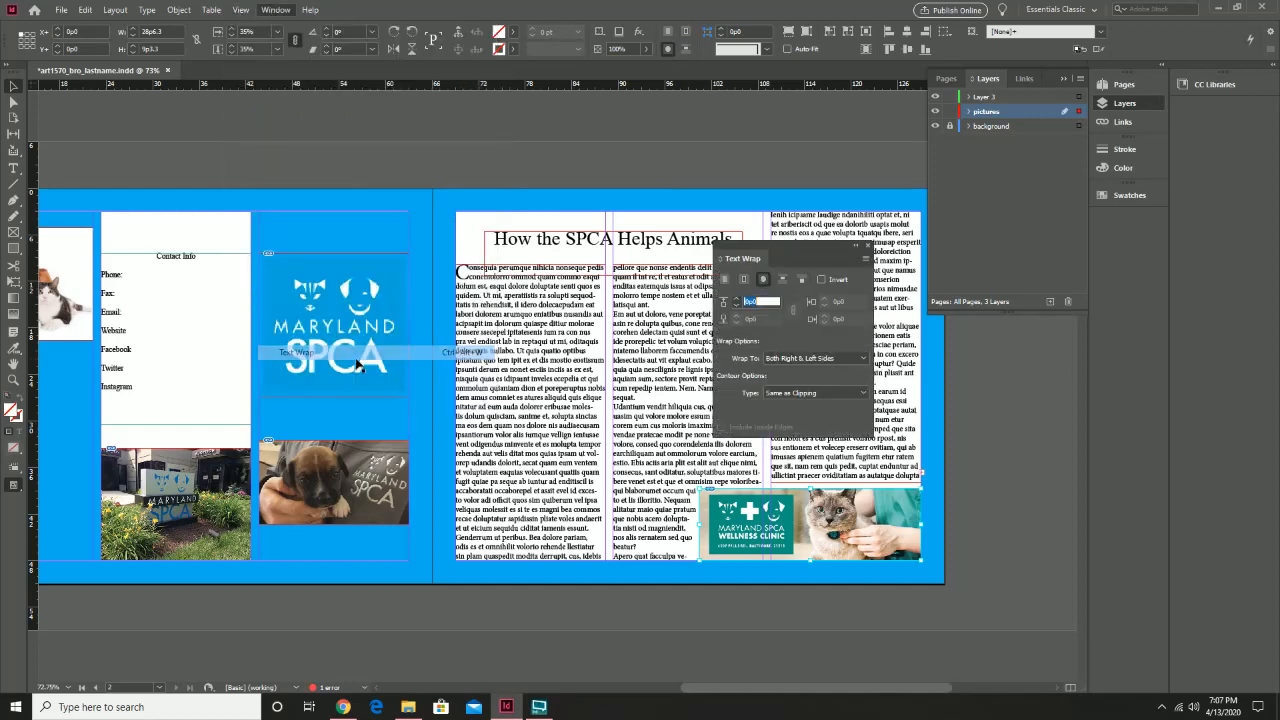
pyautogui.click(734, 299)
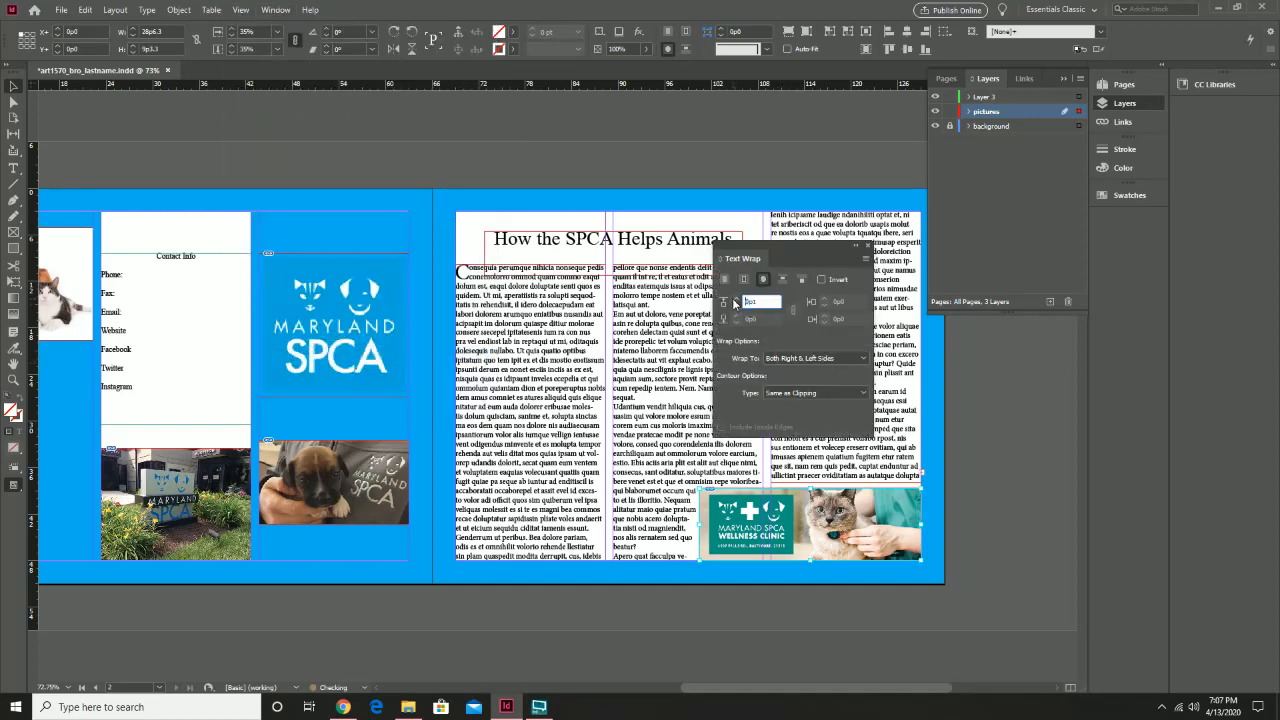
pyautogui.click(734, 299)
pyautogui.click(734, 299)
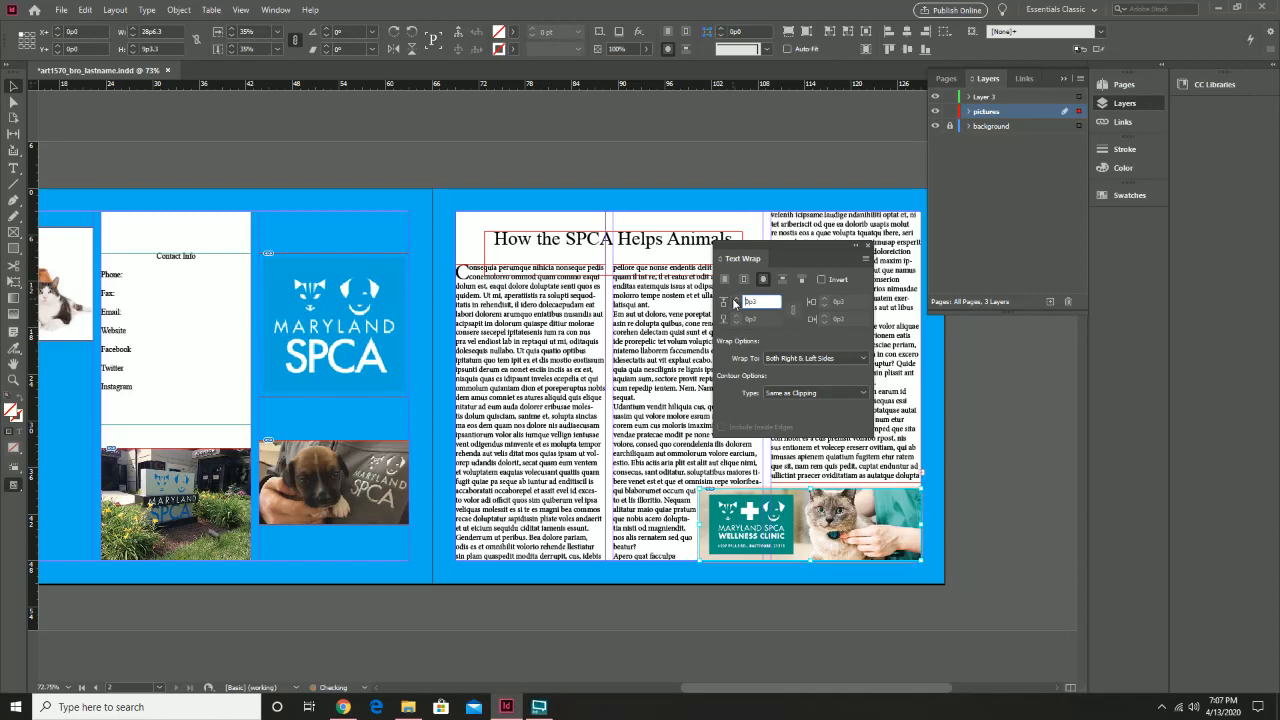
pyautogui.click(734, 299)
pyautogui.click(867, 245)
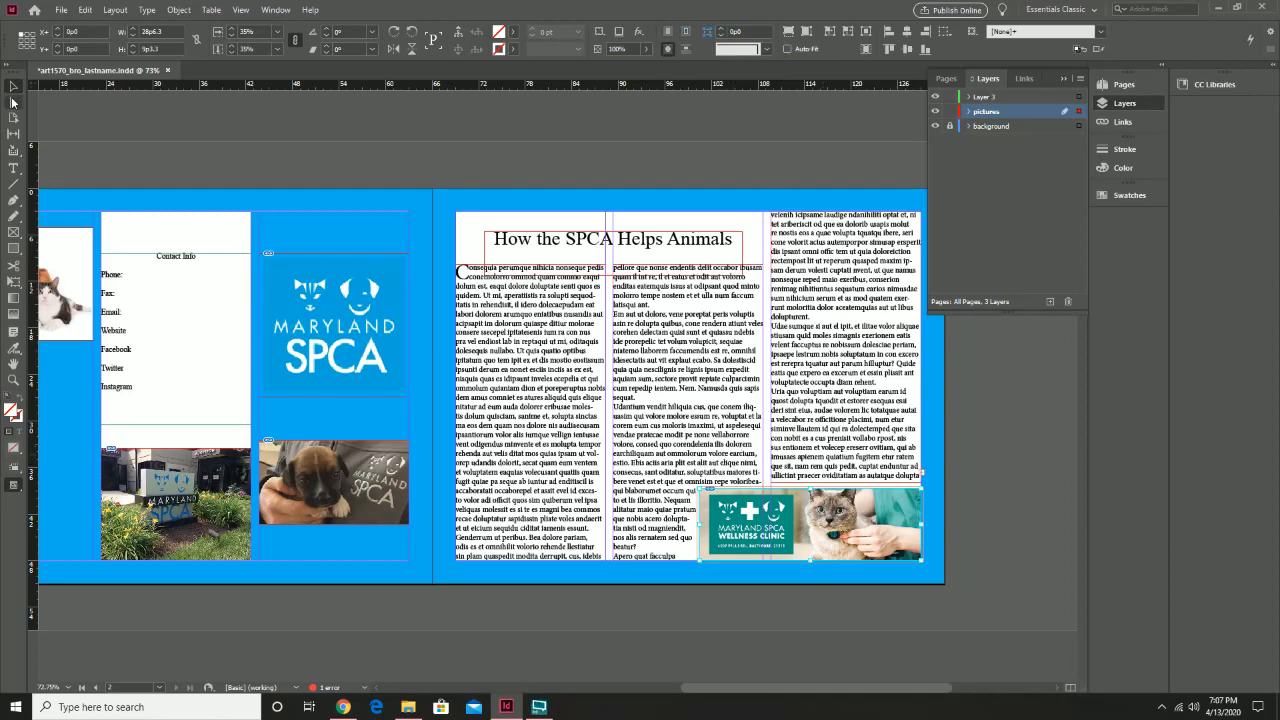
# Select the right-column text frame and bring up the story's context options
pyautogui.click(920, 471)
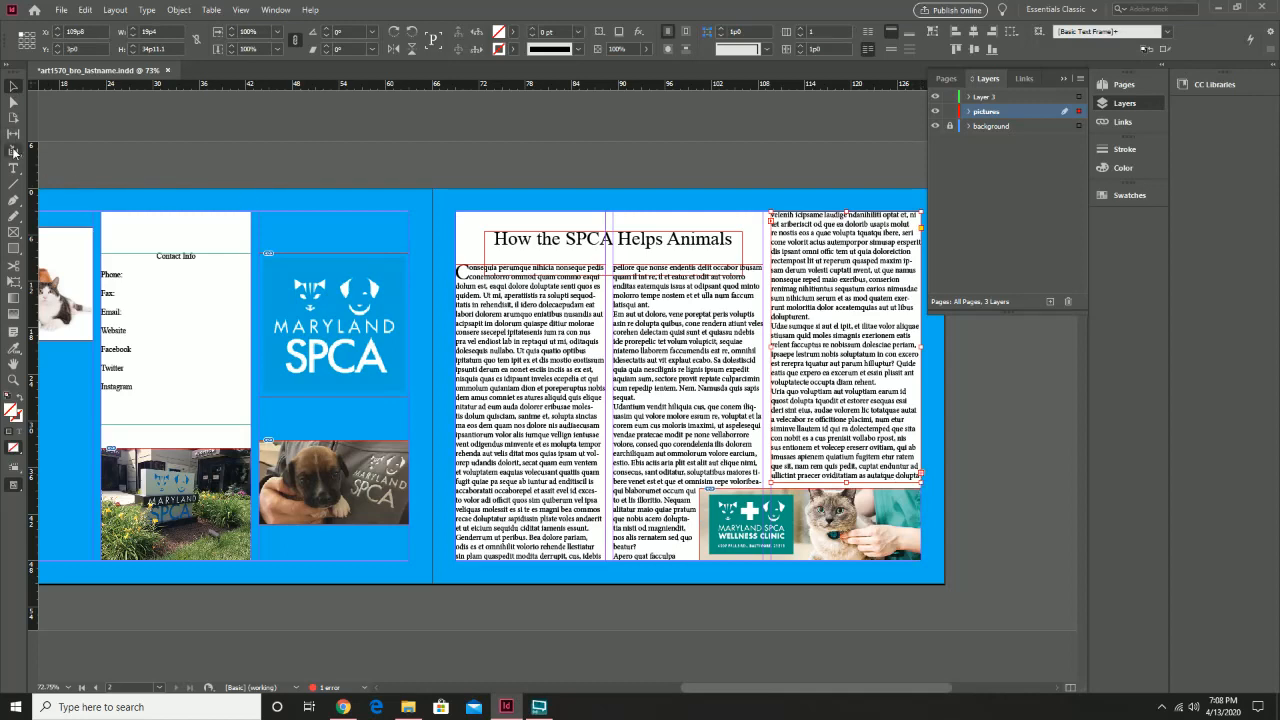
pyautogui.doubleClick(878, 467)
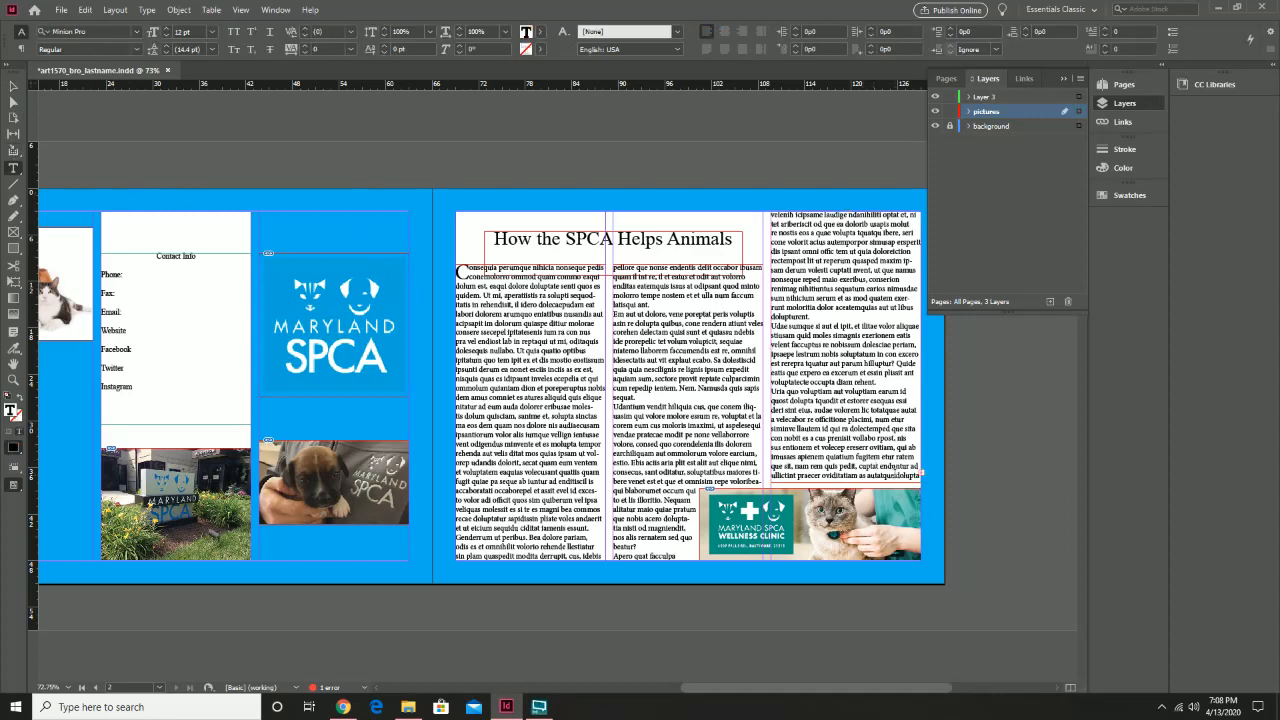
pyautogui.rightClick(895, 477)
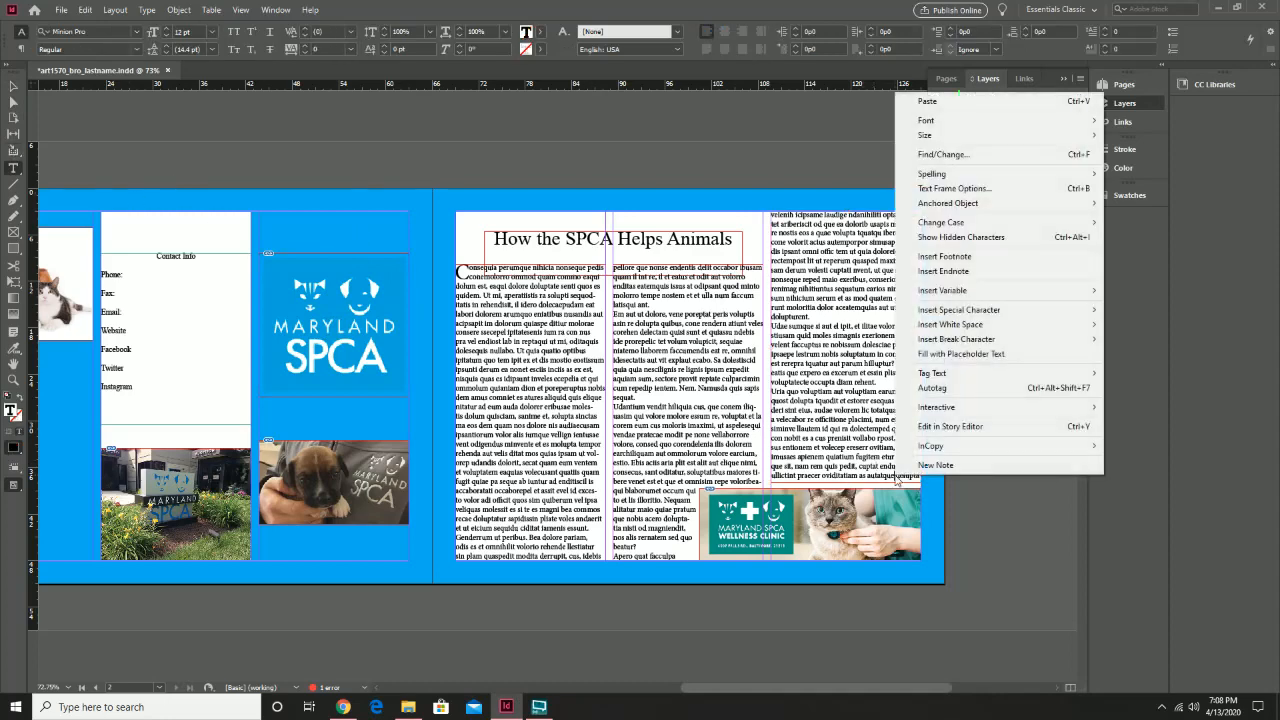
# In Story Editor, delete the overset text so the story ends at "as autatque dolupta"
pyautogui.click(950, 426)
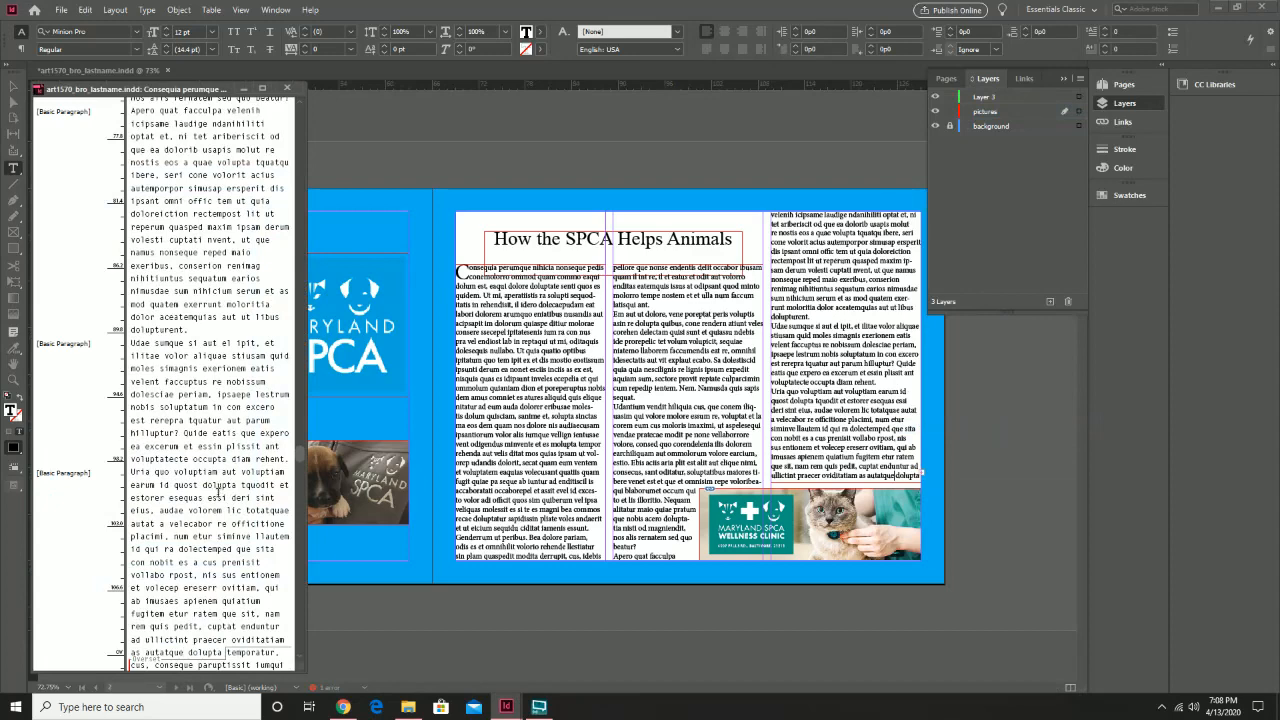
pyautogui.scroll(-3, 205, 568)
pyautogui.scroll(-3, 205, 568)
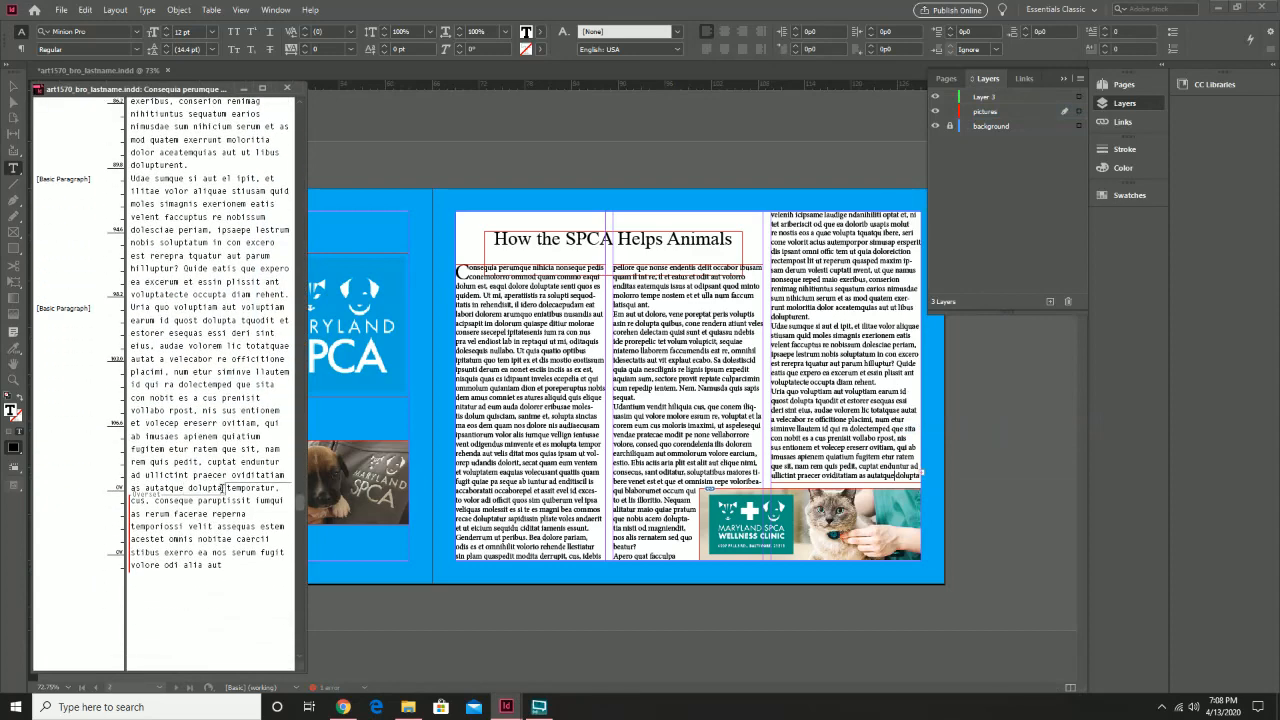
pyautogui.moveTo(222, 488); pyautogui.dragTo(325, 611)
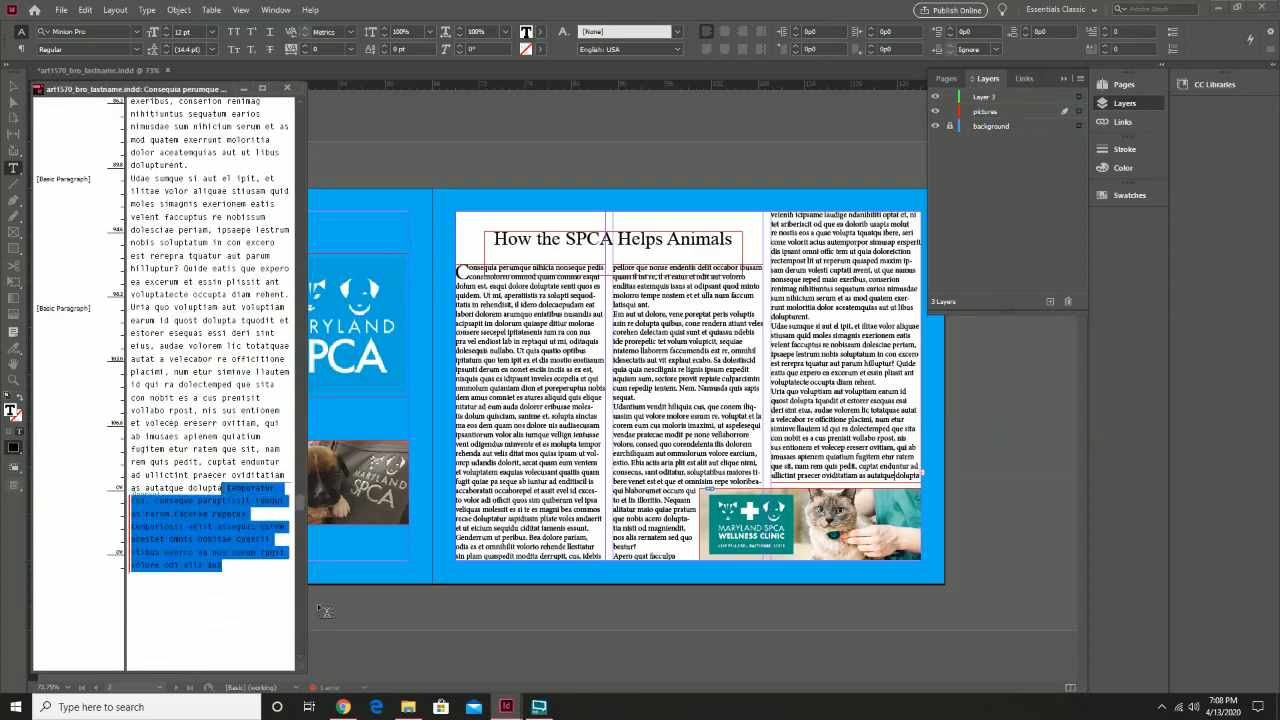
pyautogui.press('BackSpace')
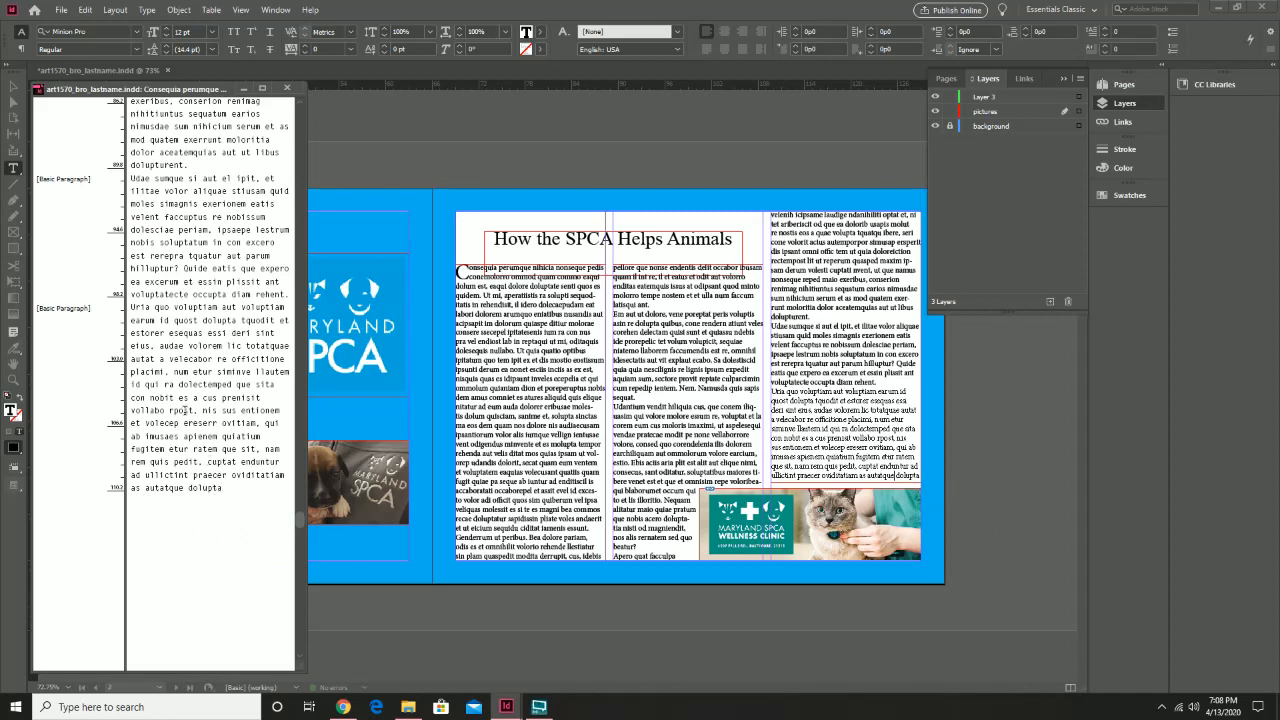
pyautogui.click(289, 89)
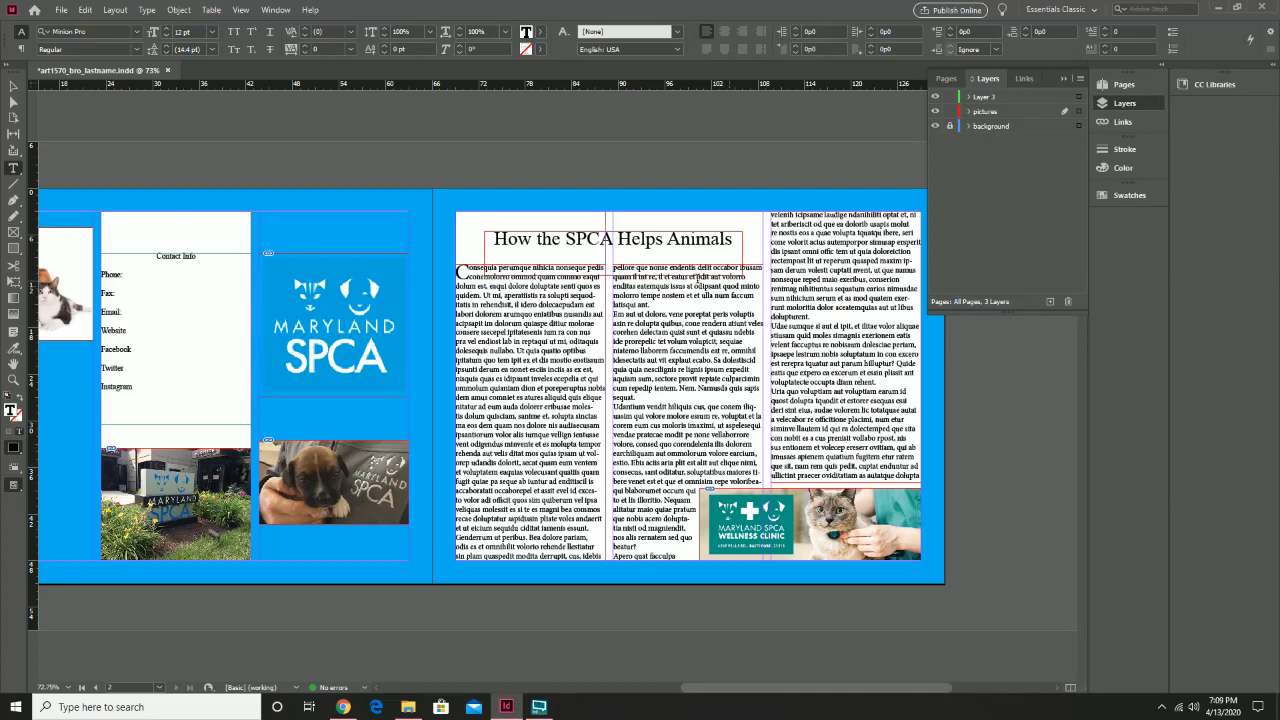
# Delete one word from the first body column, select the right text frame, and pan the spread into view
pyautogui.doubleClick(528, 386)
pyautogui.press('BackSpace')
pyautogui.click(16, 87)
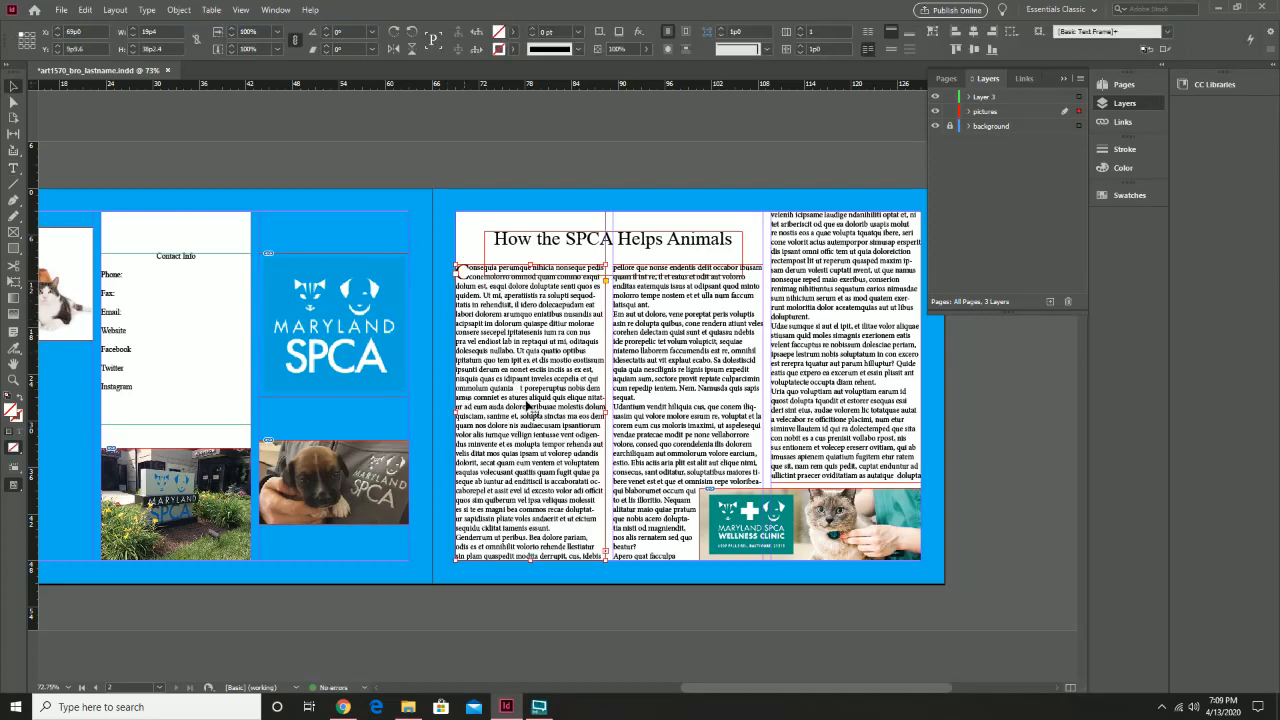
pyautogui.click(823, 367)
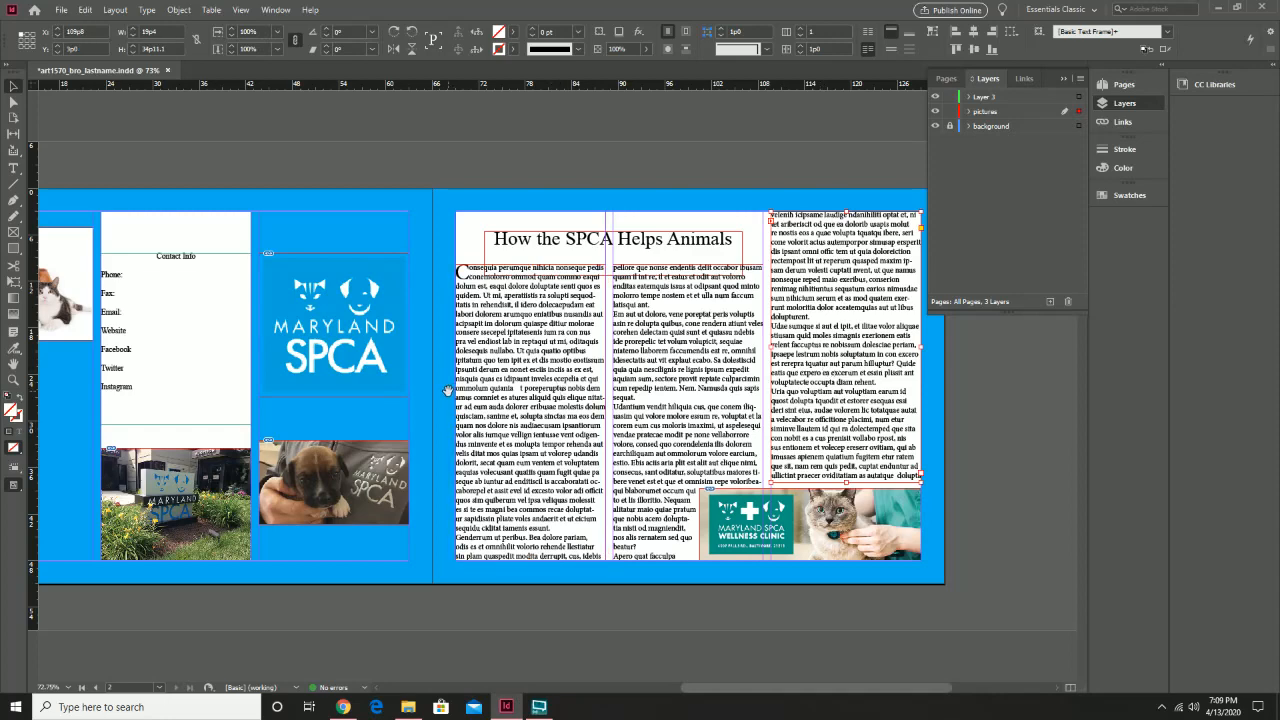
pyautogui.moveTo(450, 392); pyautogui.dragTo(572, 398)
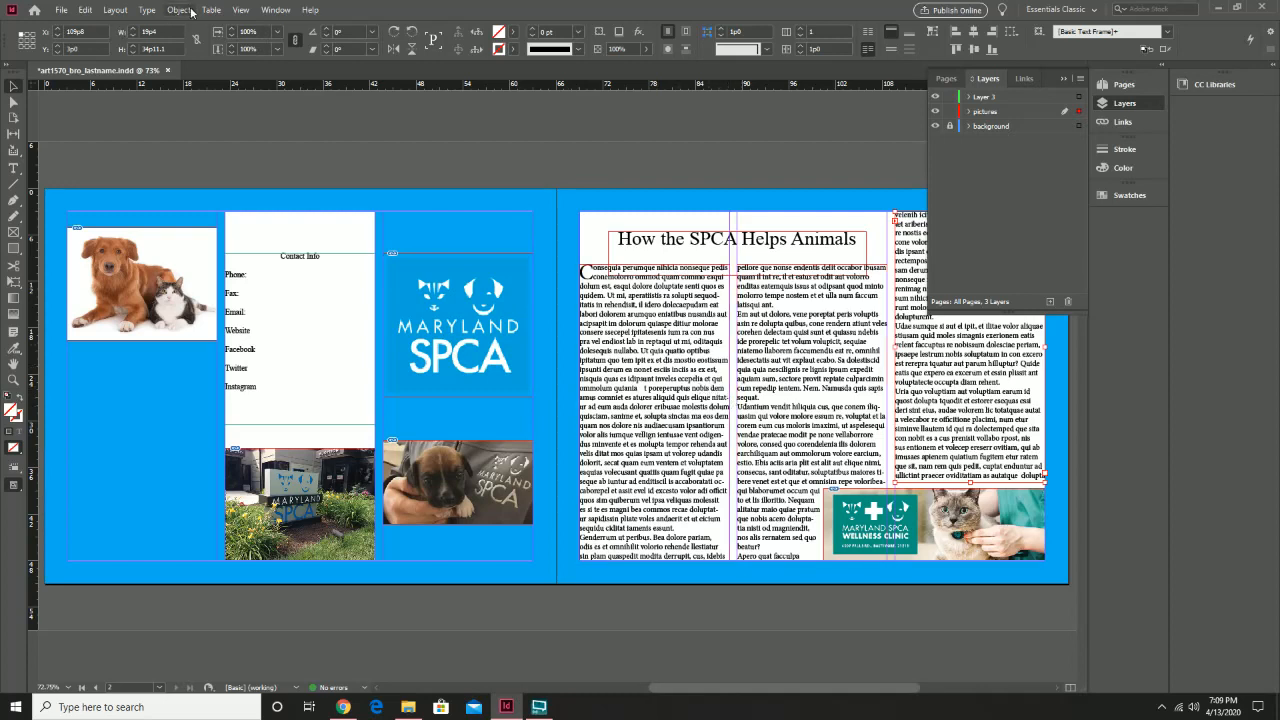
# Preview the spread without frame edges and guides, and render it at High Quality Display
pyautogui.click(241, 10)
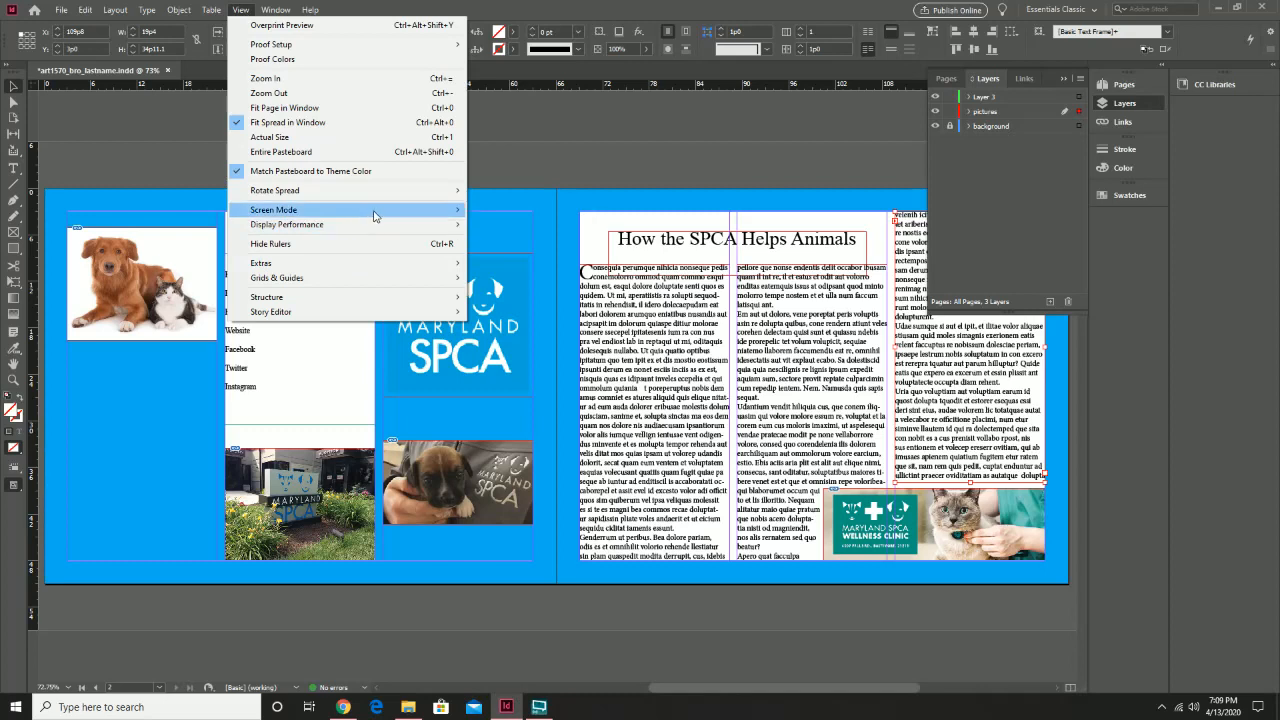
pyautogui.moveTo(374, 216)
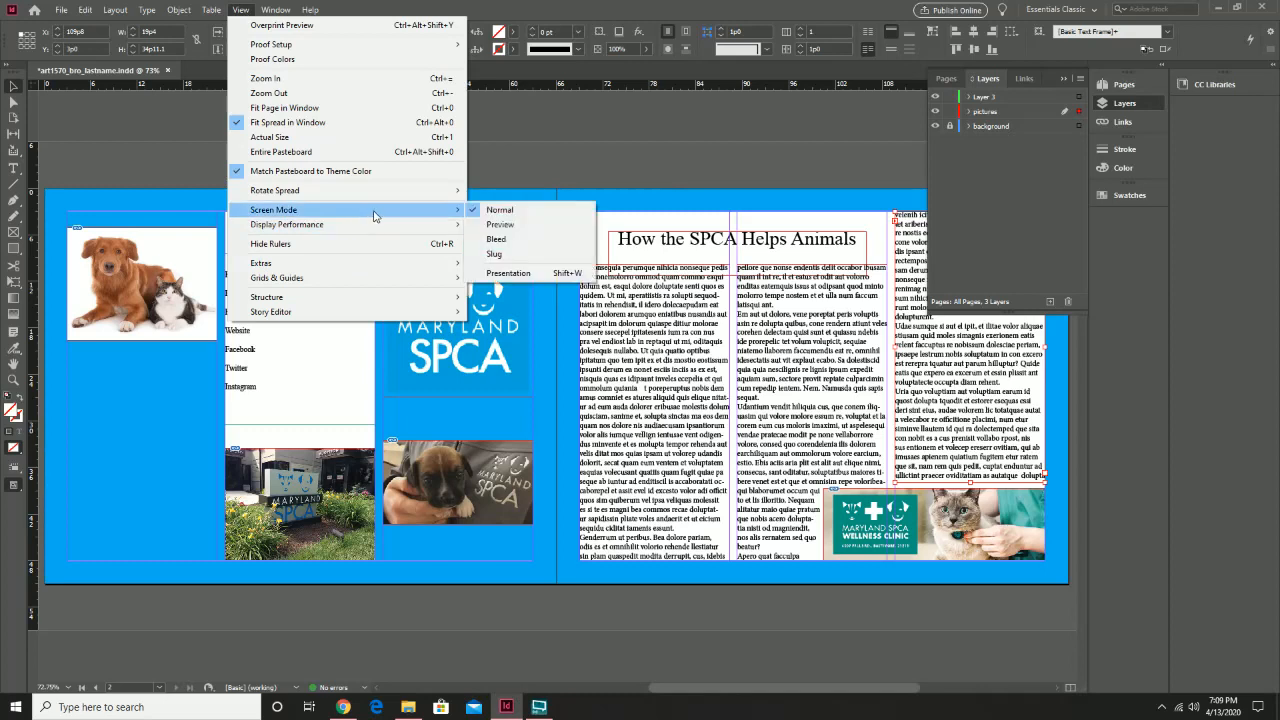
pyautogui.click(510, 224)
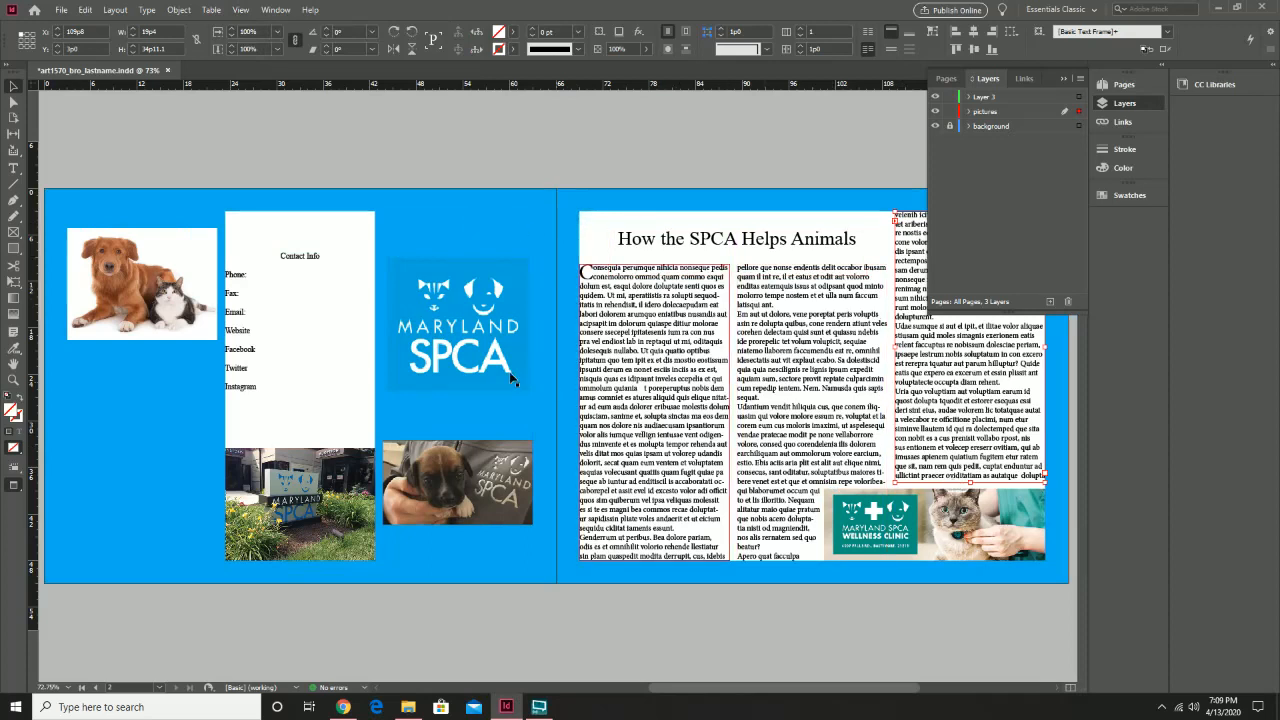
pyautogui.click(147, 10)
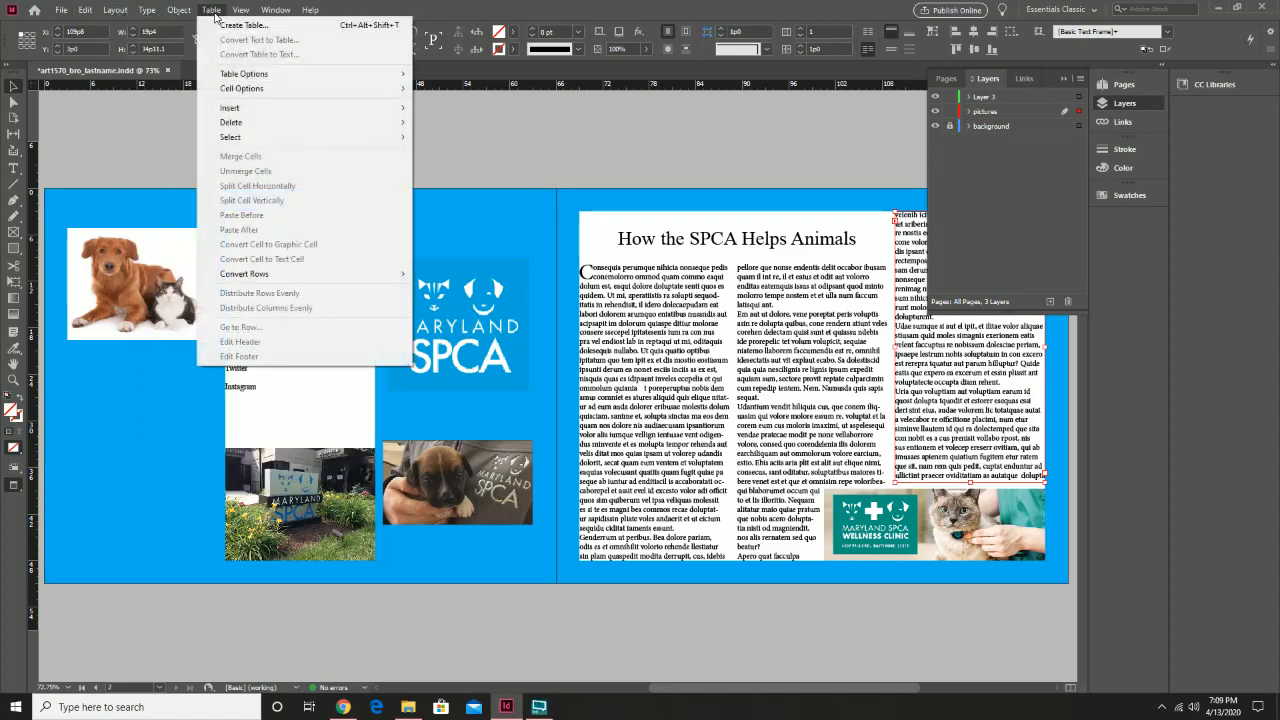
pyautogui.moveTo(238, 14)
pyautogui.moveTo(390, 265)
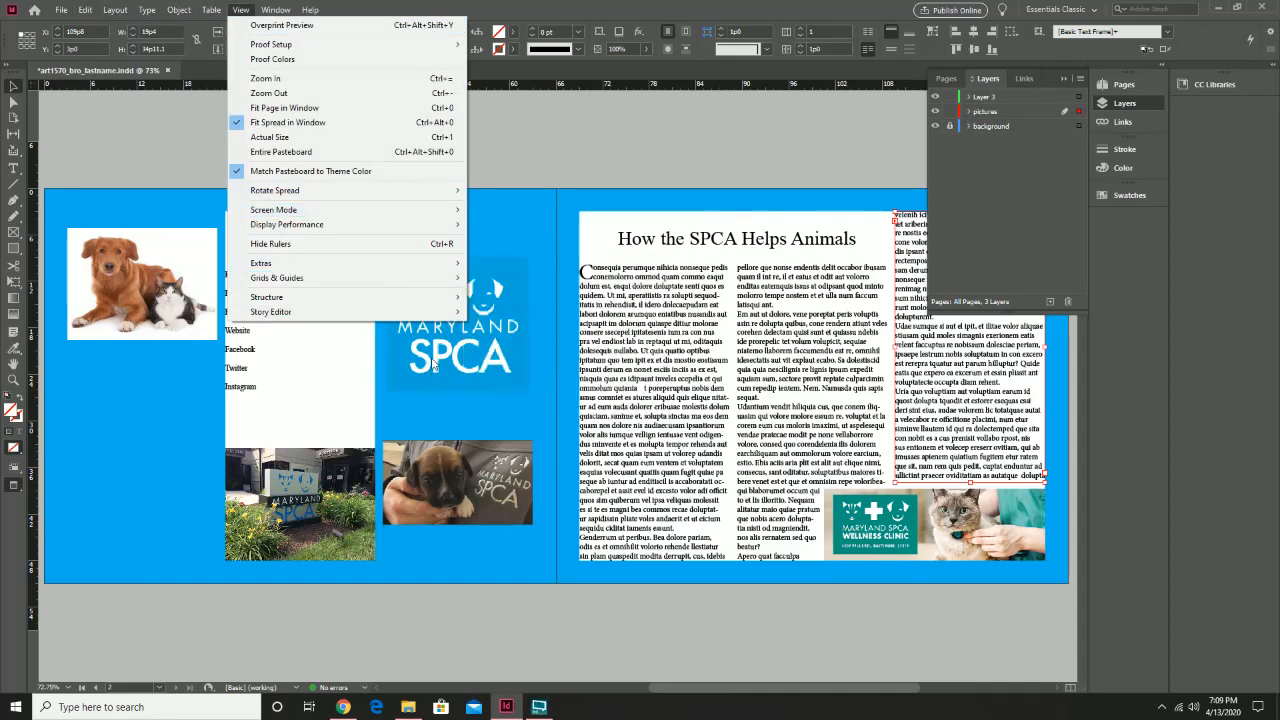
pyautogui.moveTo(366, 222)
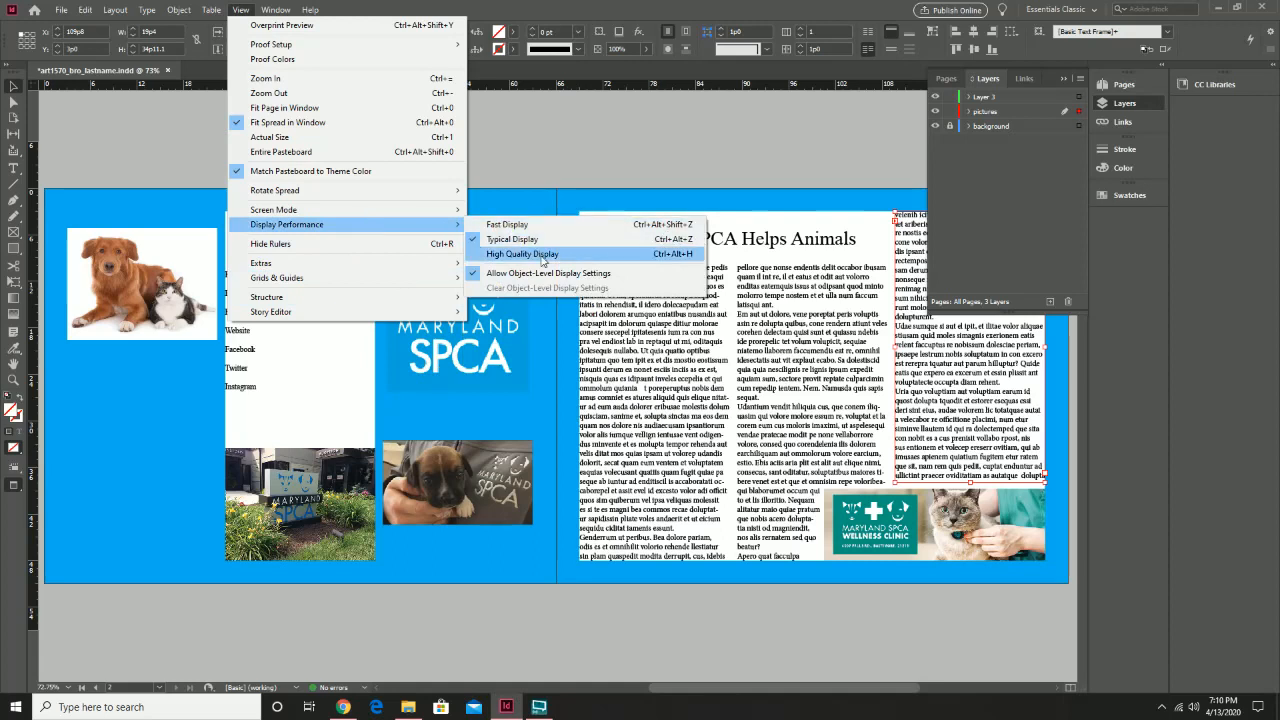
pyautogui.click(542, 256)
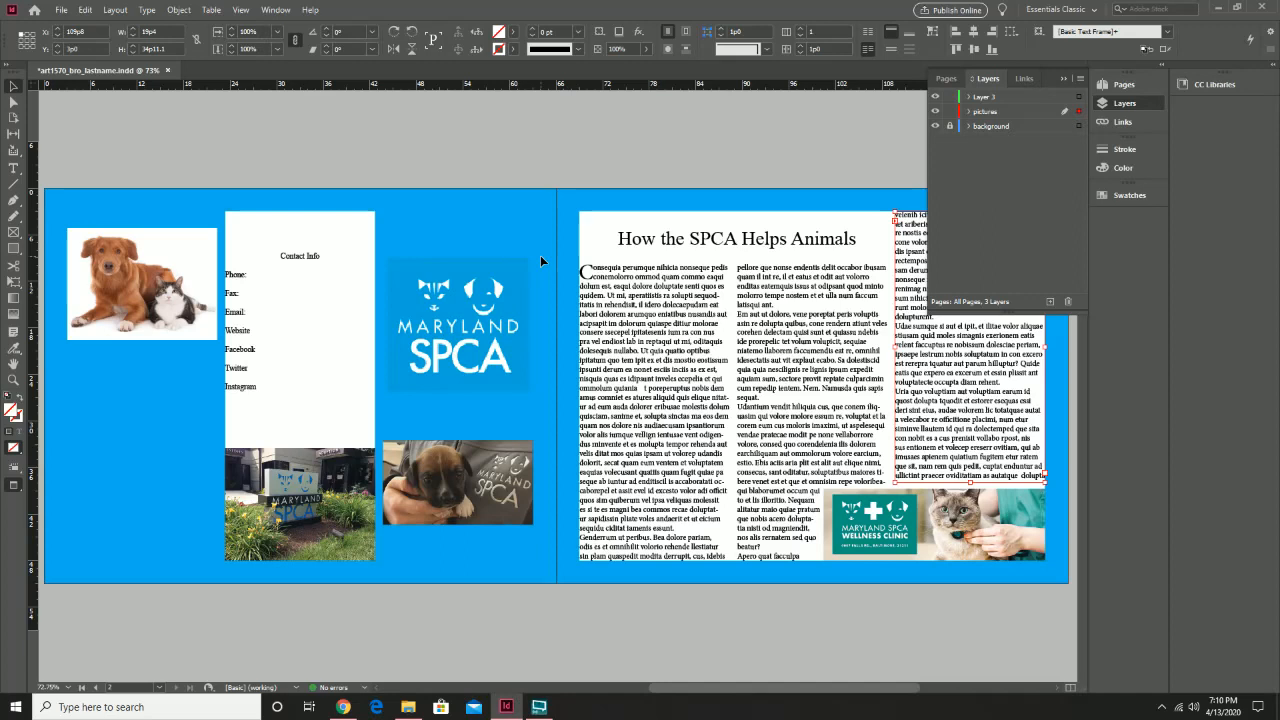
# Set the display performance back to Typical Display
pyautogui.click(243, 10)
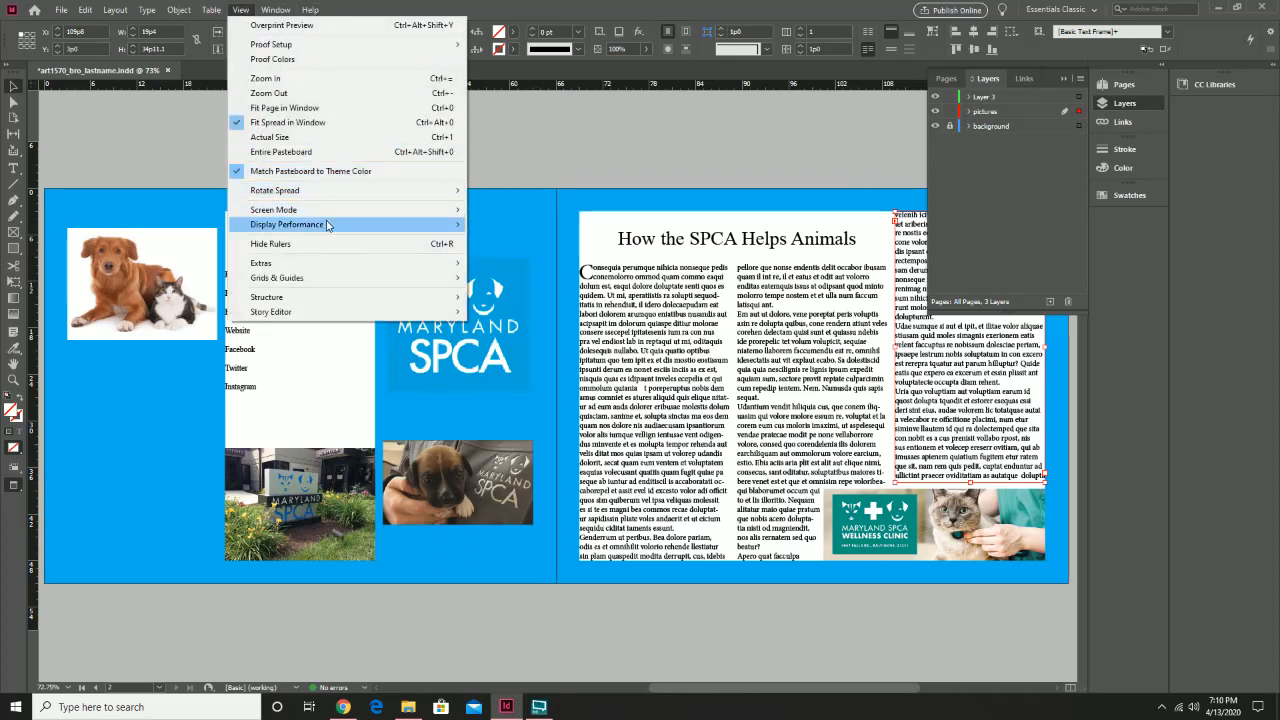
pyautogui.moveTo(328, 225)
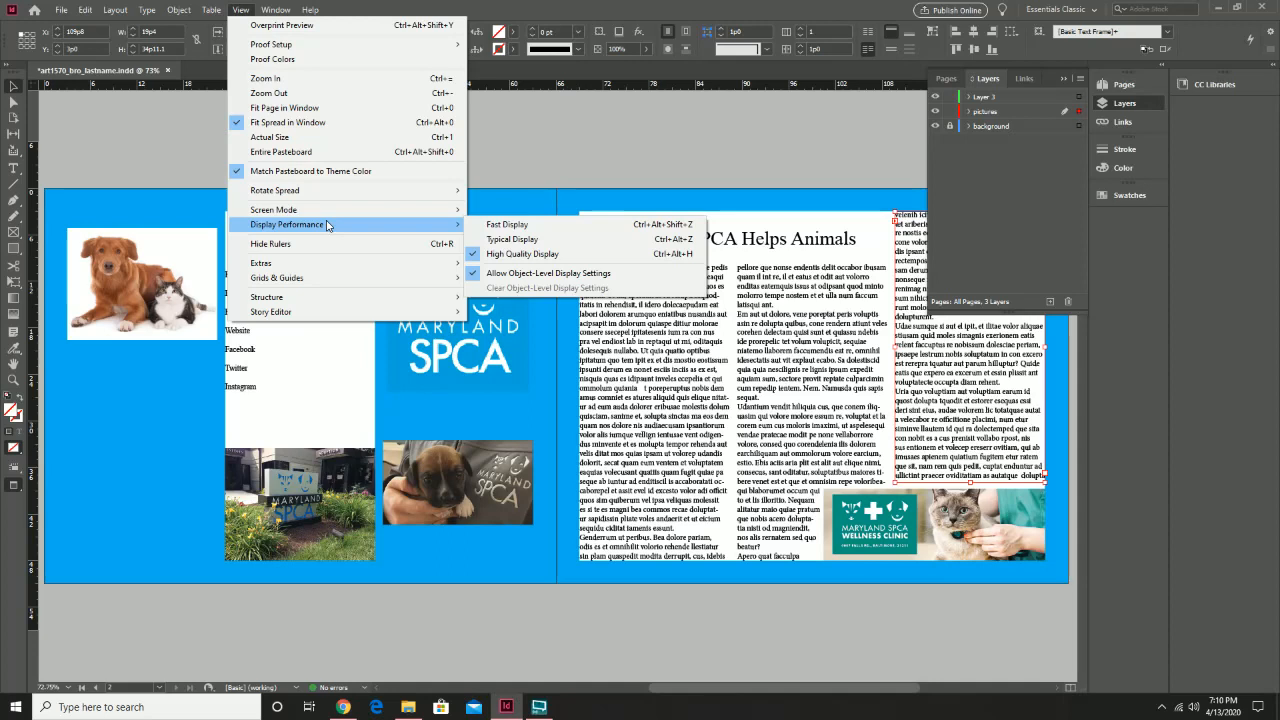
pyautogui.click(508, 240)
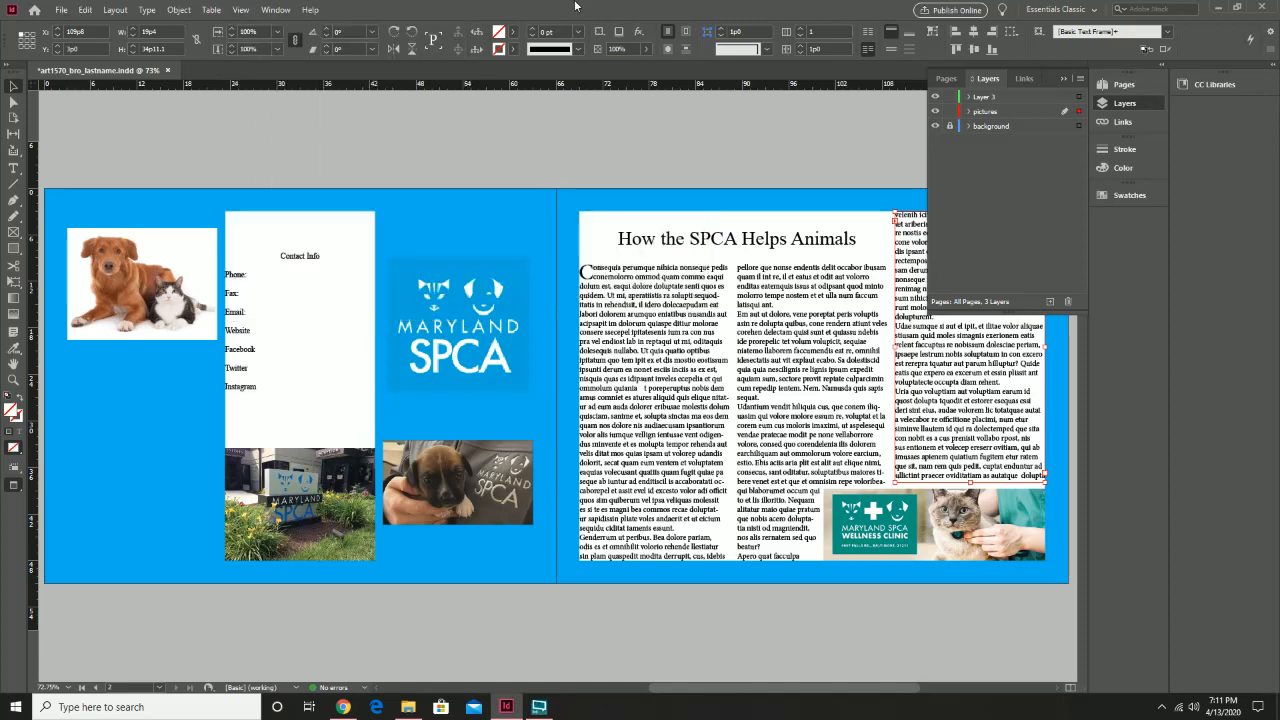
pyautogui.click(61, 9)
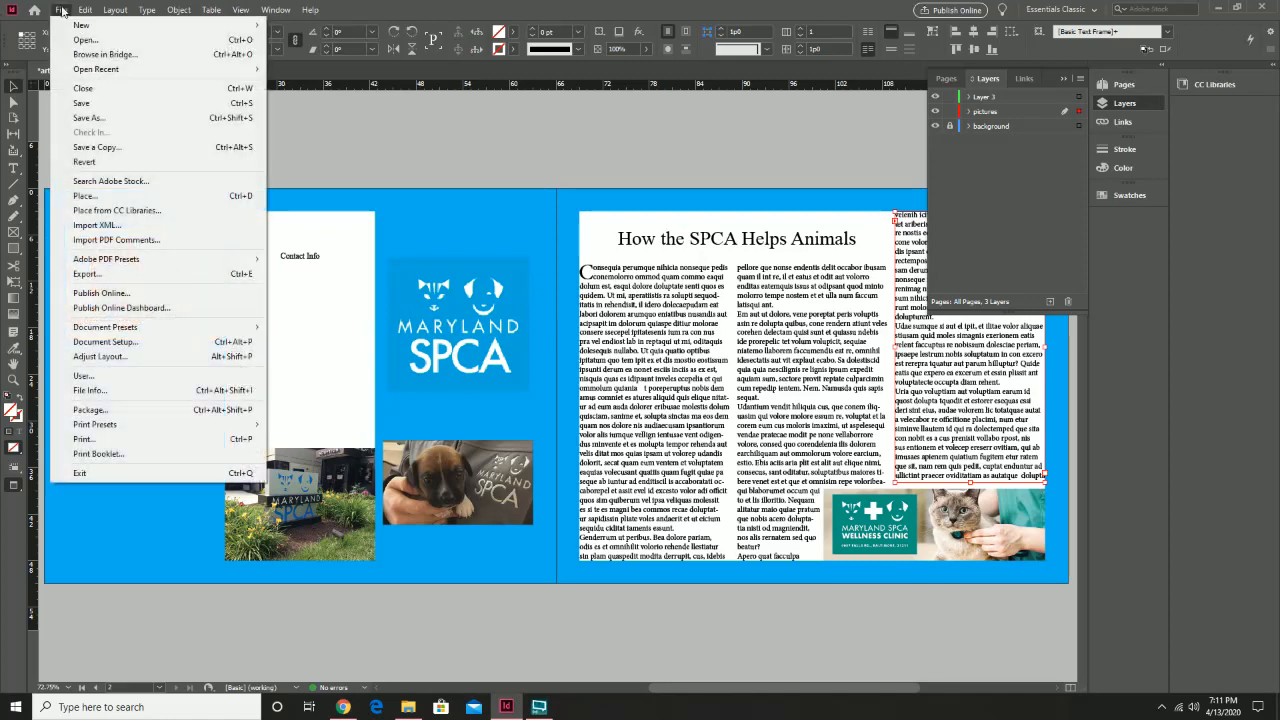
# Save the brochure, export it as art1570_bro_lastname.pdf to bro_pics, and minimise InDesign
pyautogui.click(108, 103)
pyautogui.click(61, 9)
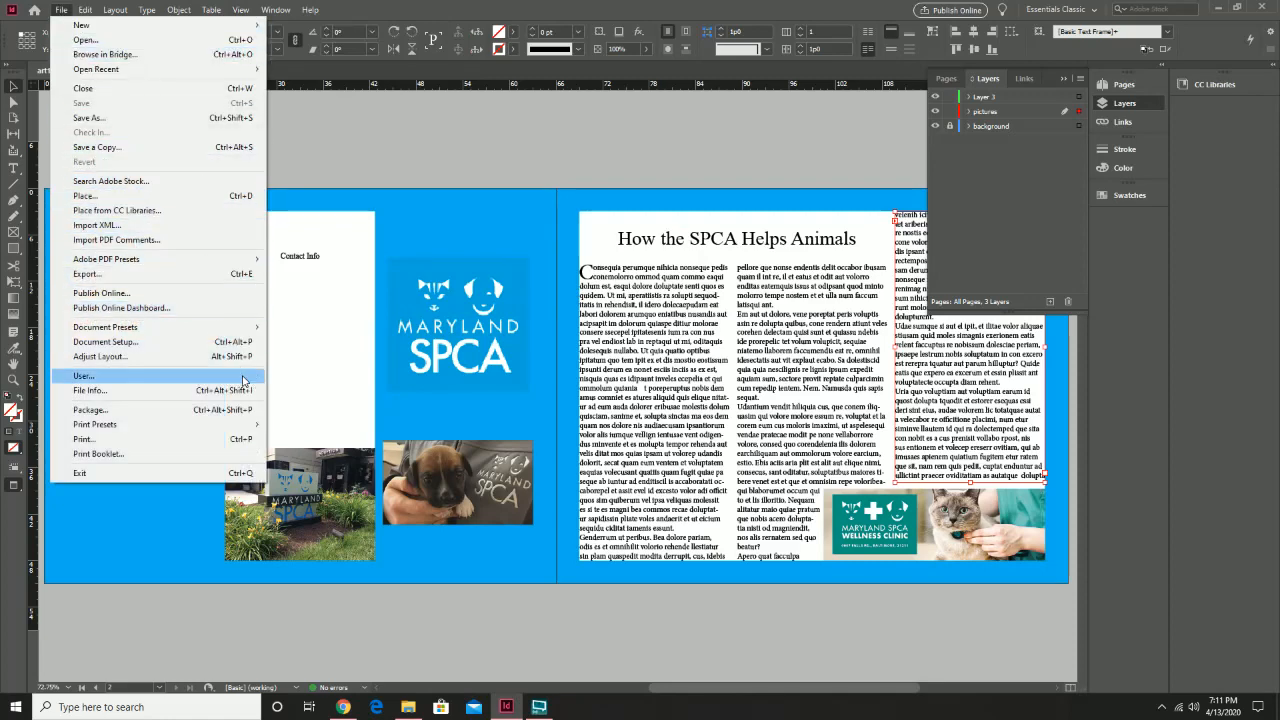
pyautogui.click(232, 273)
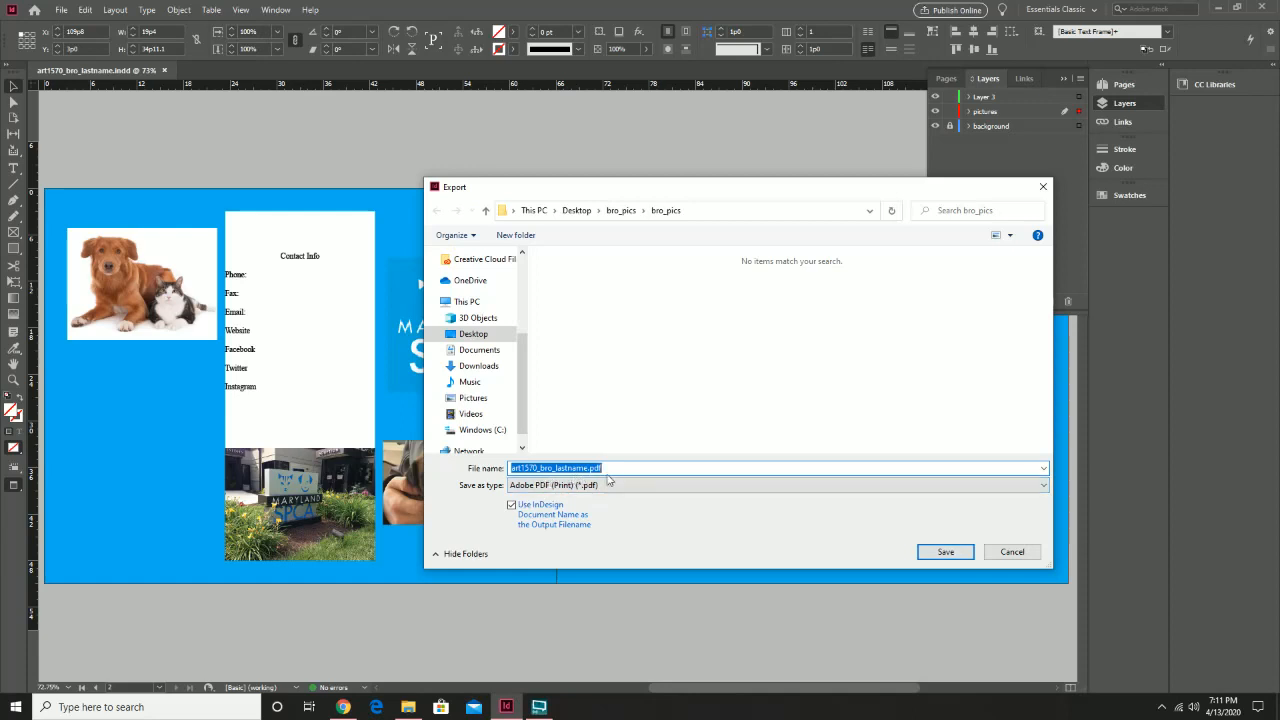
pyautogui.click(945, 552)
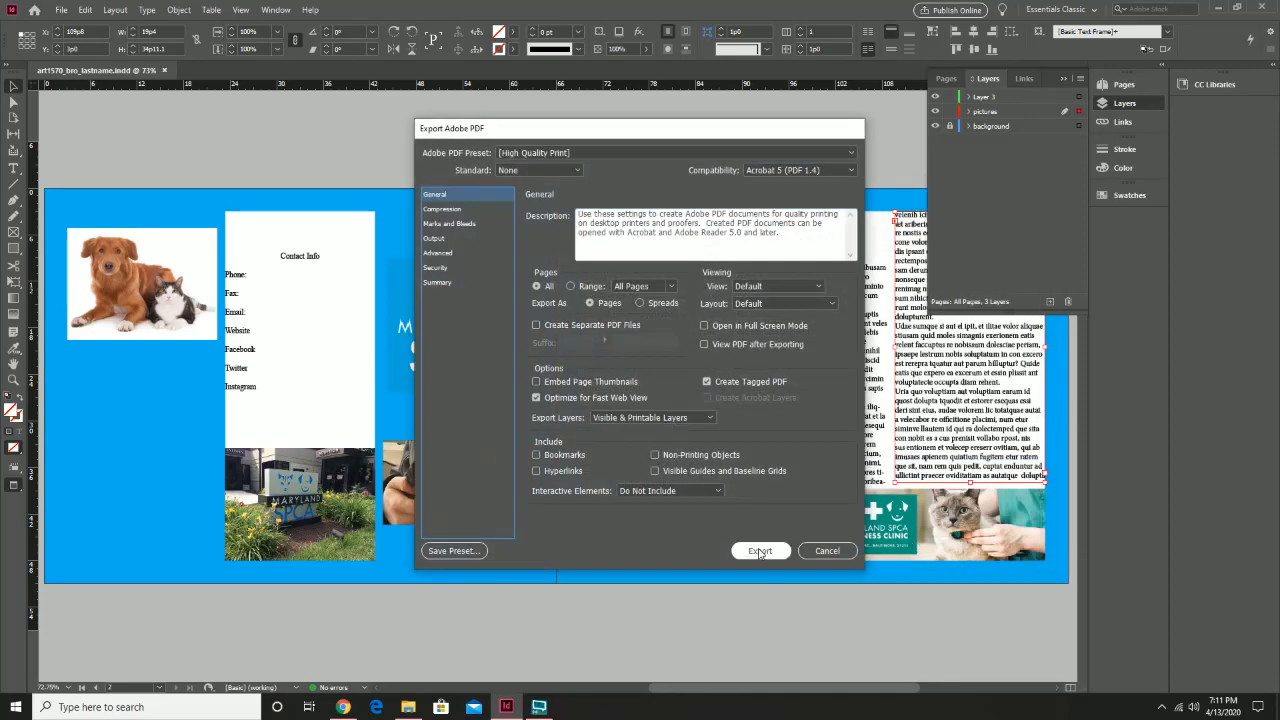
pyautogui.click(760, 551)
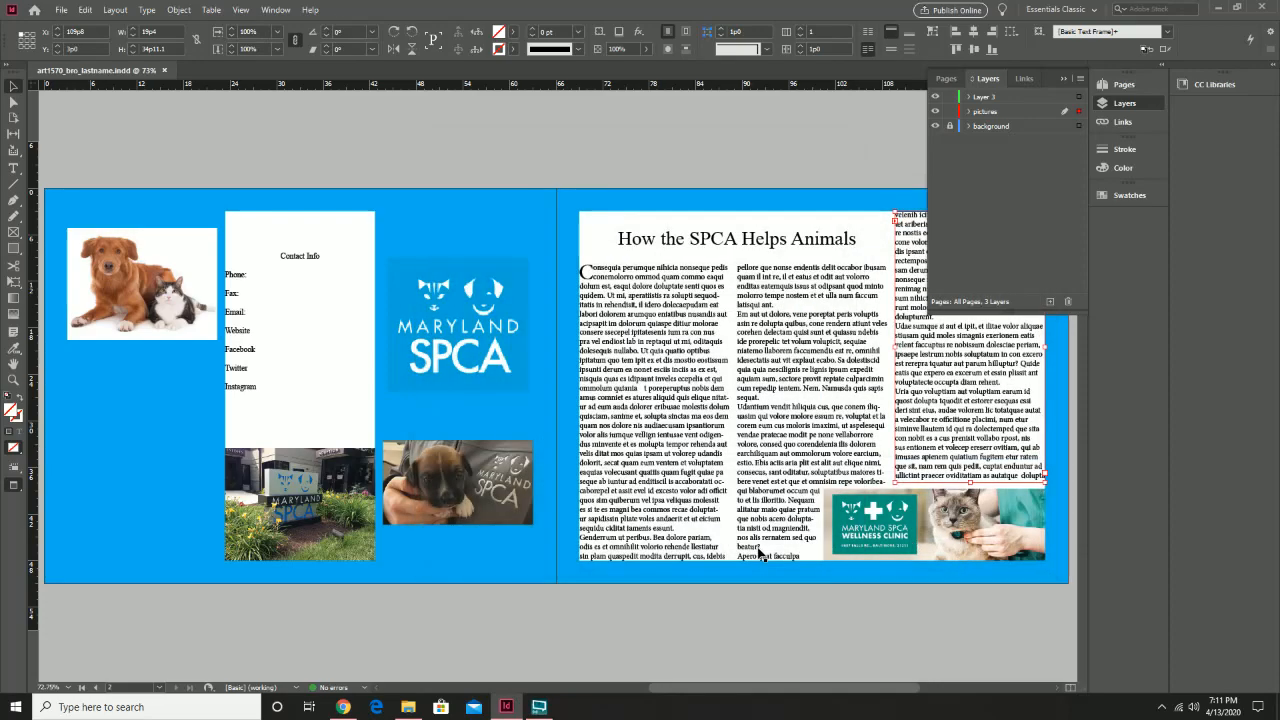
pyautogui.click(1218, 8)
# Open the exported brochure PDF from bro_pics in Edge, scroll through both pages, then close Edge and Explorer
pyautogui.doubleClick(683, 160)
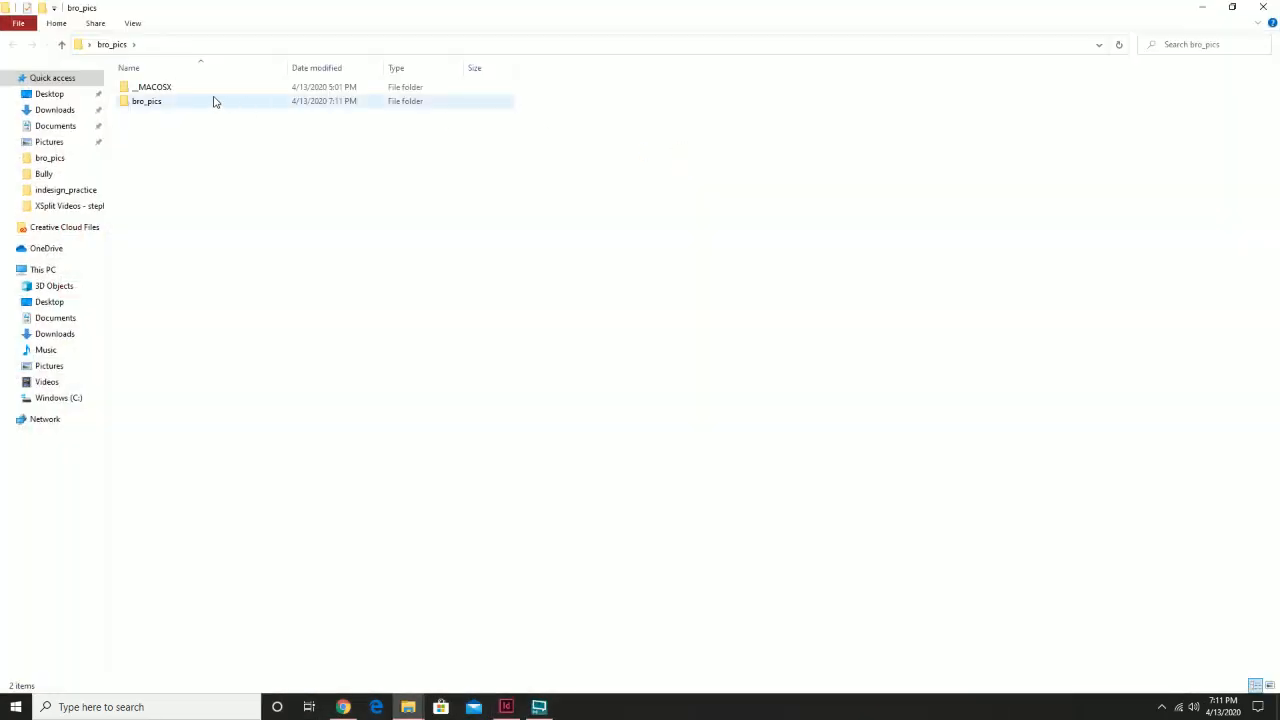
pyautogui.doubleClick(151, 101)
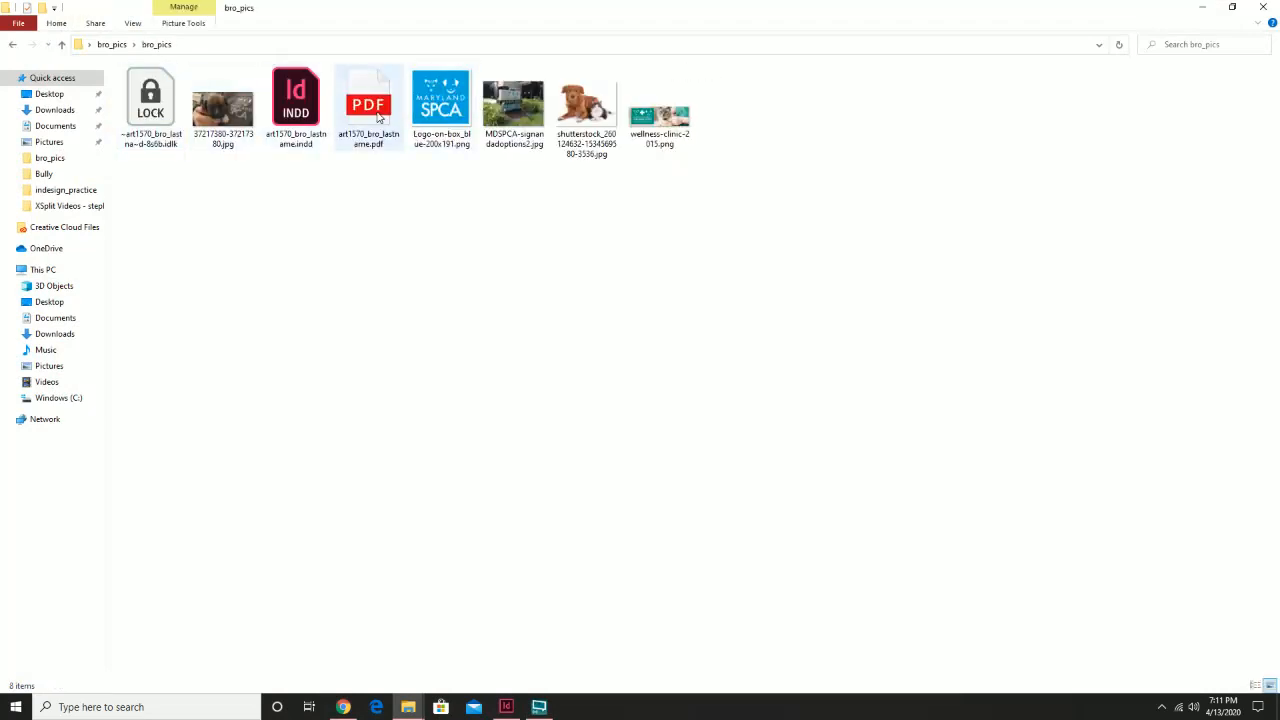
pyautogui.click(378, 118)
pyautogui.doubleClick(378, 118)
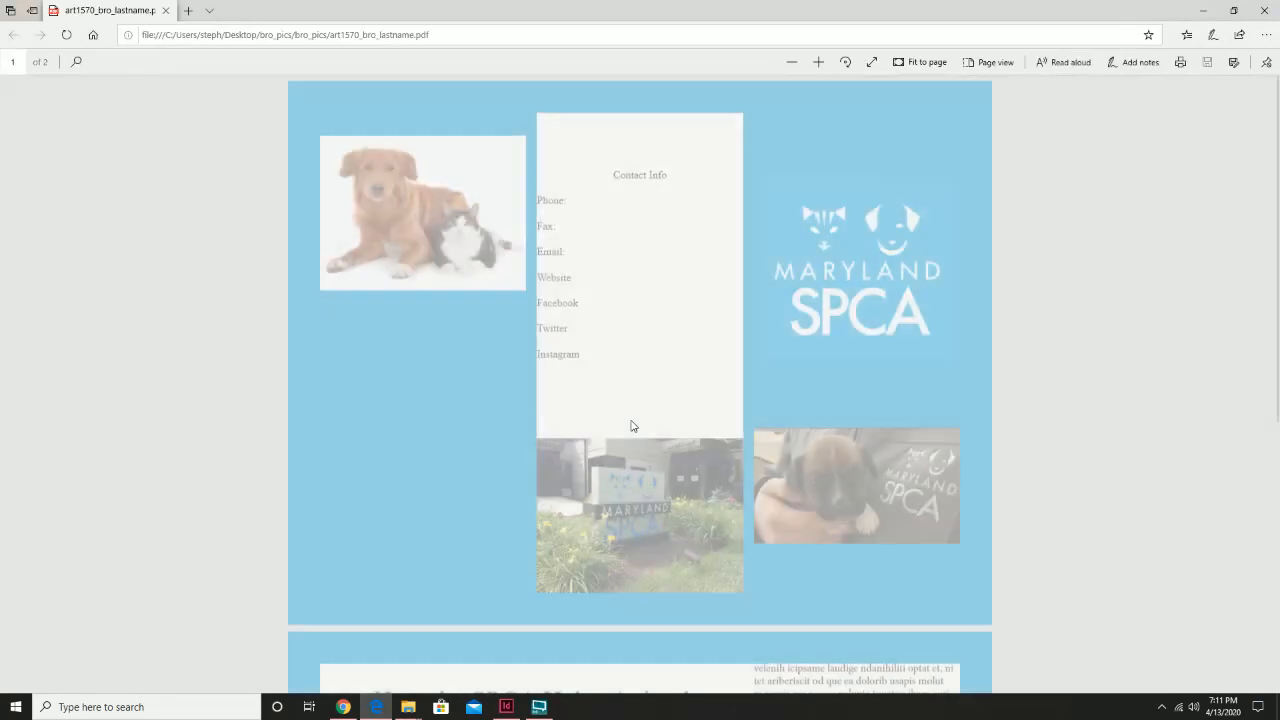
pyautogui.scroll(-5, 613, 436)
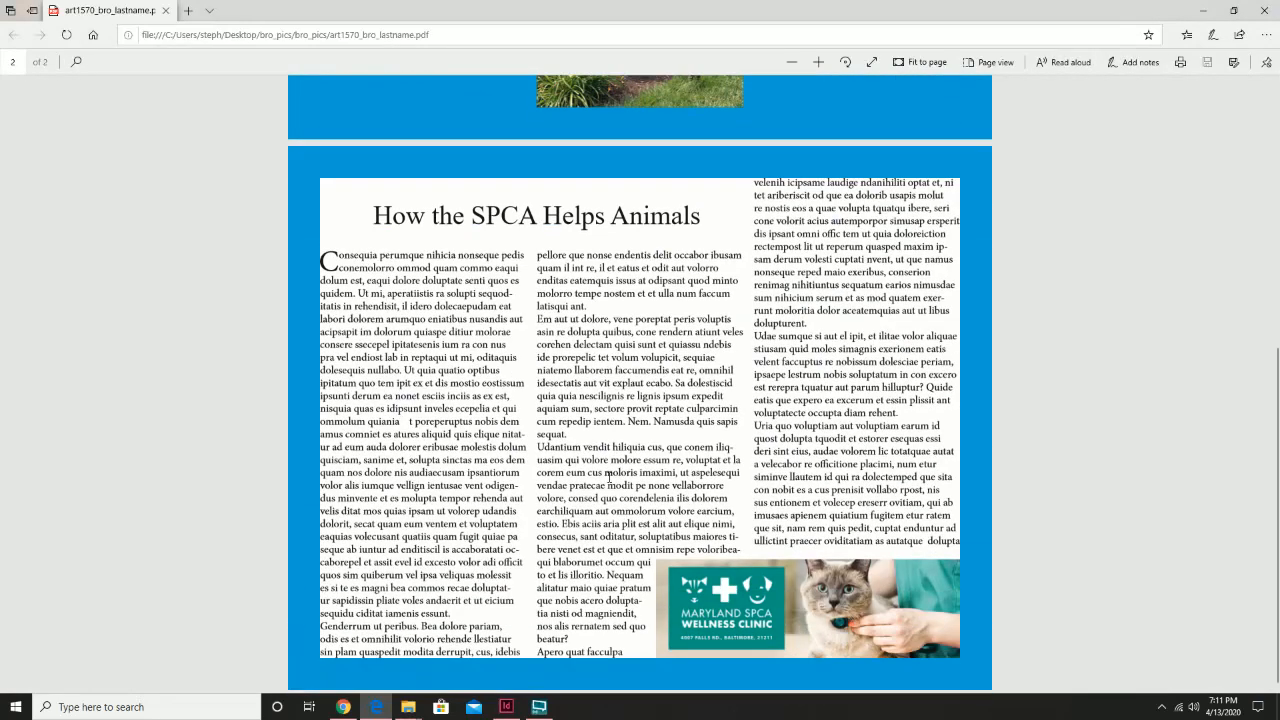
pyautogui.scroll(5, 608, 476)
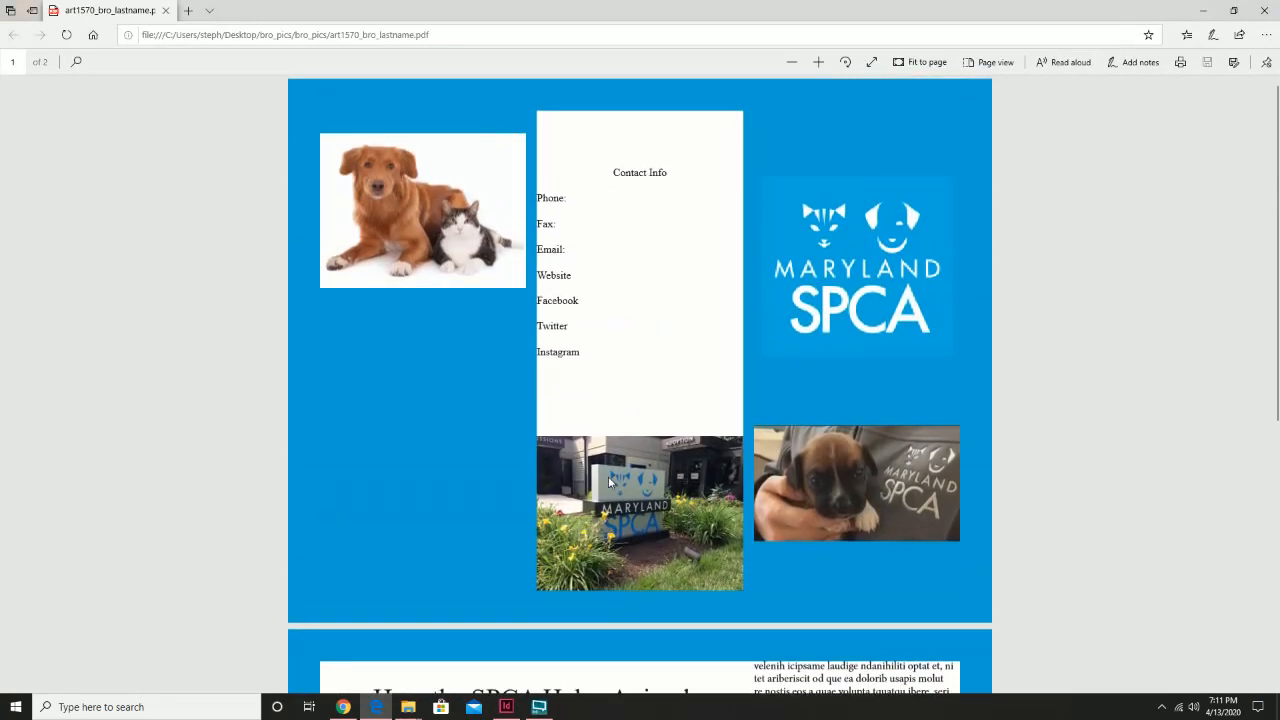
pyautogui.scroll(-5, 608, 476)
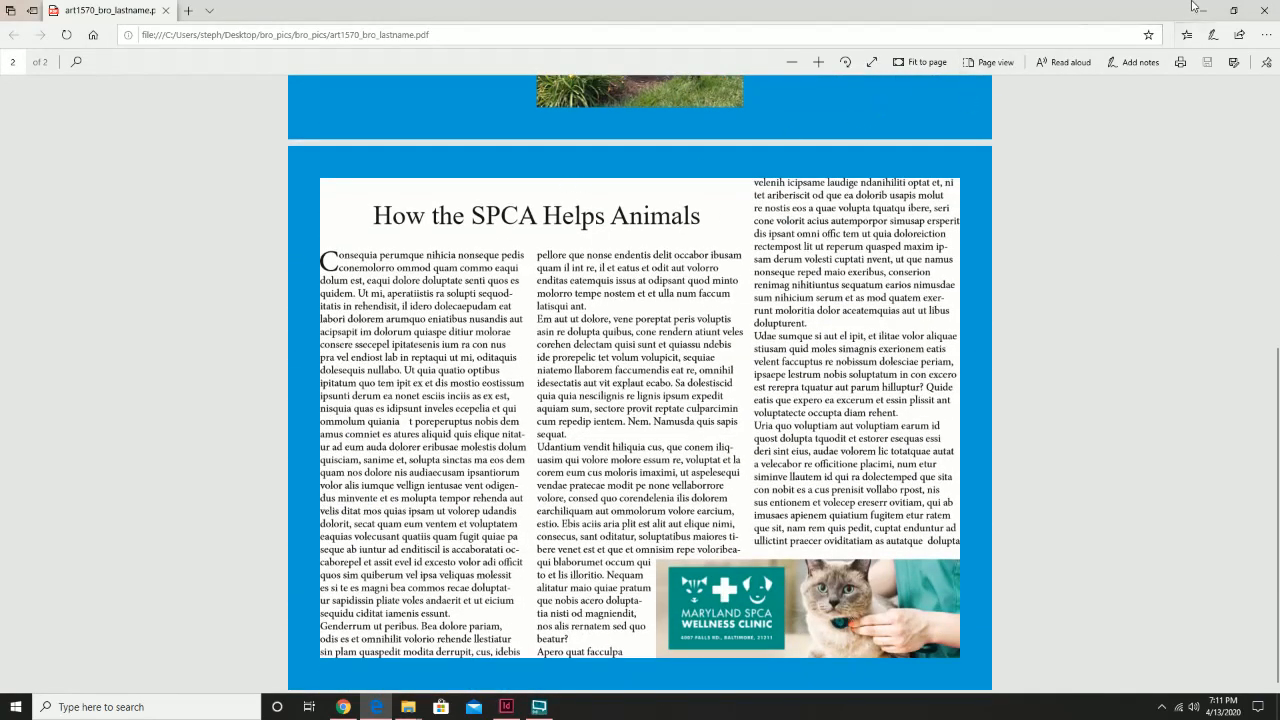
pyautogui.click(1263, 10)
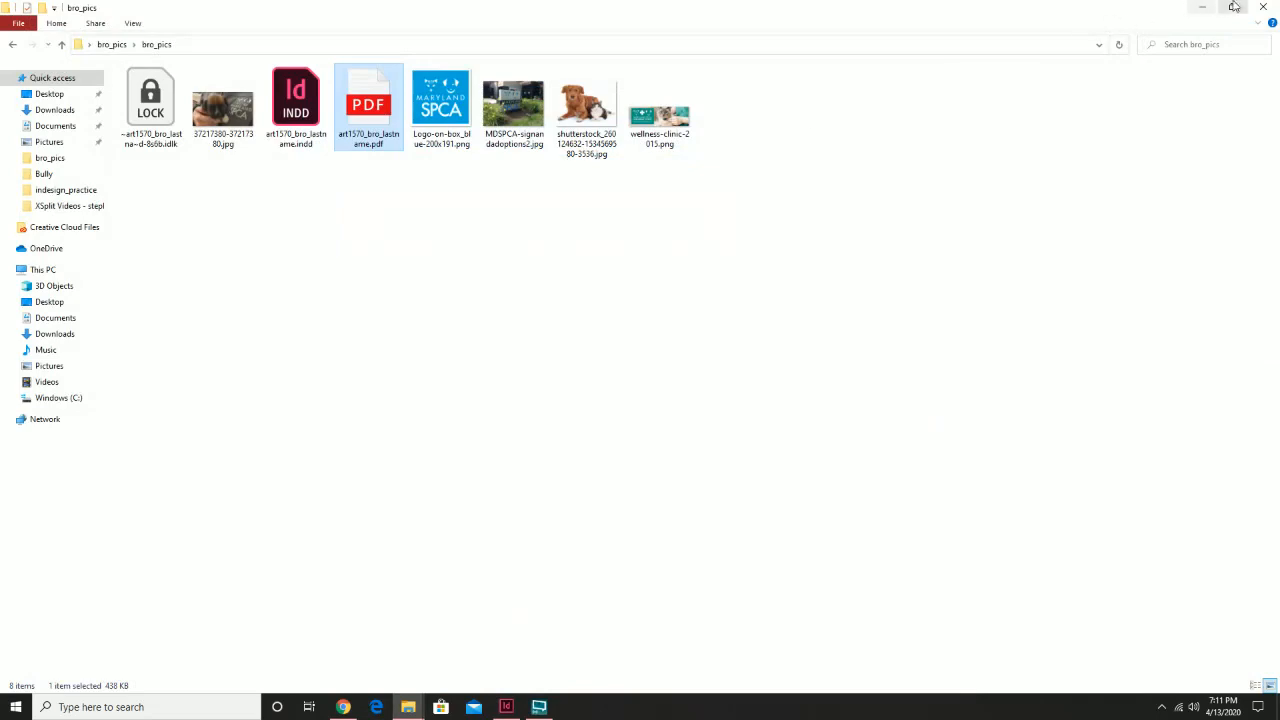
pyautogui.click(1263, 6)
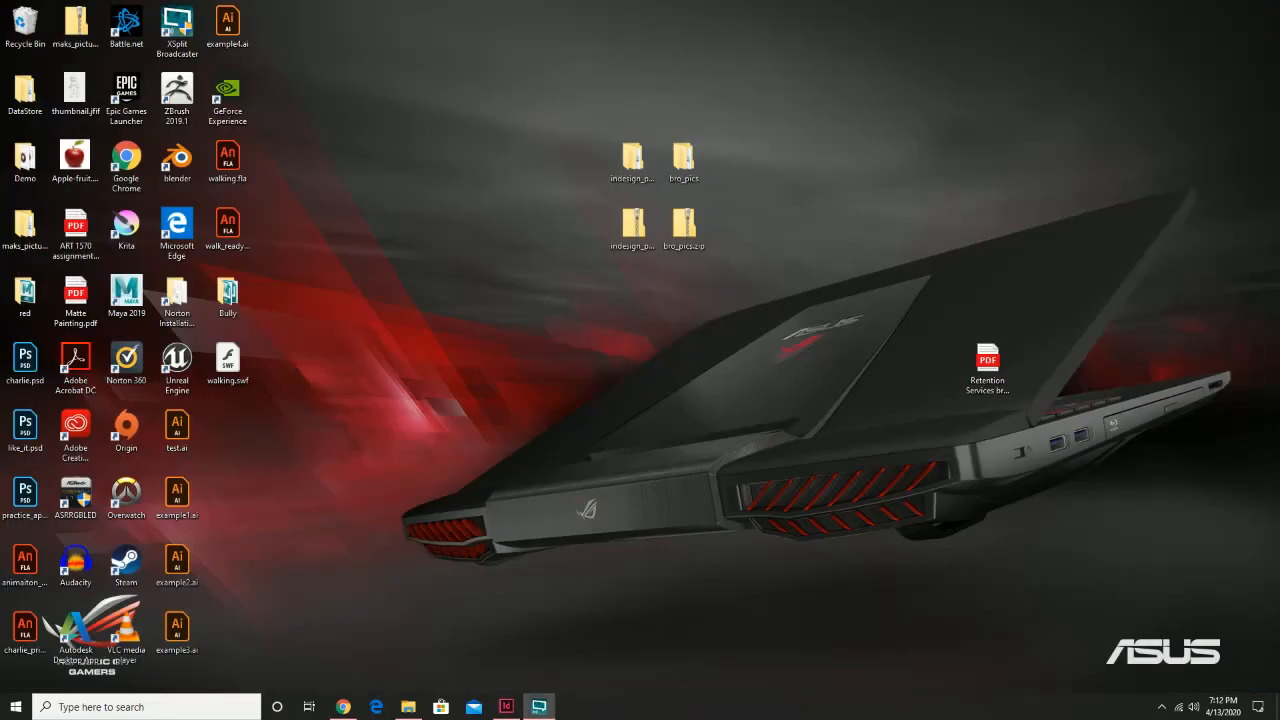
# Bring InDesign back and rename Layer 3 to 'Text'
pyautogui.click(509, 708)
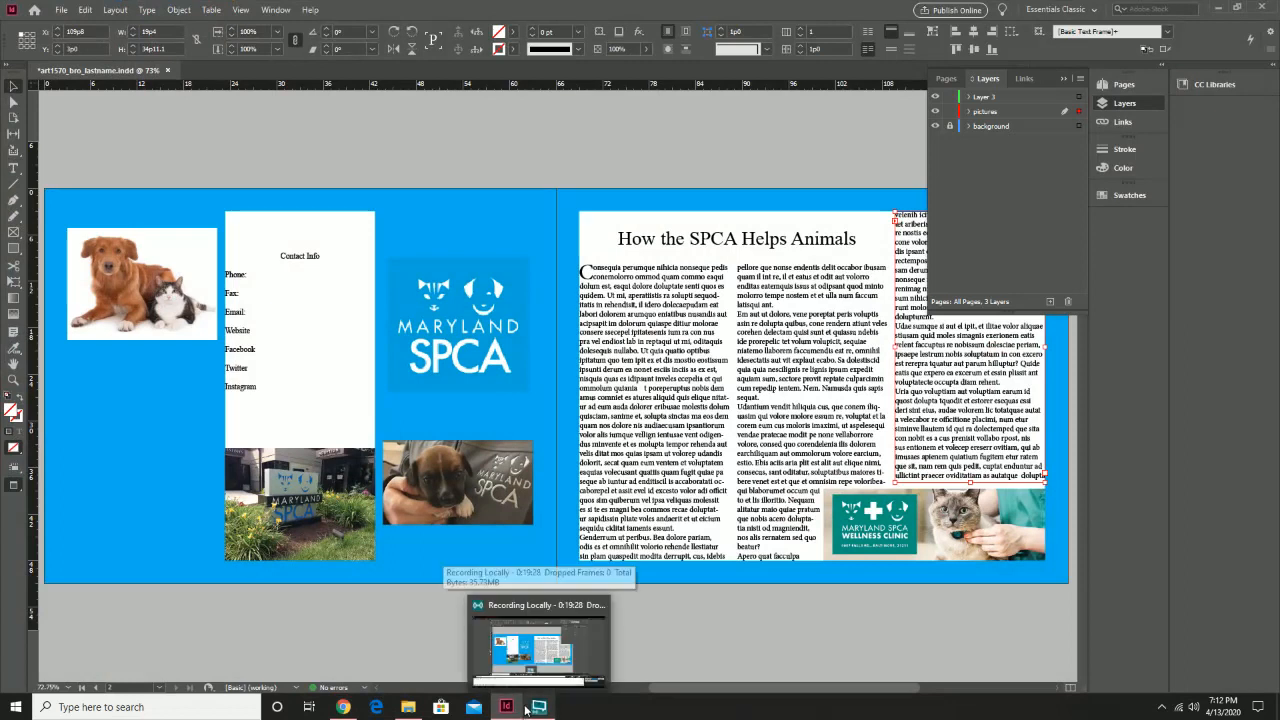
pyautogui.doubleClick(1018, 98)
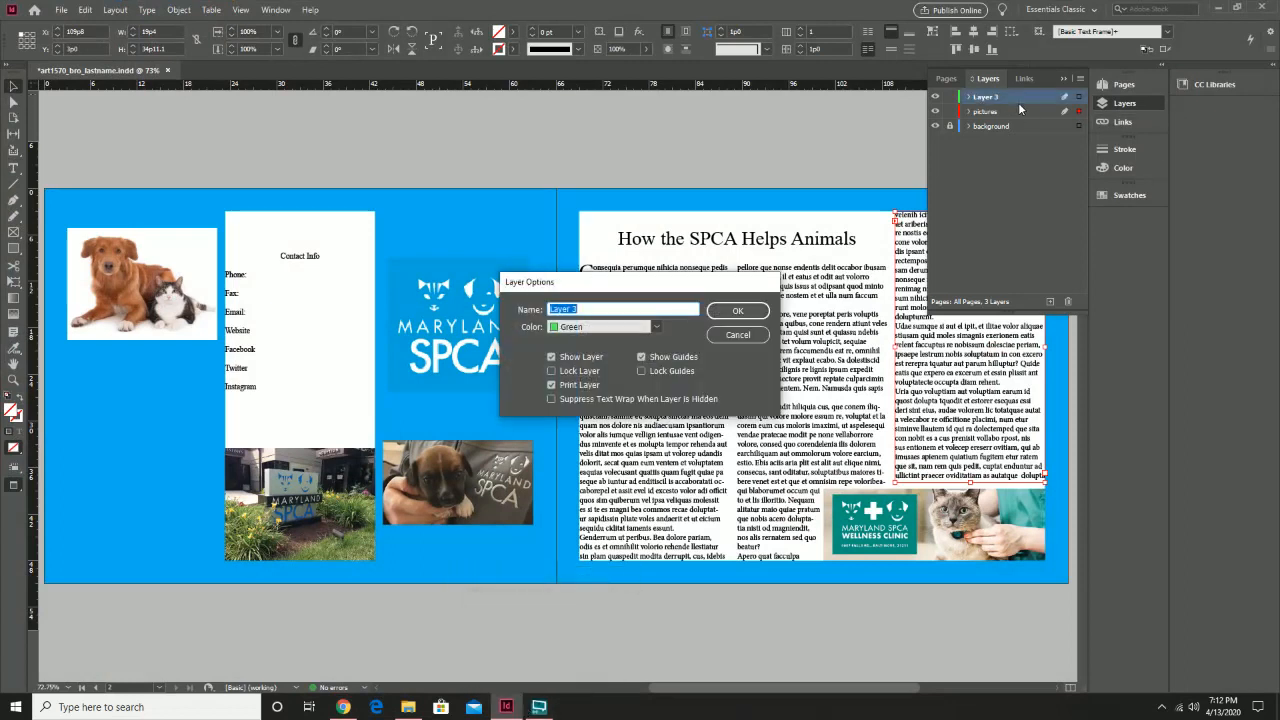
pyautogui.write('Text')
pyautogui.click(737, 310)
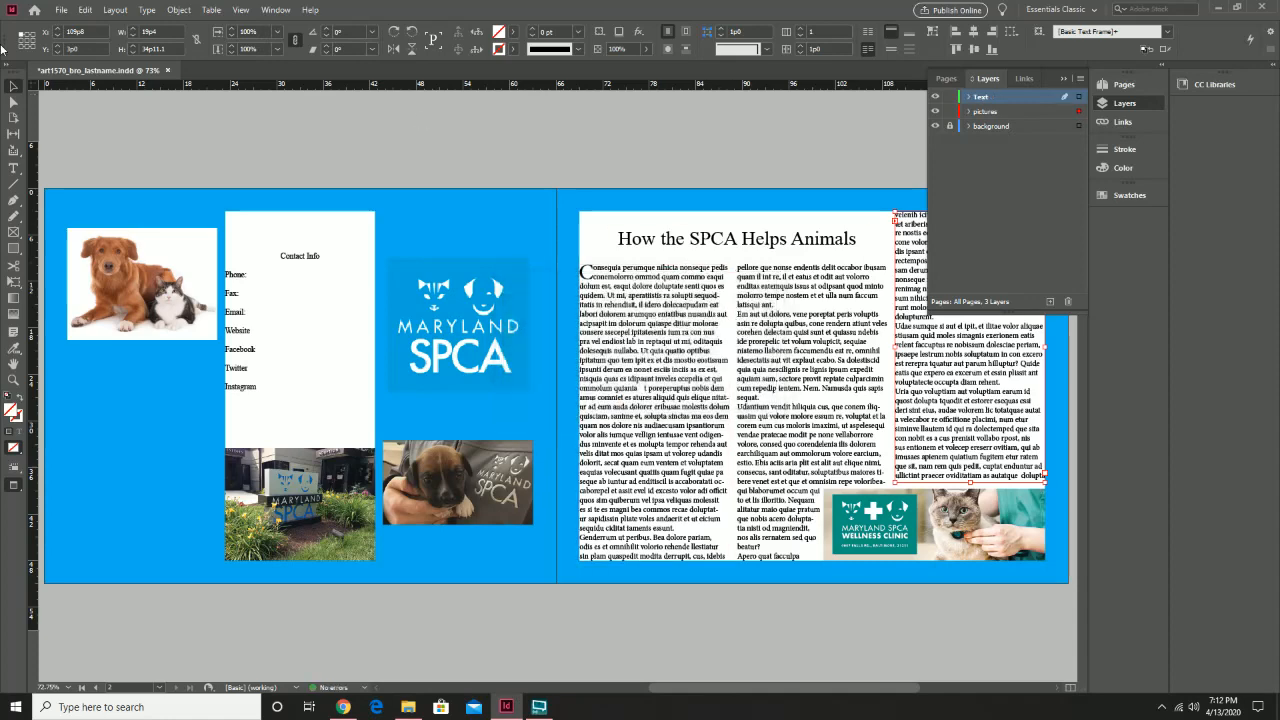
# Save art1570_bro_lastname.indd, then select and deselect a text frame on the right page
pyautogui.click(61, 10)
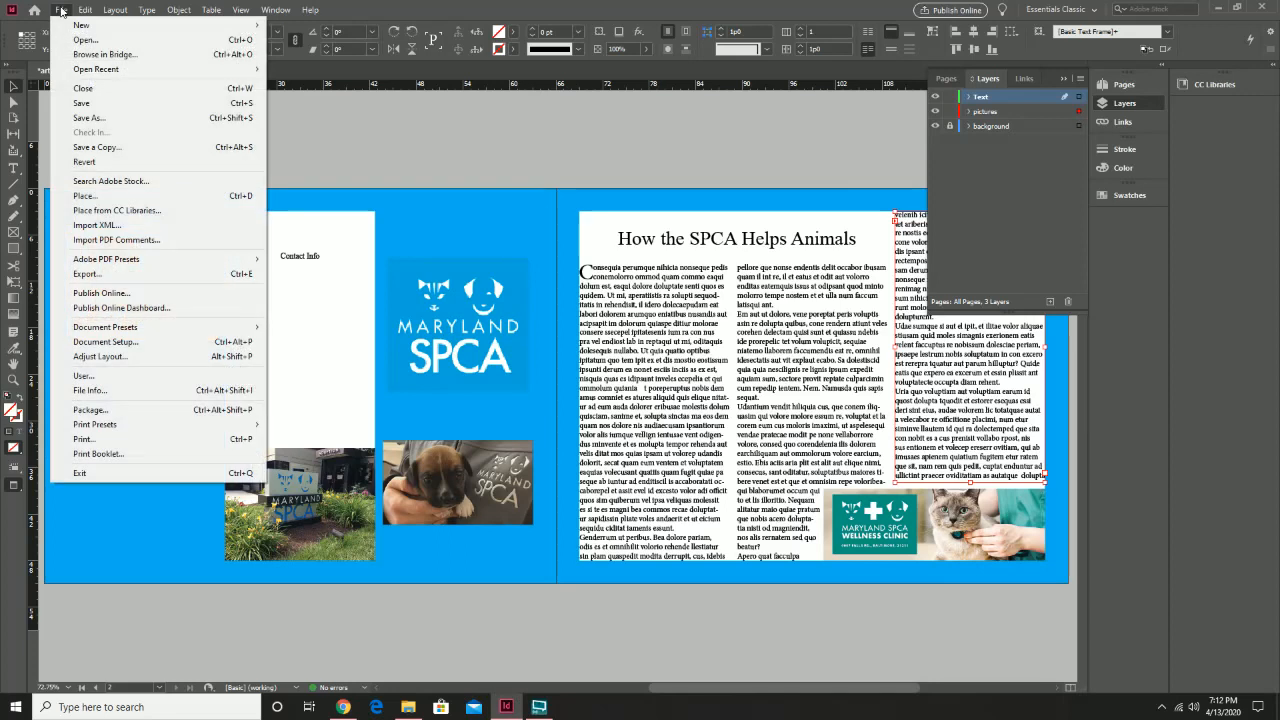
pyautogui.click(84, 103)
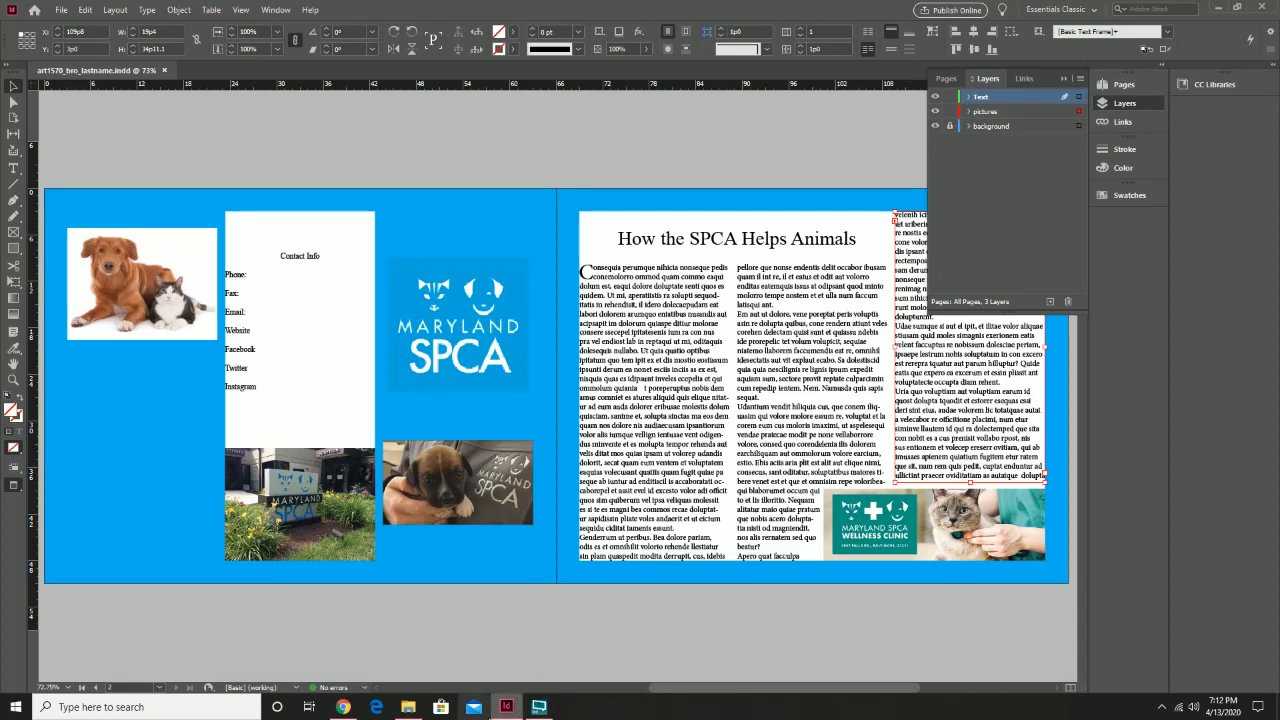
pyautogui.moveTo(503, 712)
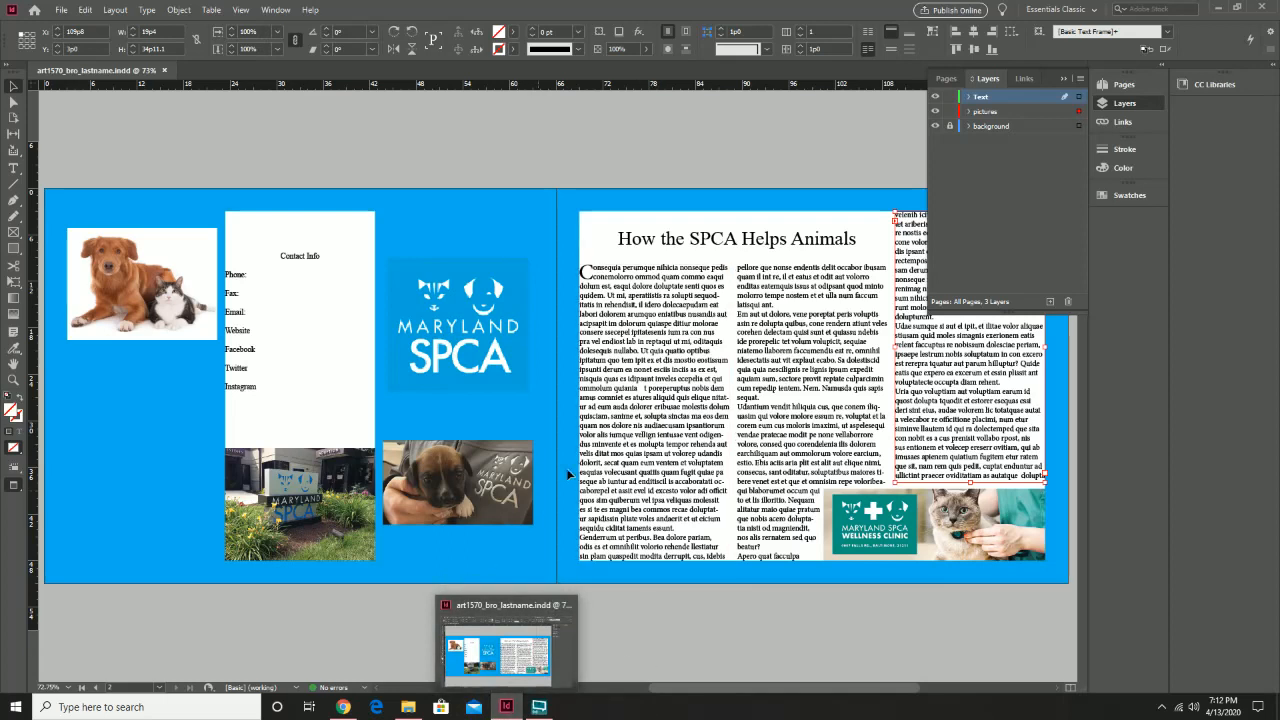
pyautogui.click(622, 500)
pyautogui.click(471, 665)
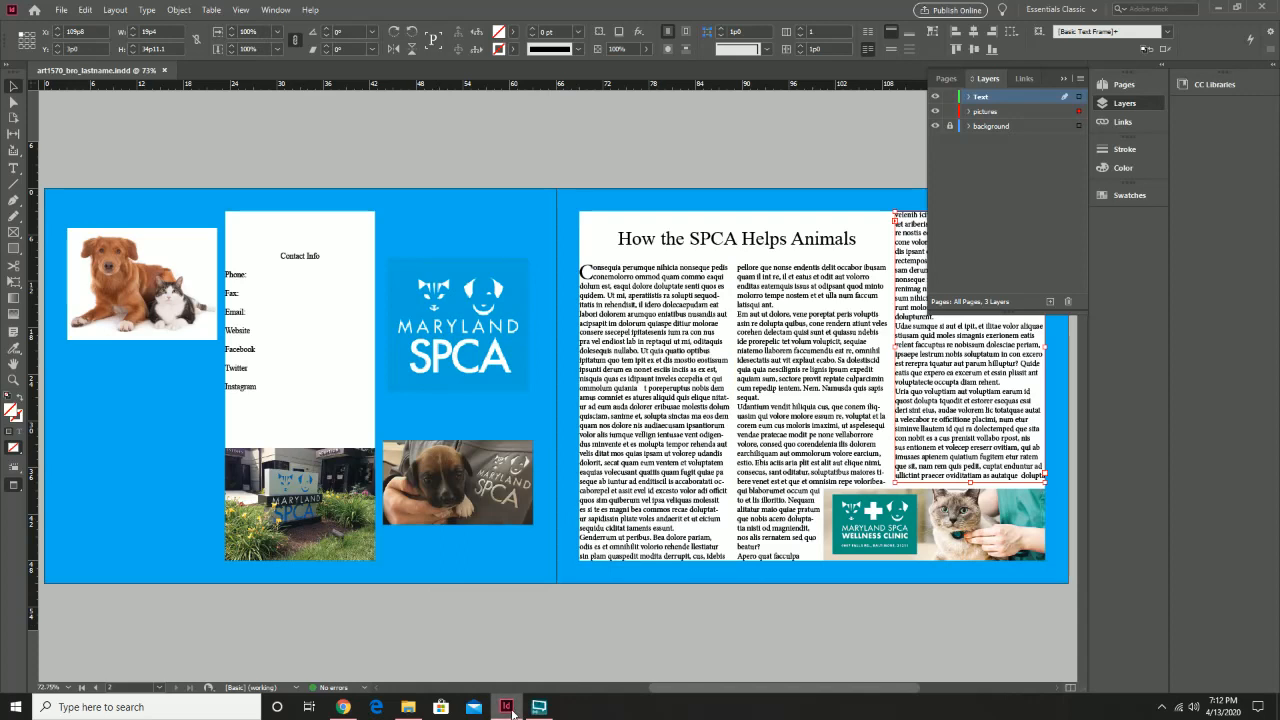